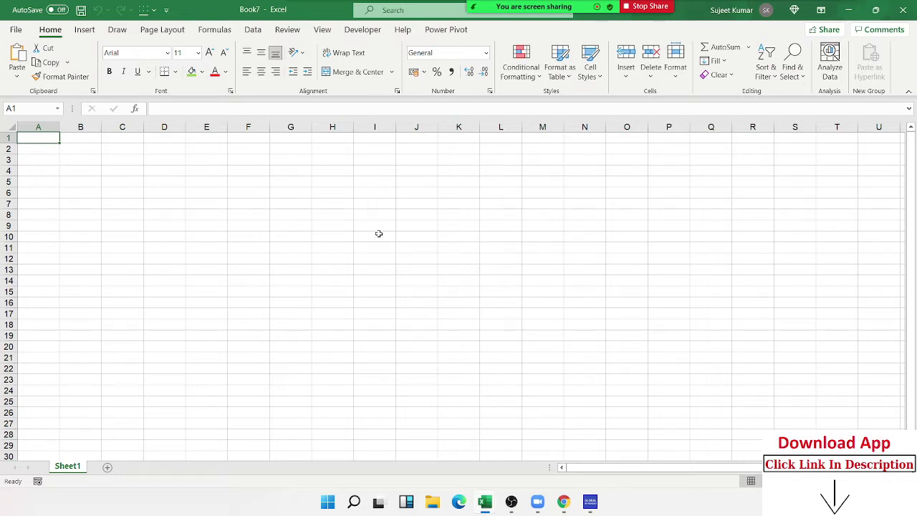
Browse the new-workbook templates in the File view, then return to the worksheet
click(28, 37)
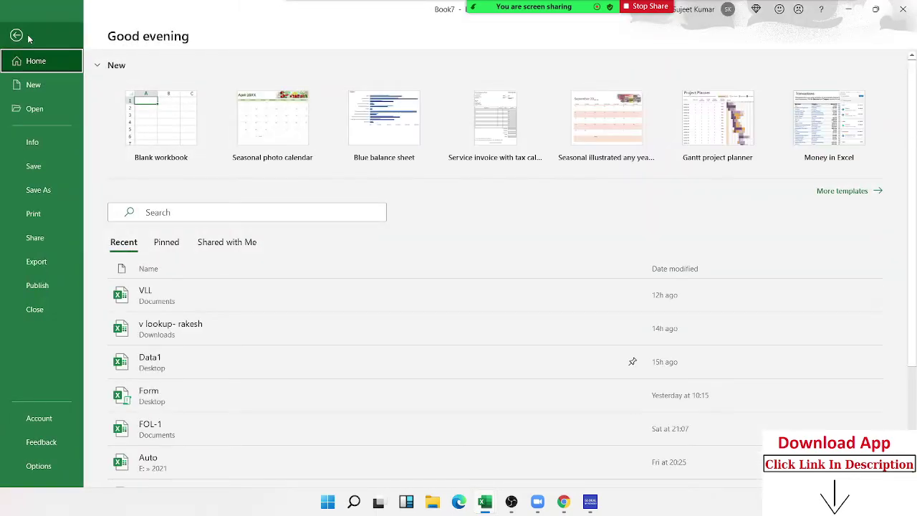
click(46, 92)
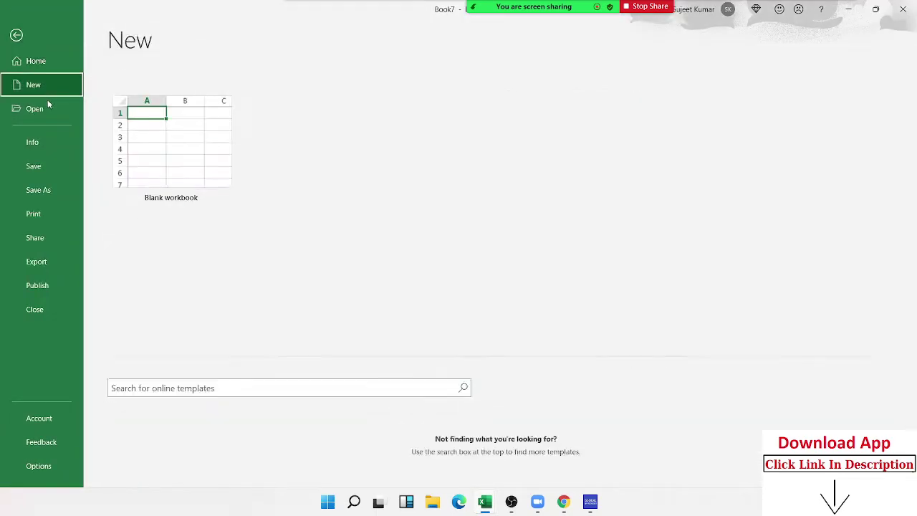
scroll(426, 268, down, 5)
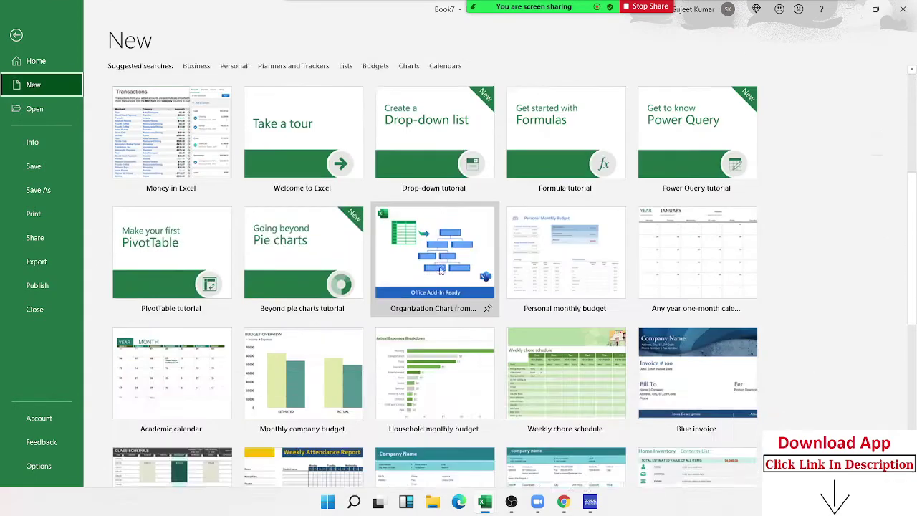
scroll(441, 270, down, 3)
scroll(172, 286, down, 3)
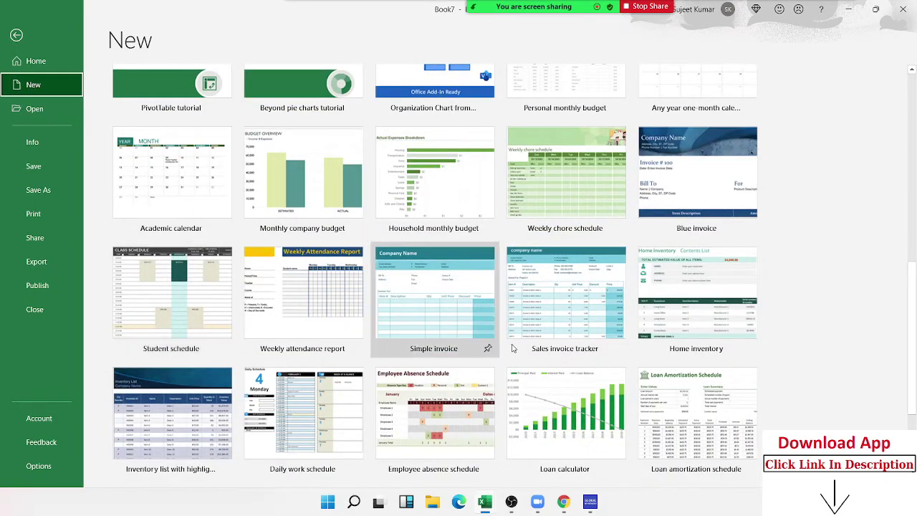
scroll(512, 348, down, 2)
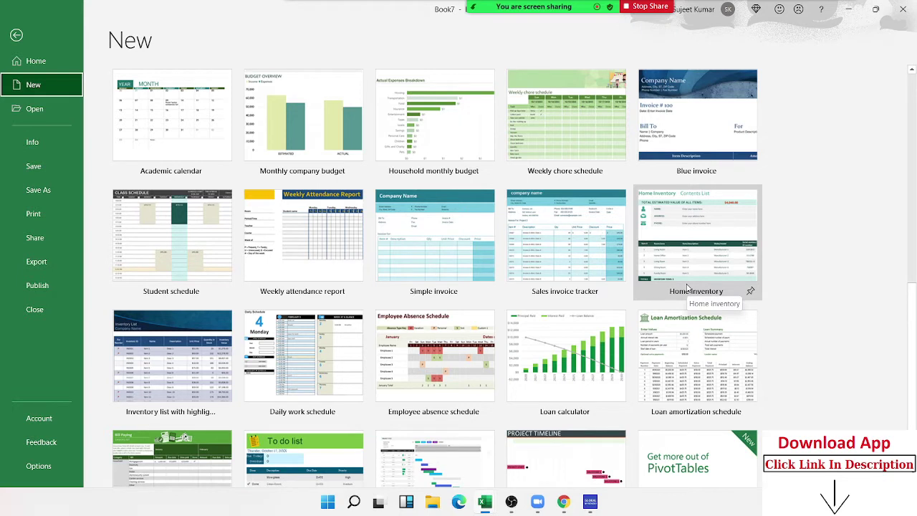
scroll(688, 288, down, 1)
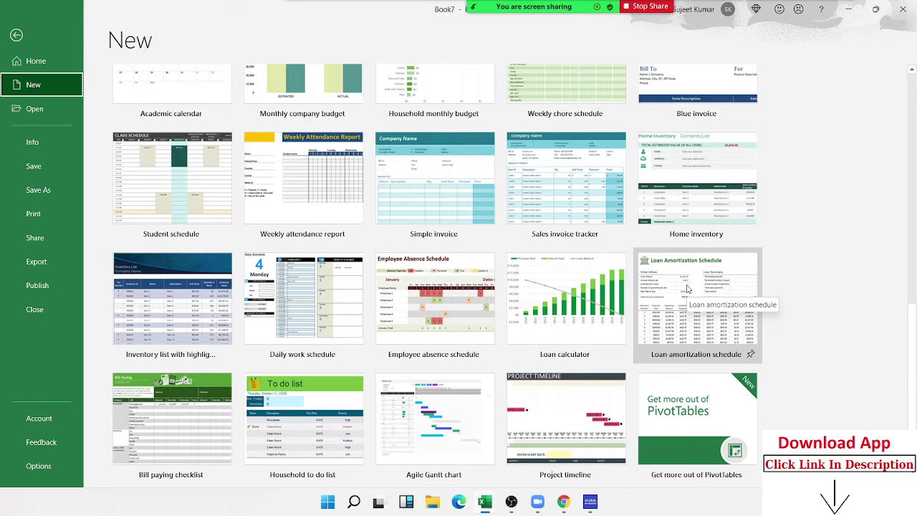
key(Escape)
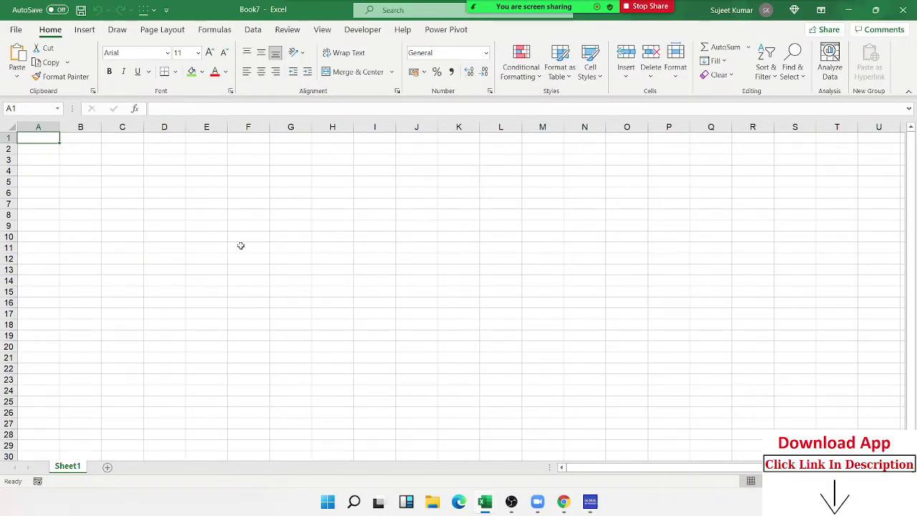
scroll(235, 244, up, 4)
scroll(231, 238, up, 3)
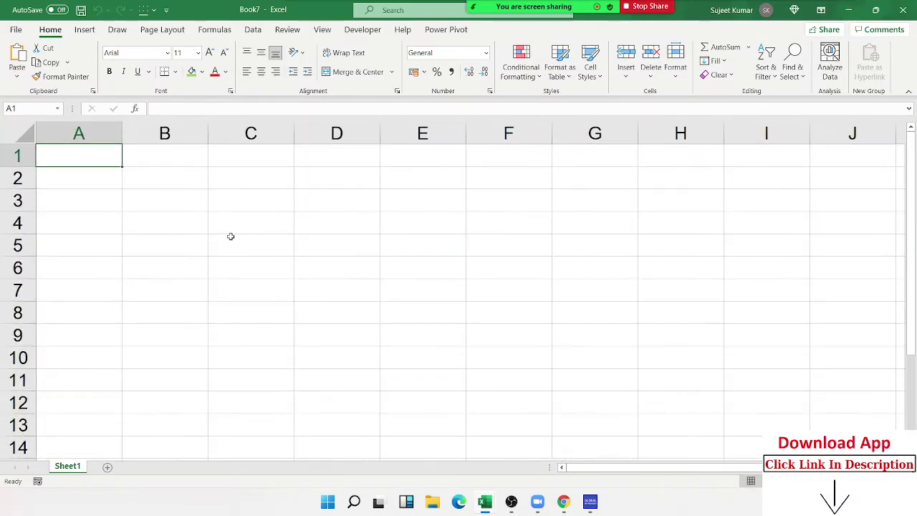
Enter 10th in B2 and format the th as superscript
click(157, 184)
text(1)
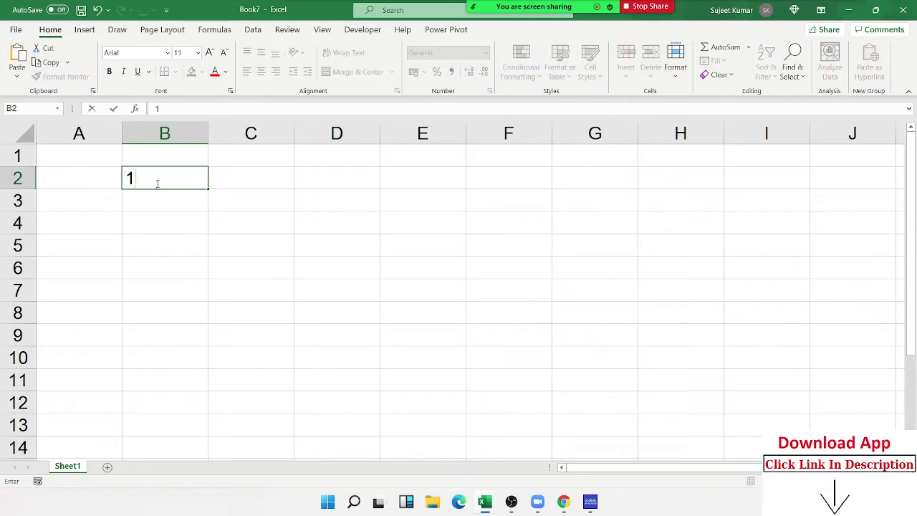
text(0th)
key(Return)
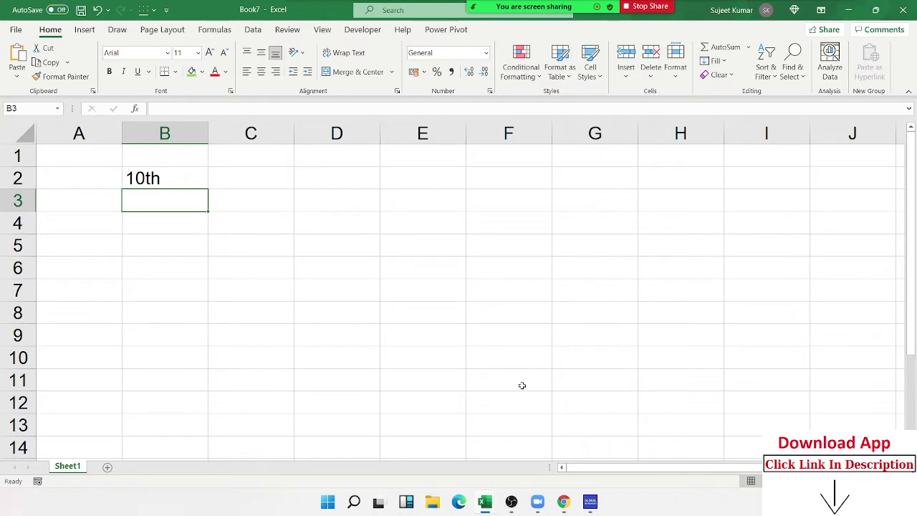
double_click(149, 179)
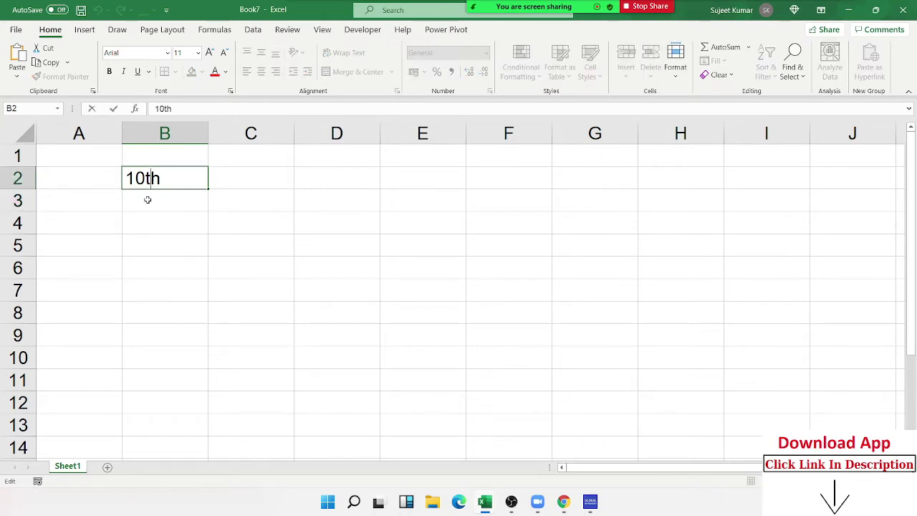
drag(146, 179, 162, 182)
right_click(153, 187)
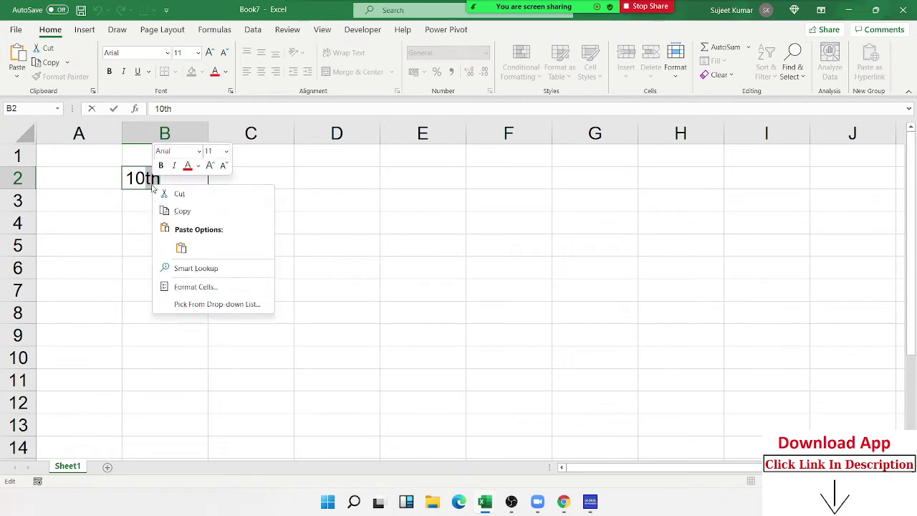
click(190, 287)
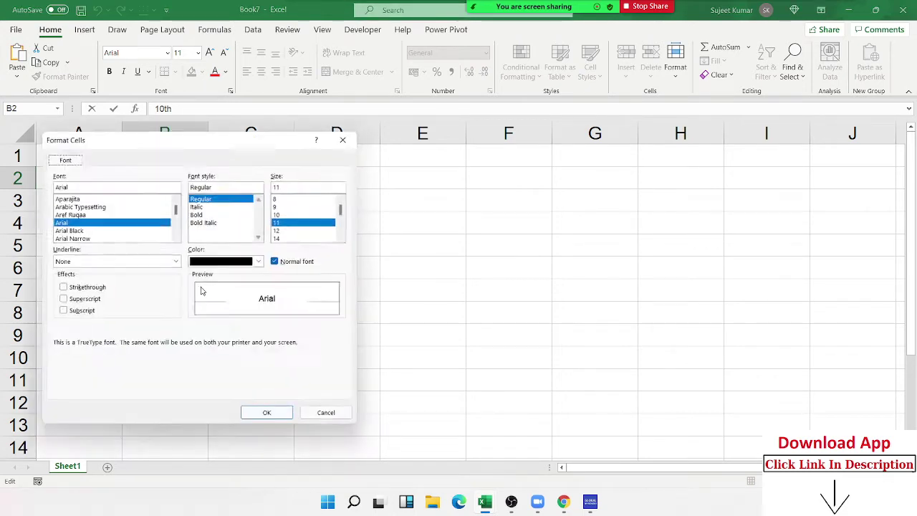
click(94, 300)
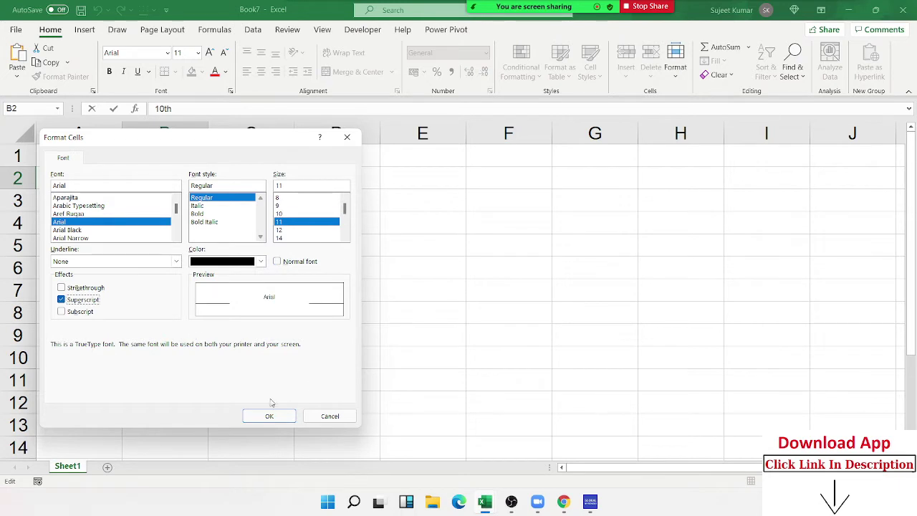
click(266, 420)
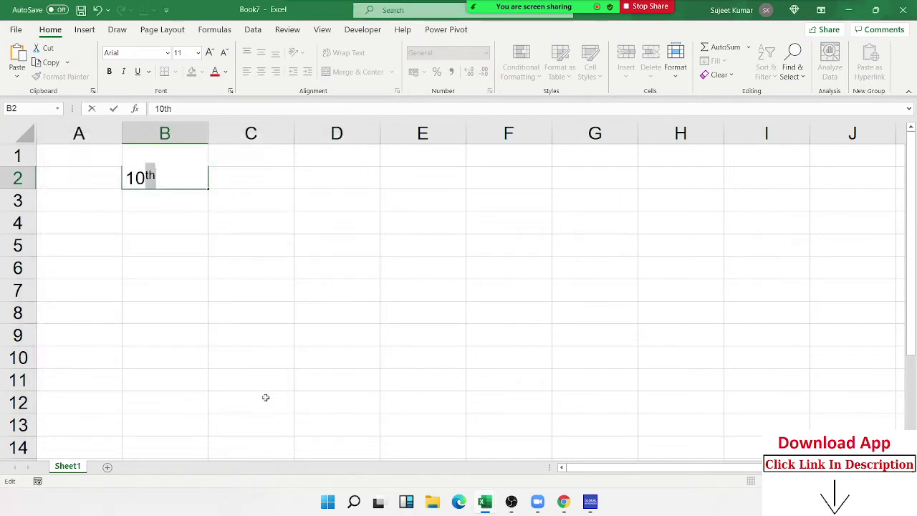
click(259, 361)
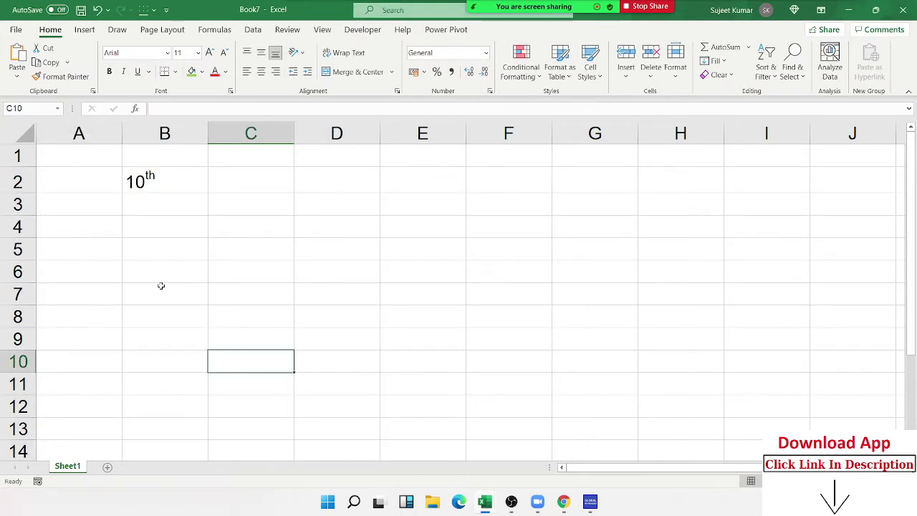
Enter 10o in B3 and make the o superscript like a degree sign
click(152, 224)
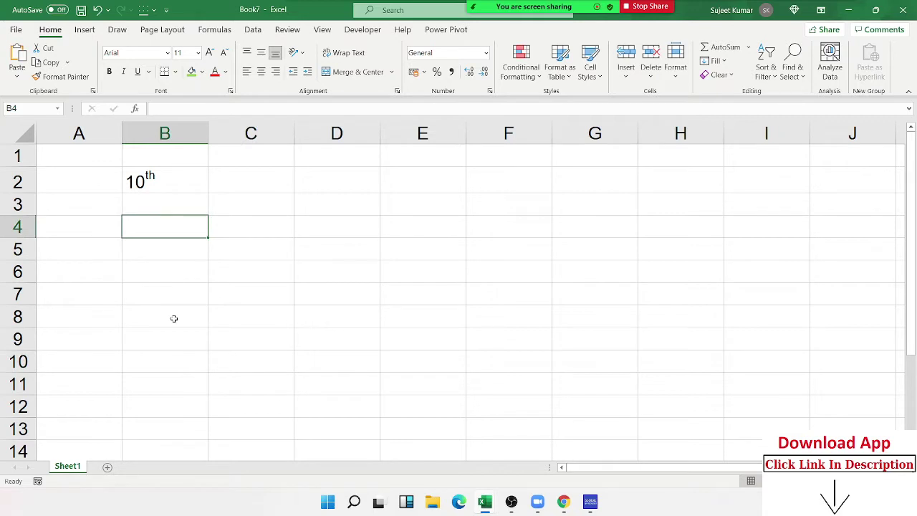
key(Up)
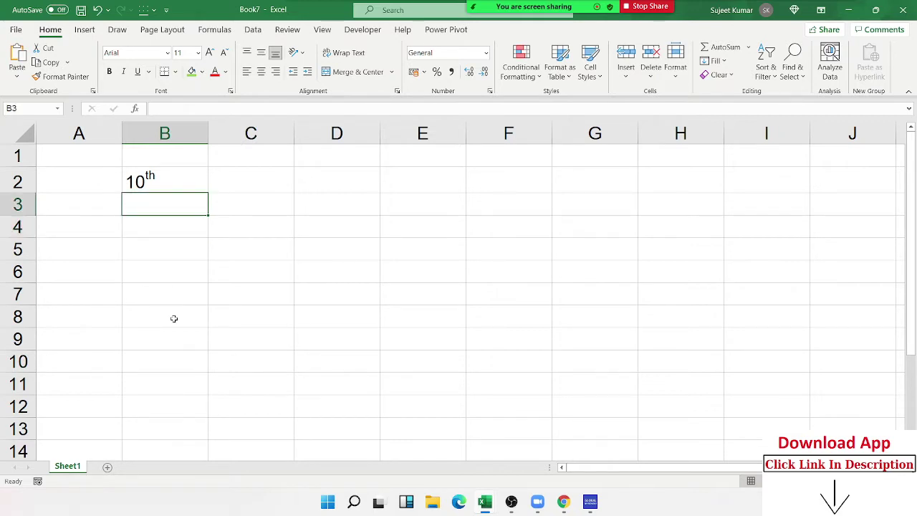
text(10o)
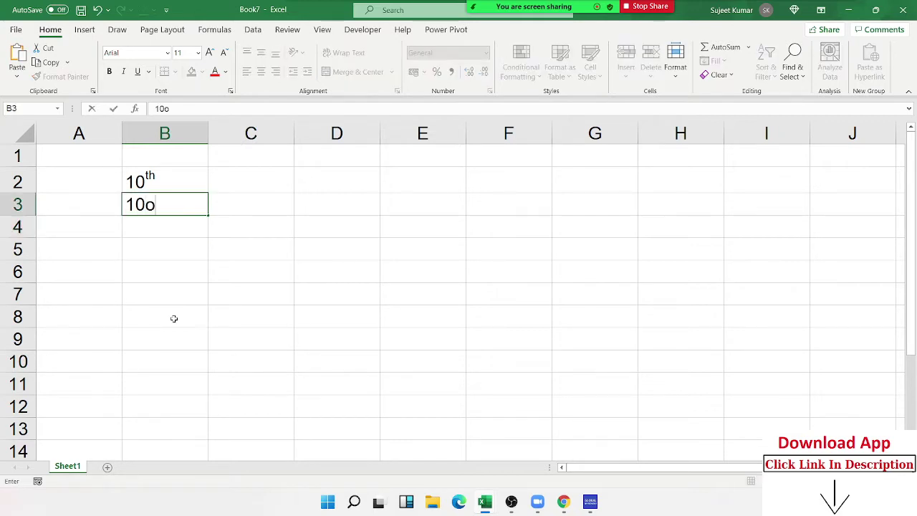
key(Return)
double_click(166, 207)
key(shift+Left)
right_click(152, 210)
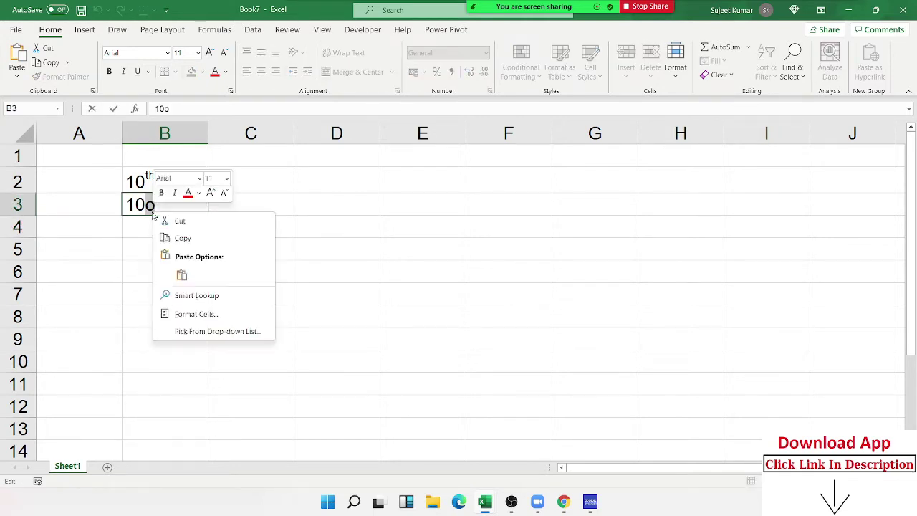
click(188, 313)
click(76, 325)
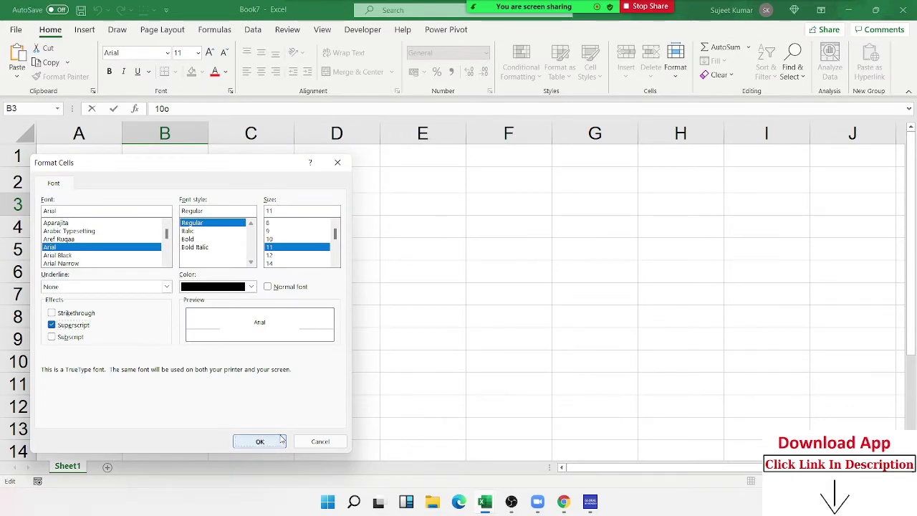
click(282, 440)
click(138, 313)
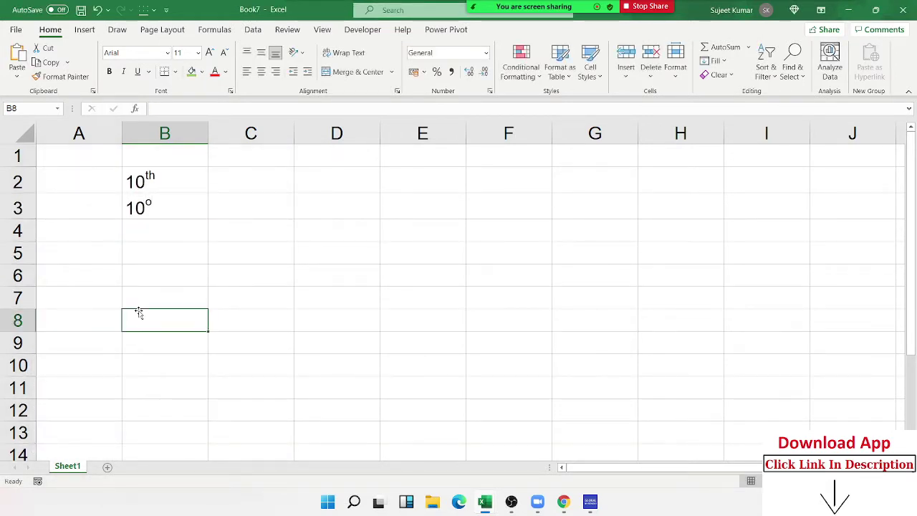
click(228, 189)
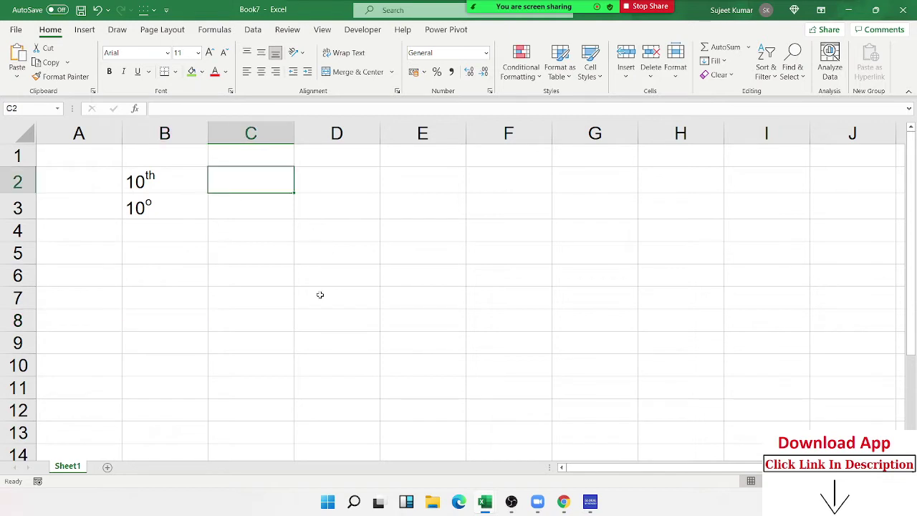
Type 102 in C2 and try formatting its last 2 as superscript
text(')
key(Escape)
text(102)
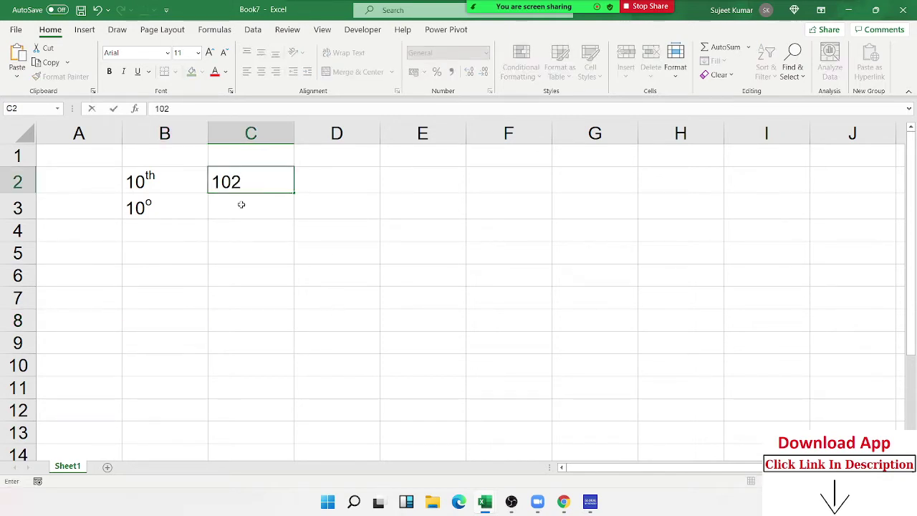
drag(231, 182, 242, 182)
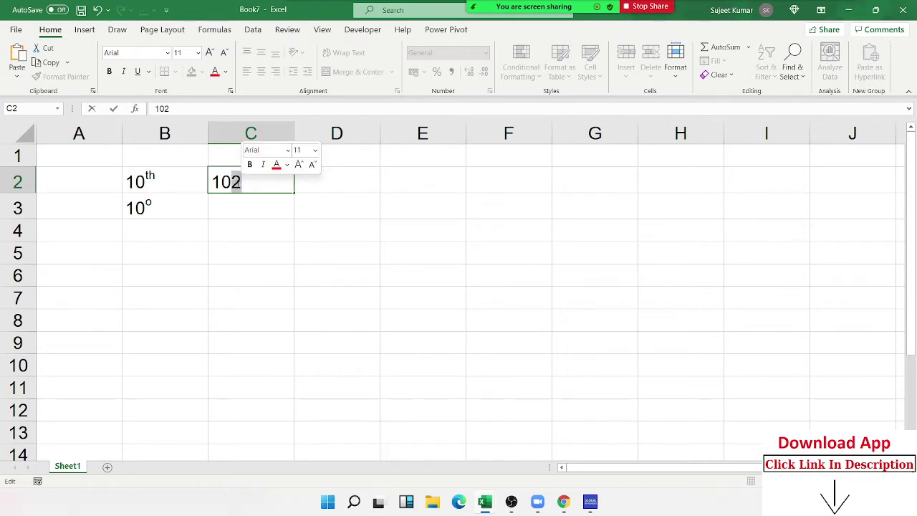
right_click(237, 187)
click(266, 285)
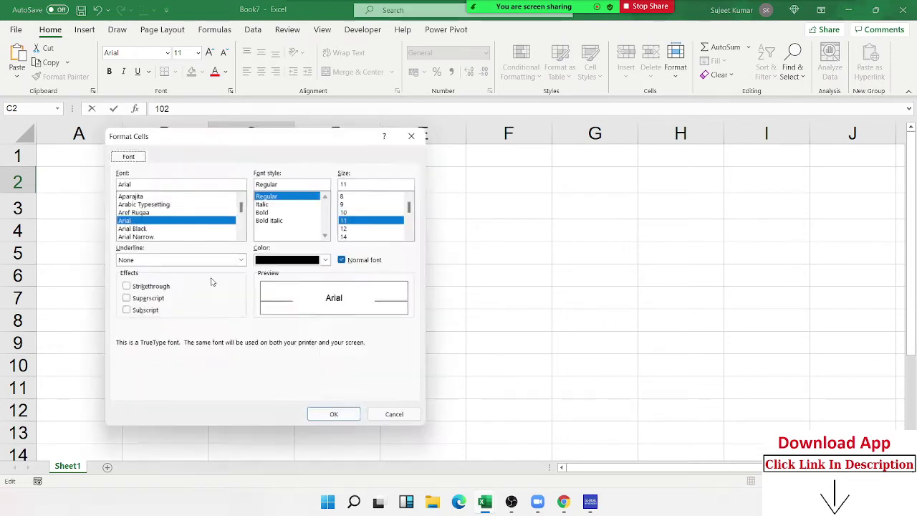
click(127, 297)
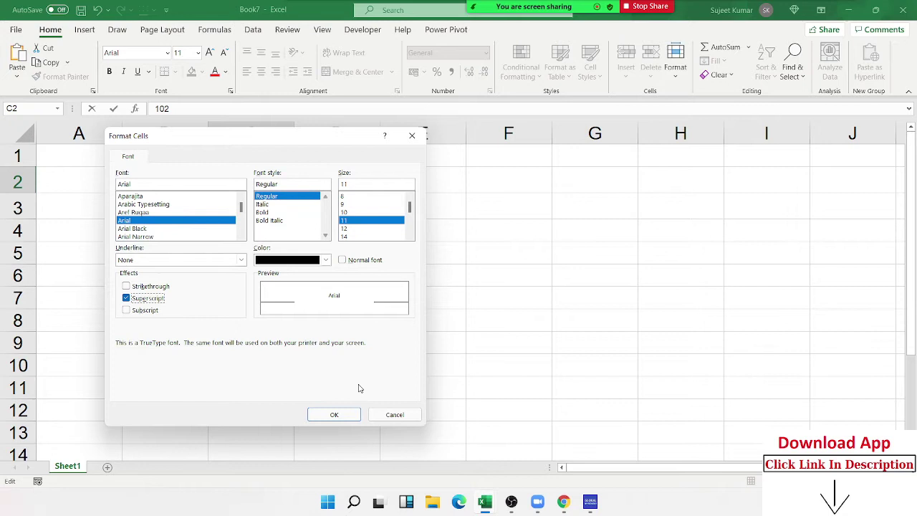
click(333, 415)
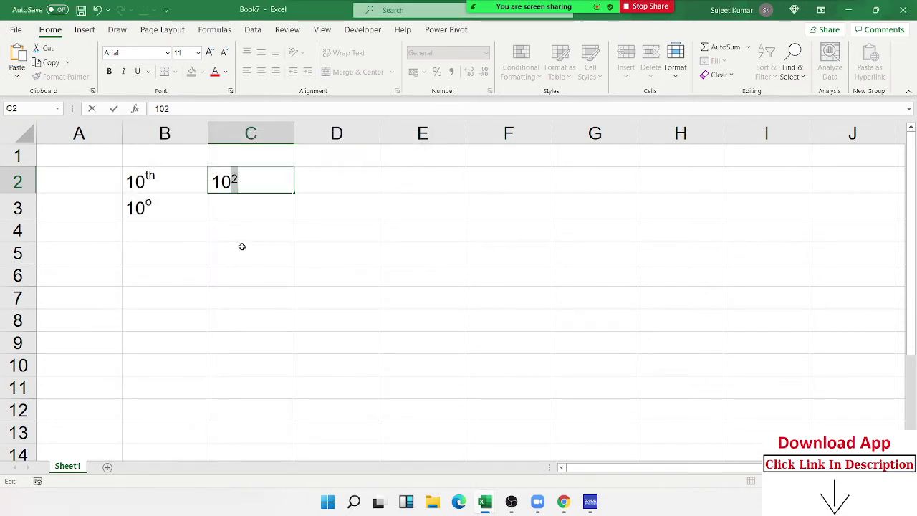
click(241, 202)
Re-enter C2 as text '102 and superscript the final 2 to show 10²
click(243, 185)
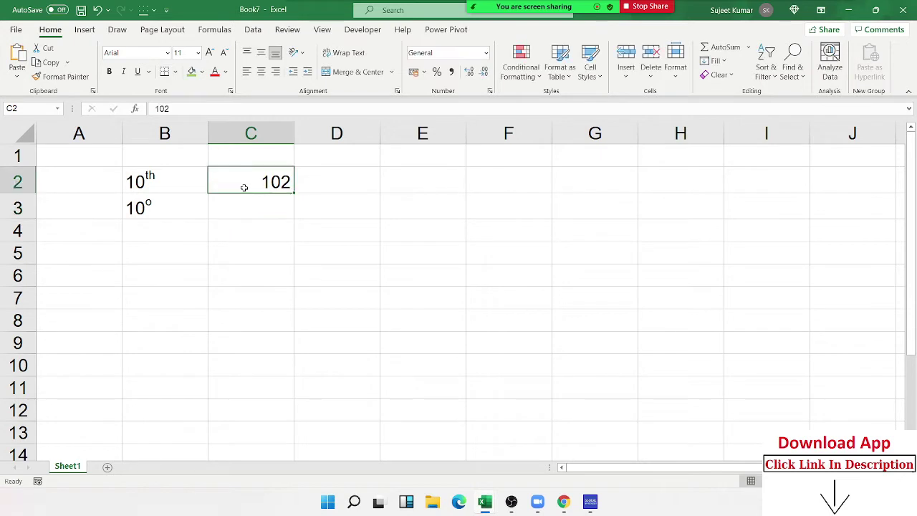
text(')
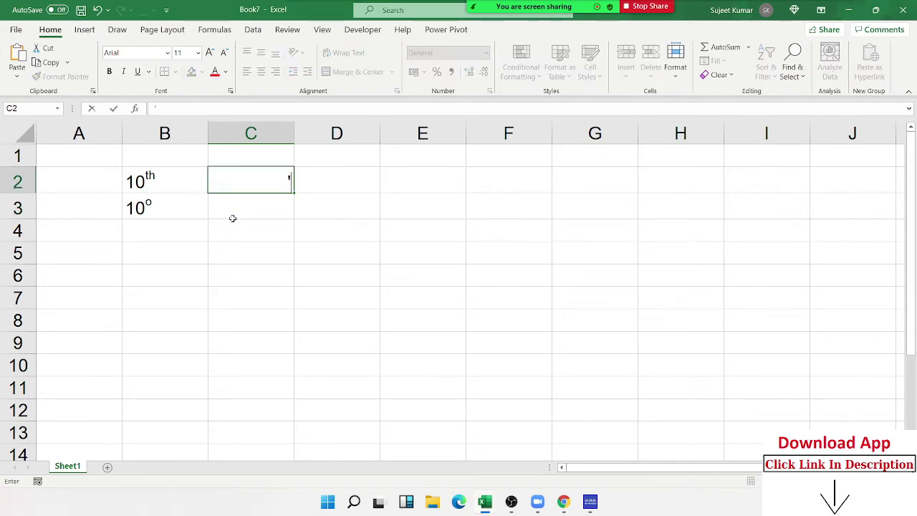
text(102)
drag(291, 182, 283, 182)
right_click(284, 184)
click(308, 285)
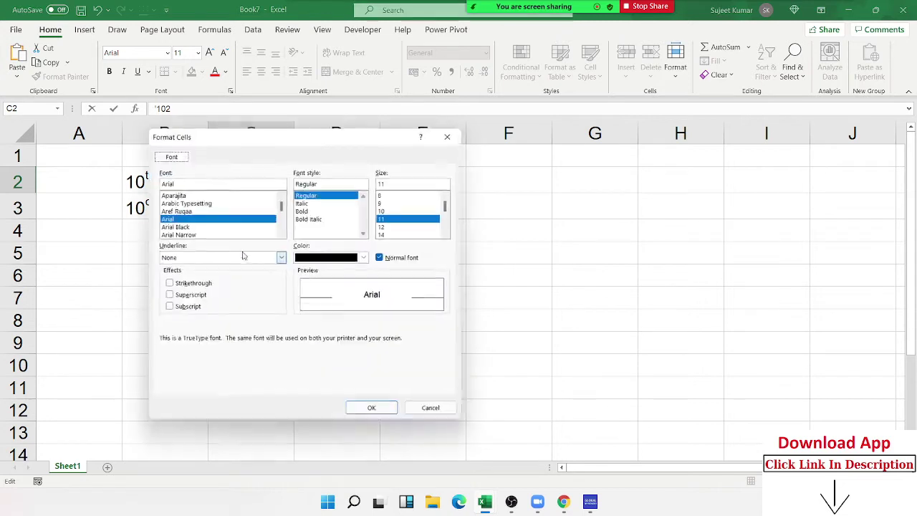
click(181, 295)
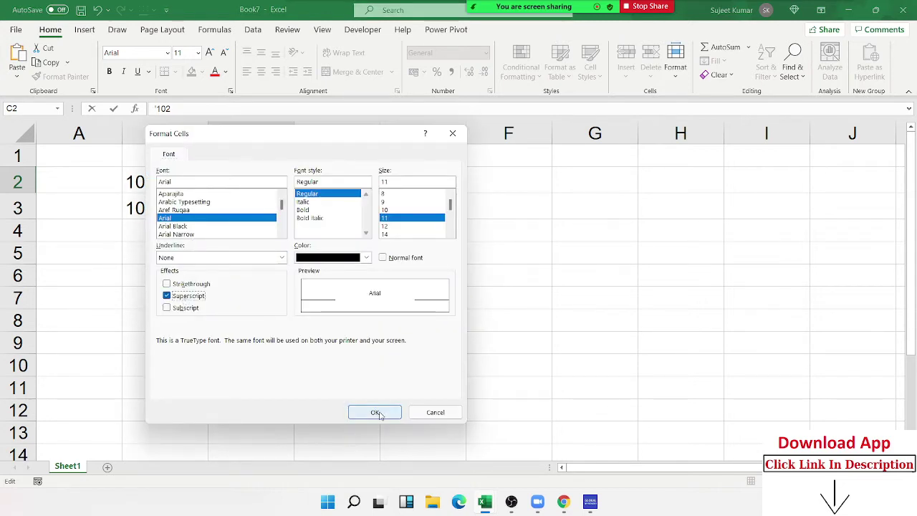
click(375, 412)
click(248, 301)
Type H2O in B4 and make the 2 subscript
click(137, 235)
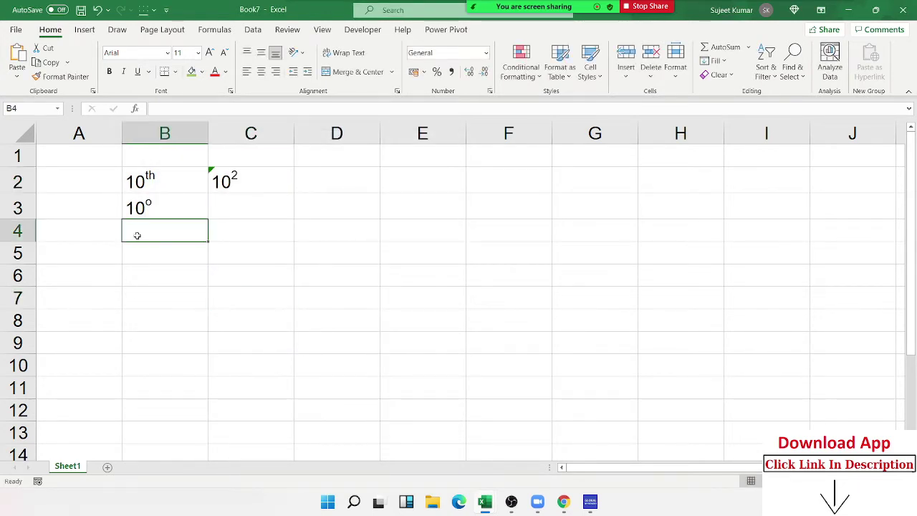
text(H)
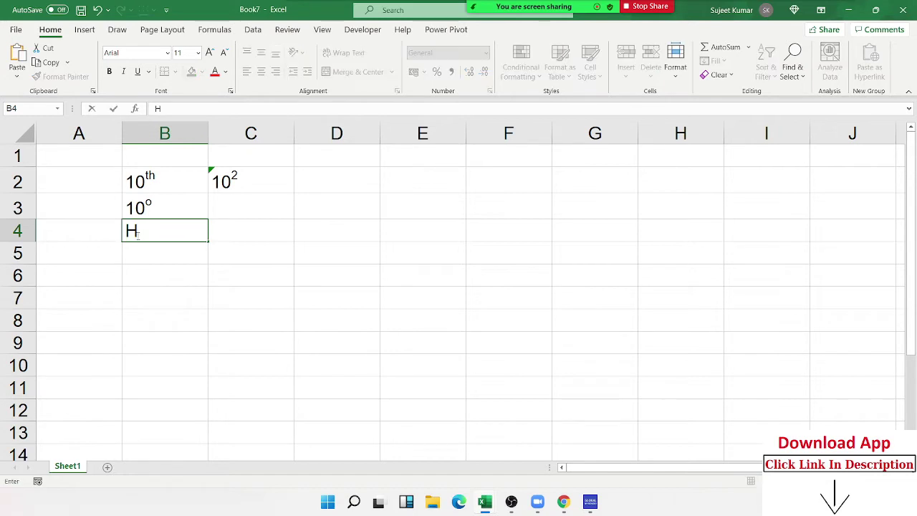
text(2O)
drag(137, 230, 149, 230)
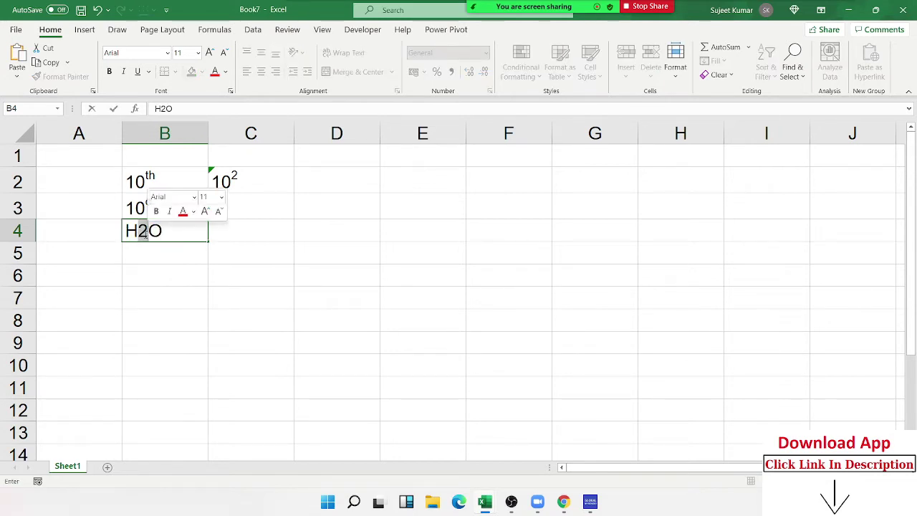
right_click(143, 231)
click(177, 335)
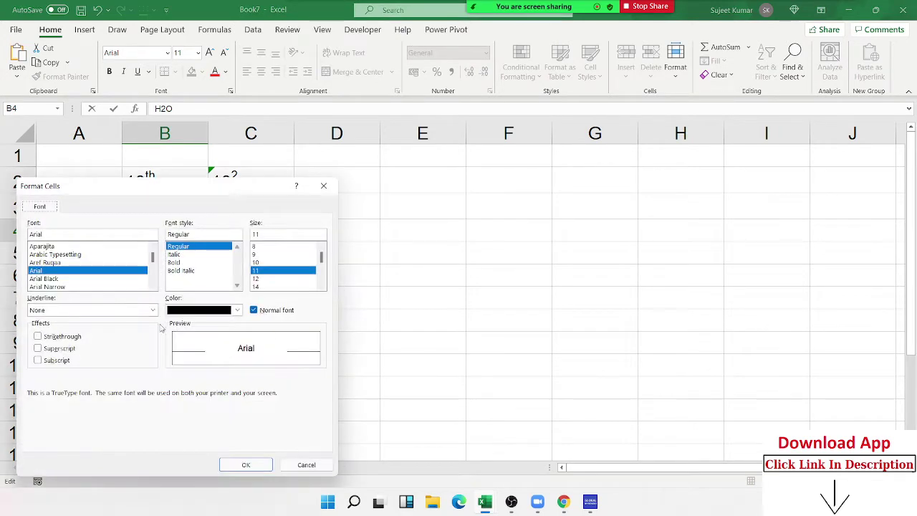
click(62, 362)
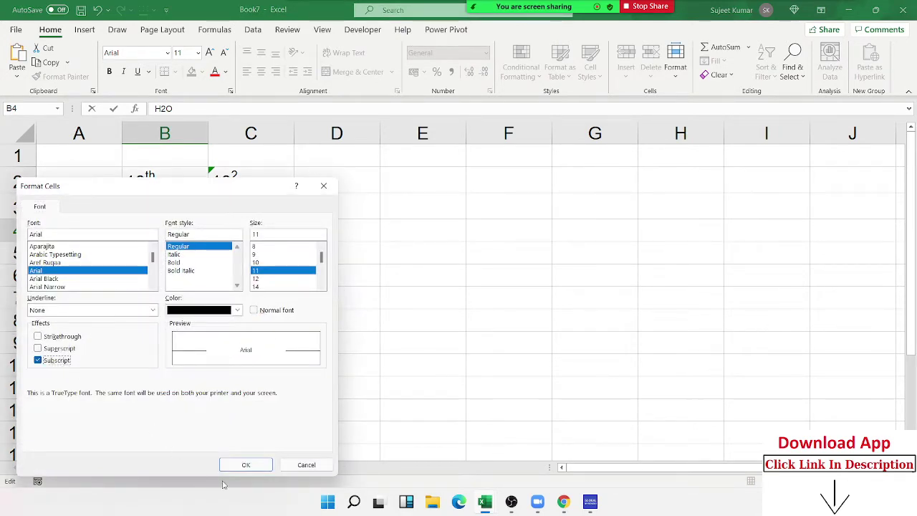
click(245, 465)
click(164, 342)
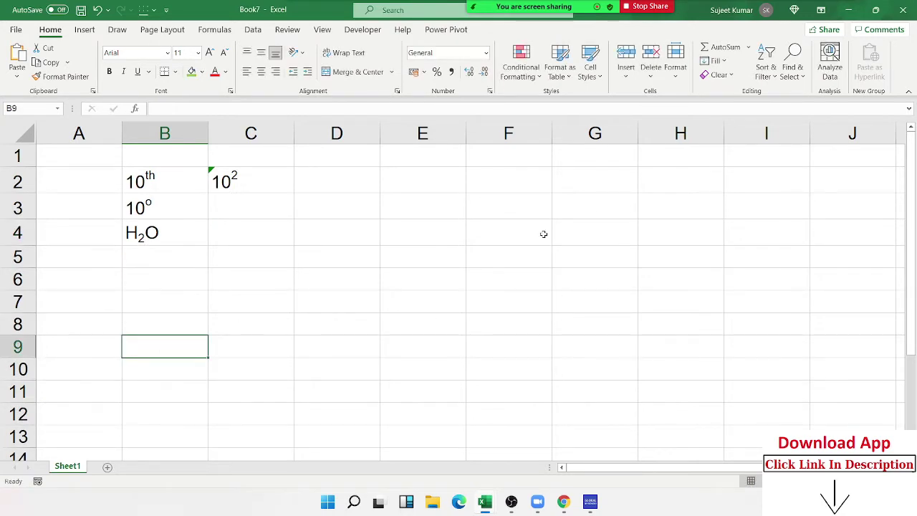
Enter 10, 36, 52, 63, 25, 32, 36, 32, 36 down E1:E9
click(400, 164)
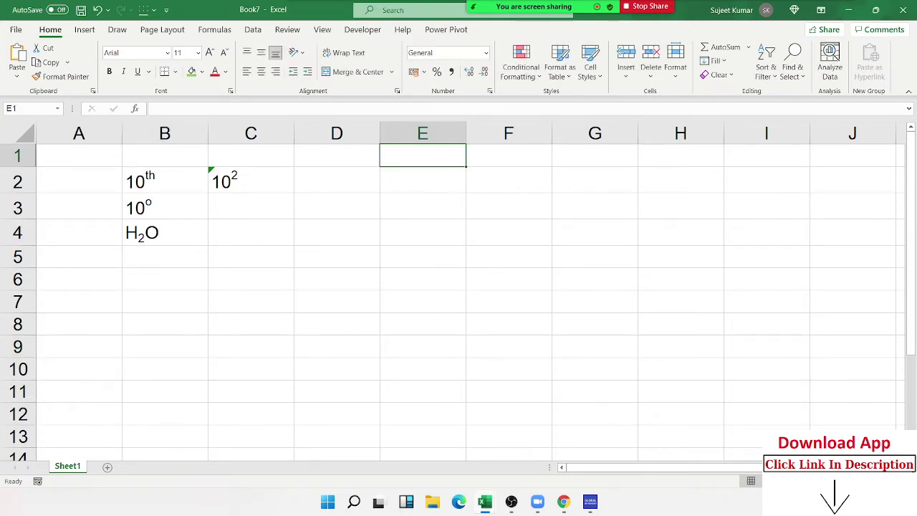
text(10)
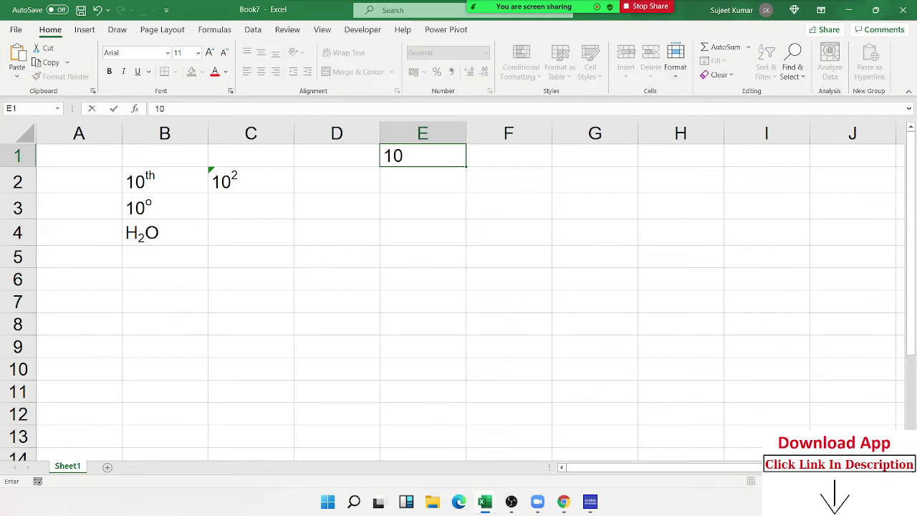
key(Return)
text(36)
key(Return)
text(52)
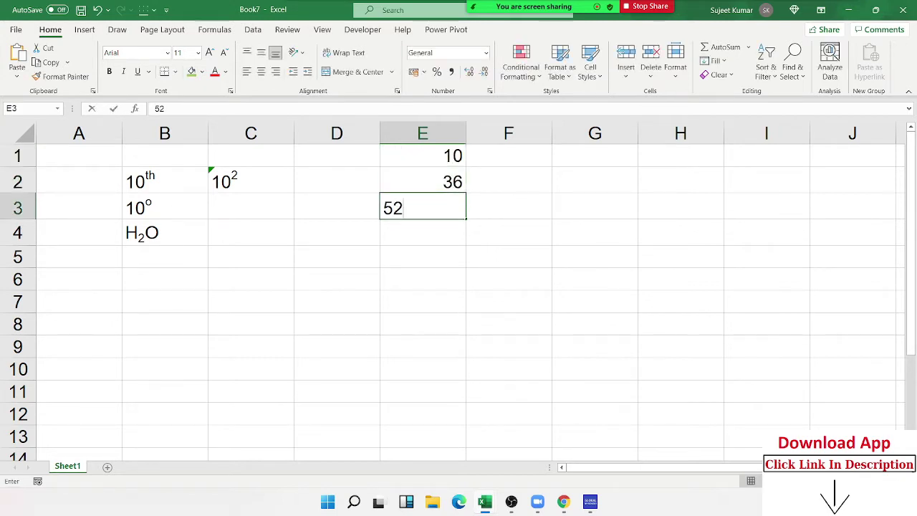
key(Return)
text(63)
key(Return)
text(25)
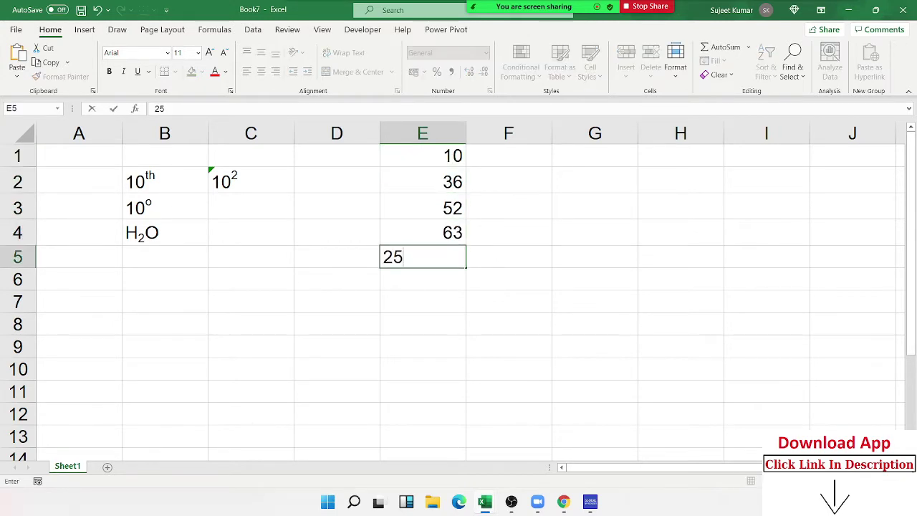
key(Return)
text(32)
key(Return)
text(36)
key(Return)
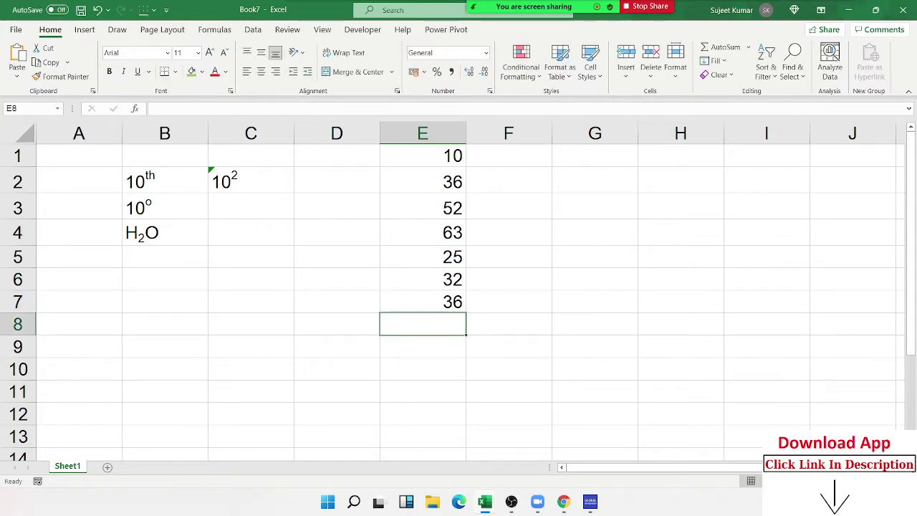
text(32)
key(Return)
text(36)
key(Return)
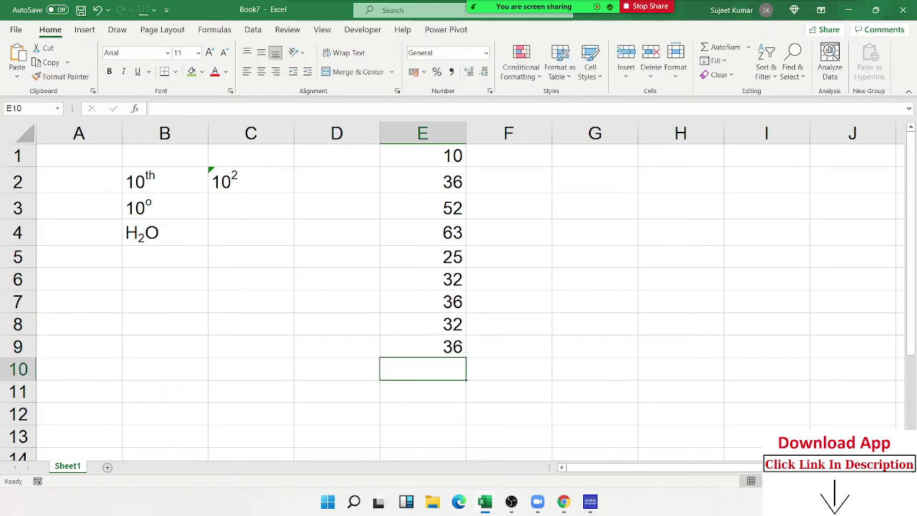
Append o to E1 so it reads 10o
double_click(462, 150)
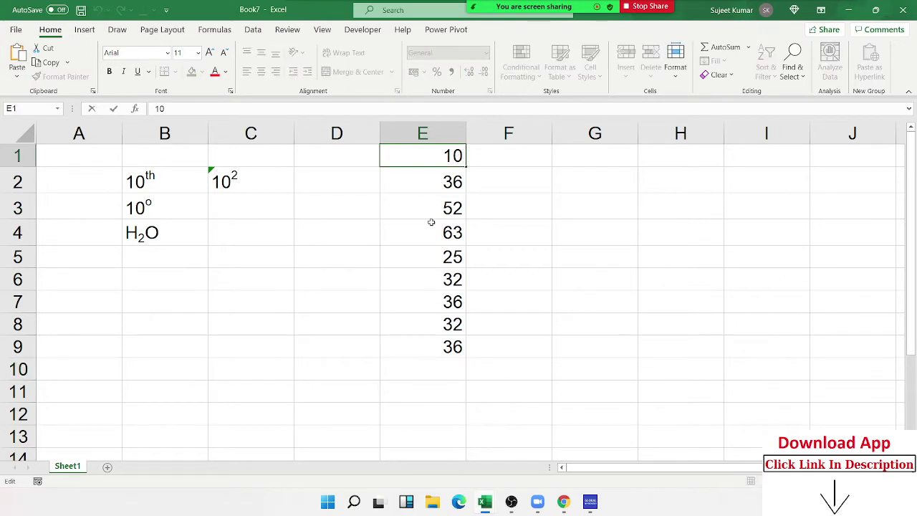
text(o)
key(Return)
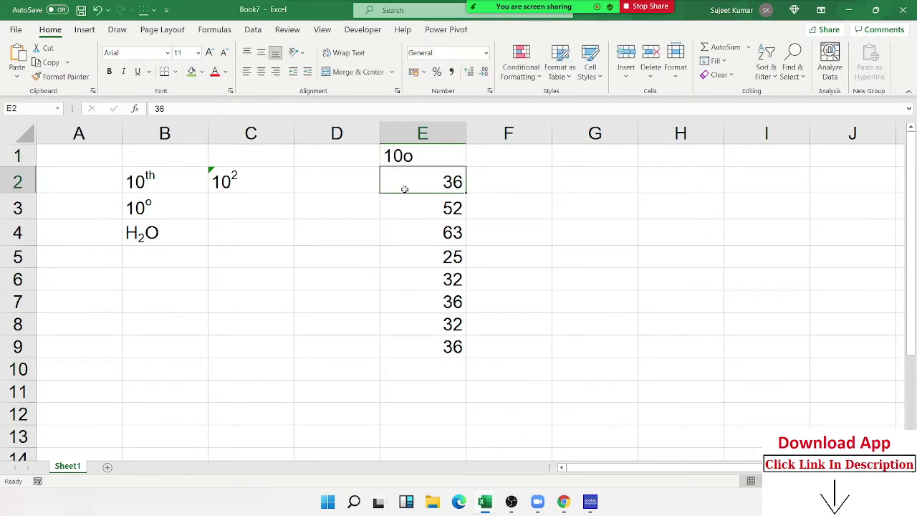
click(406, 156)
right_click(407, 156)
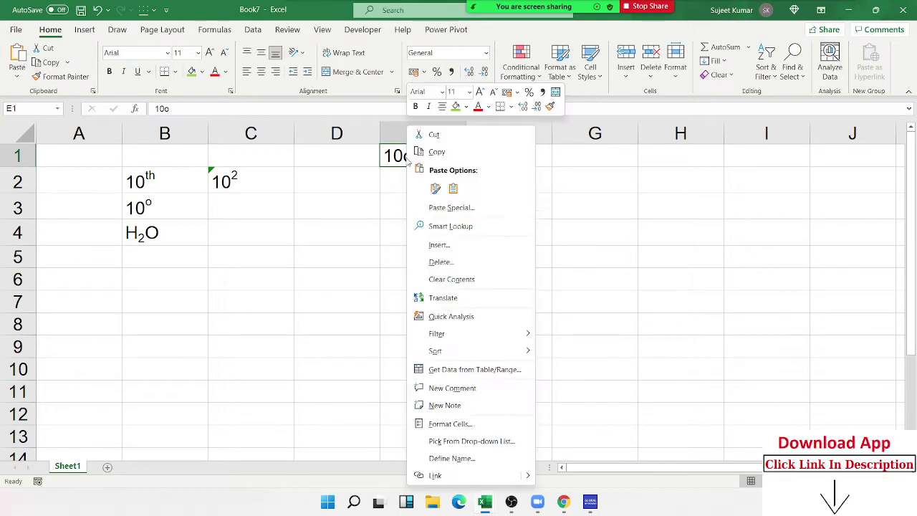
Apply superscript to the whole E1 cell through Format Cells
click(473, 423)
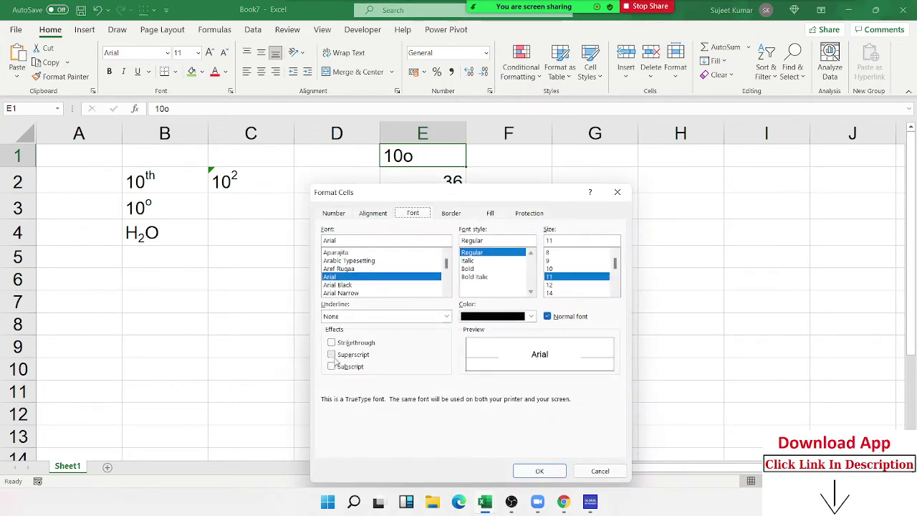
click(332, 354)
click(531, 471)
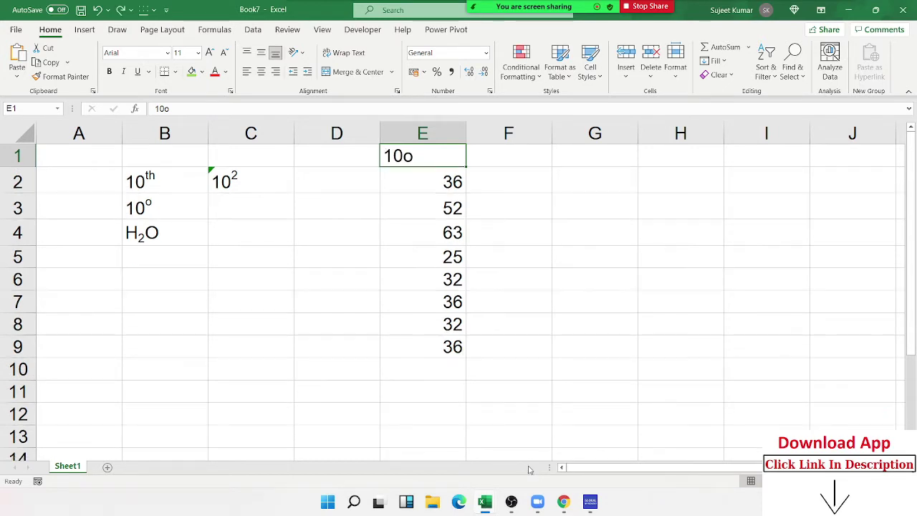
Edit E1 and make only its o superscript
double_click(409, 156)
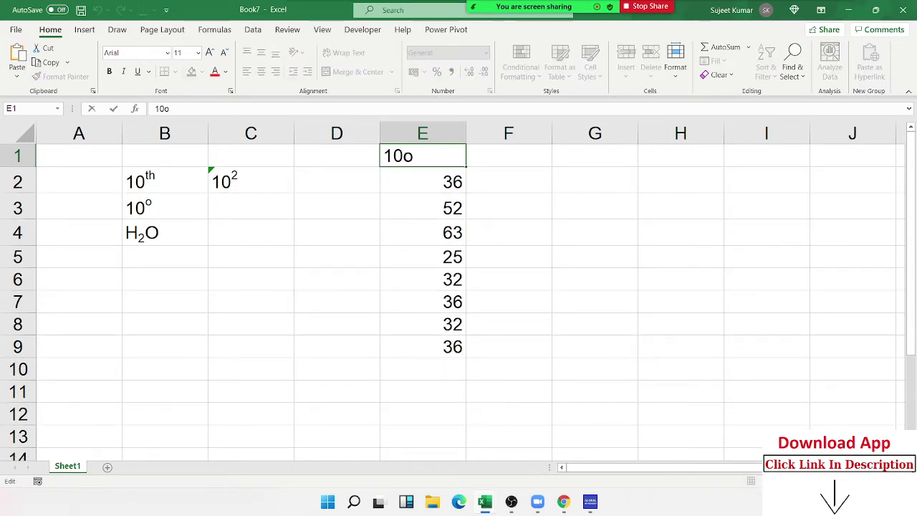
drag(413, 156, 404, 156)
right_click(412, 157)
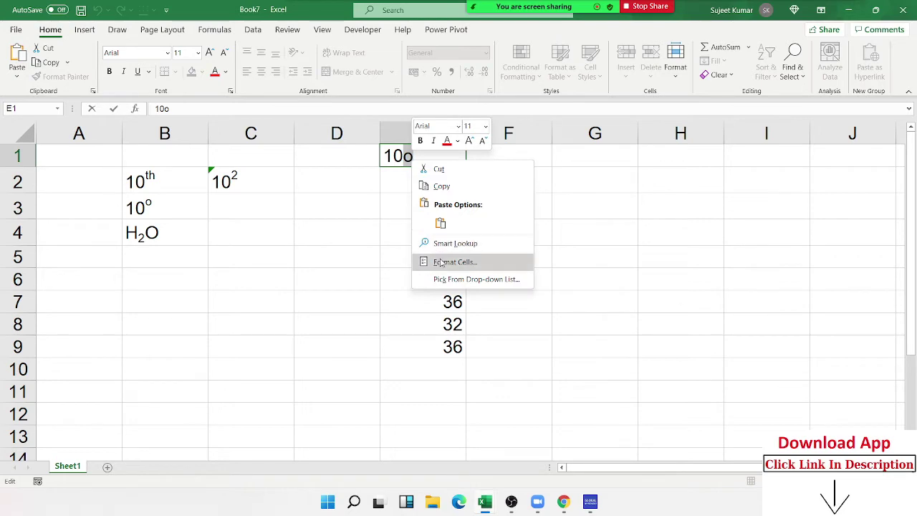
click(448, 261)
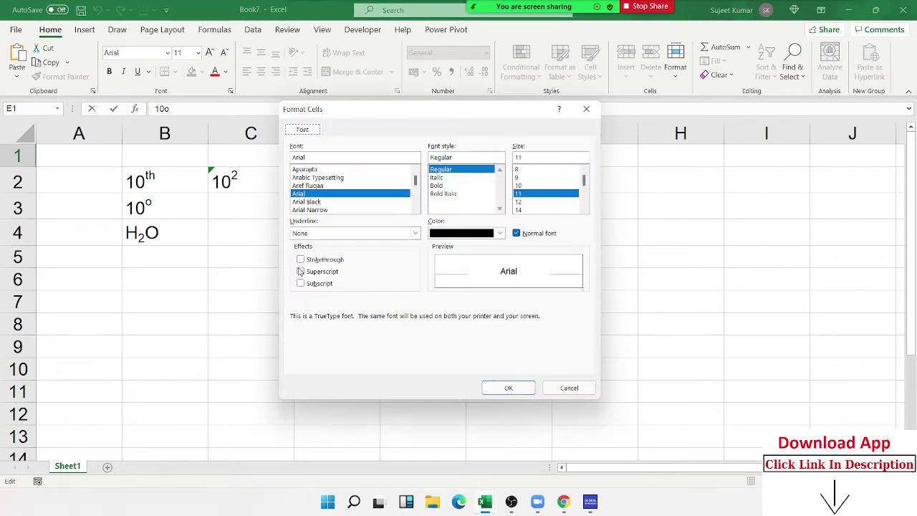
click(508, 388)
click(382, 326)
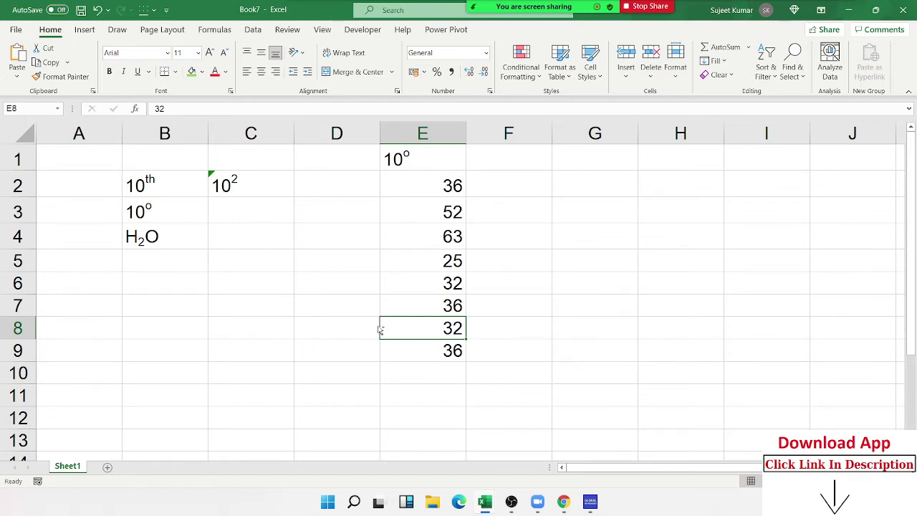
Undo E1's change, type o in F1 and fill it down through F9
key(ctrl+z)
key(ctrl+z)
key(Right)
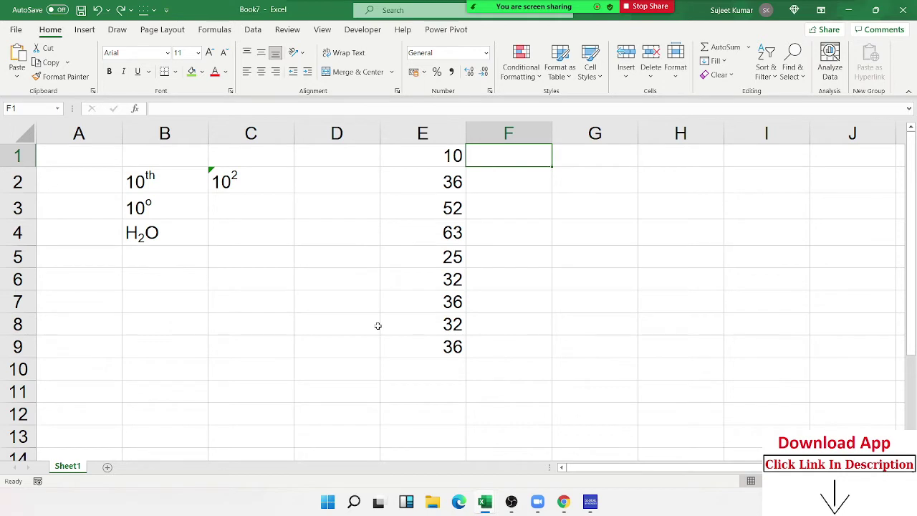
text(o)
key(Return)
key(Left)
key(ctrl+Down)
key(Right)
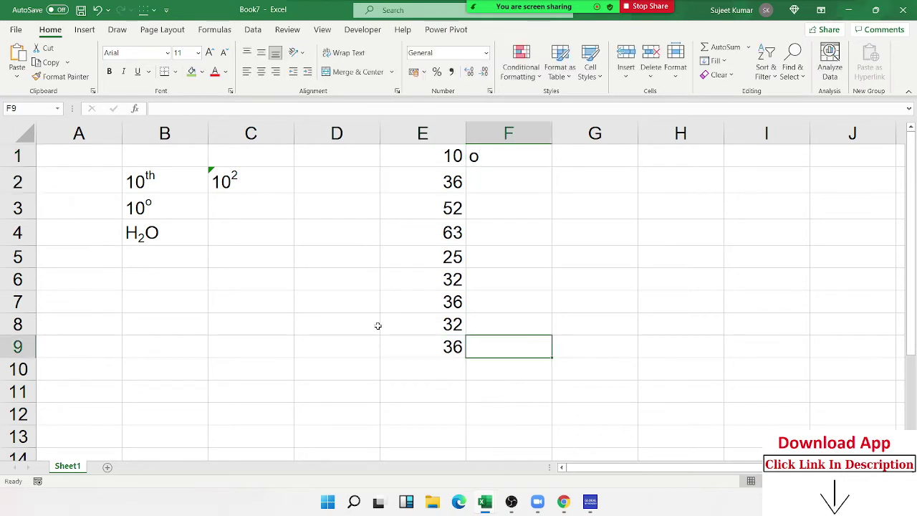
key(ctrl+shift+Up)
key(ctrl+d)
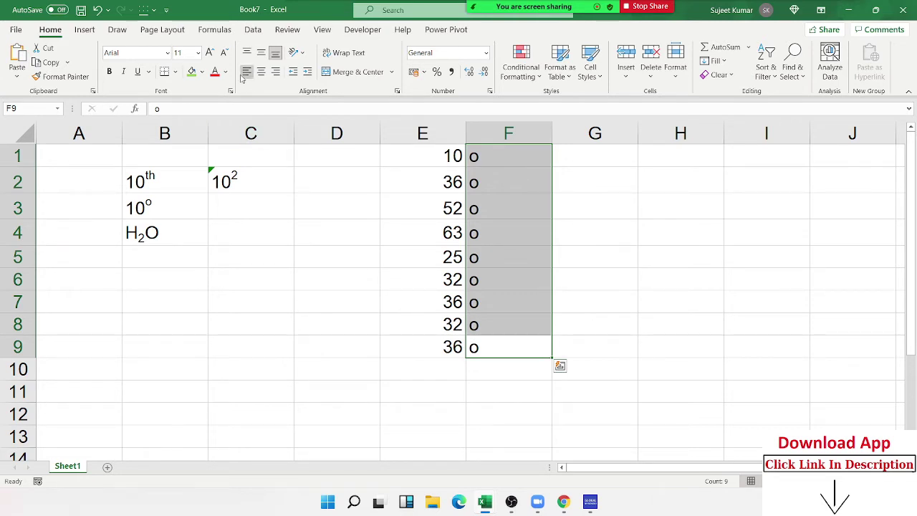
Top-align F1:F9 and format the o marks as superscript
click(246, 53)
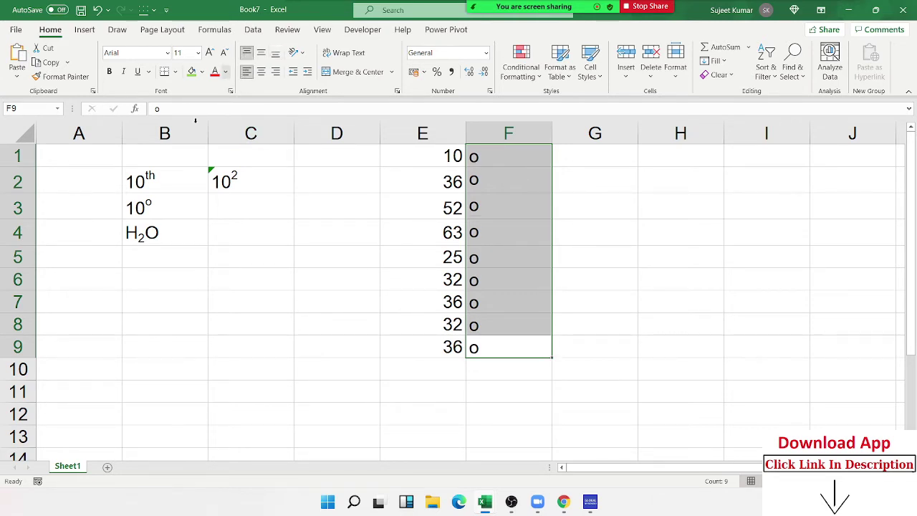
right_click(497, 256)
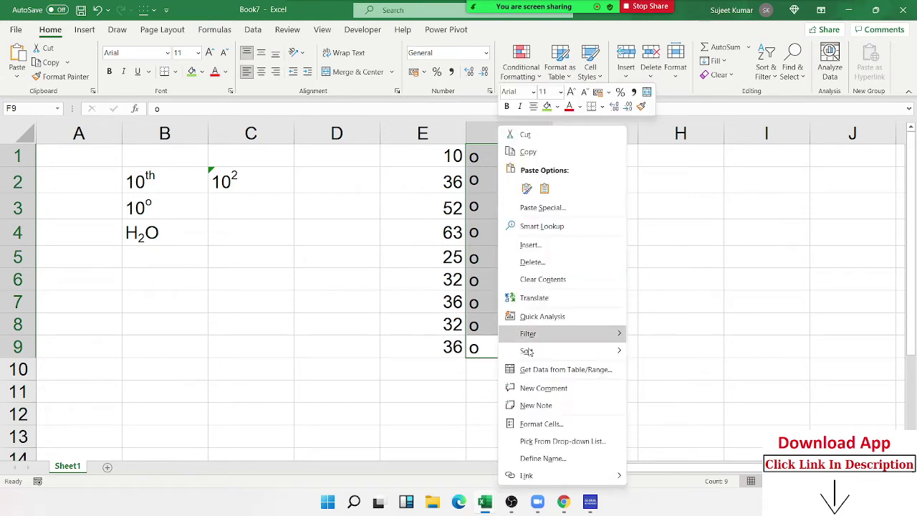
click(542, 424)
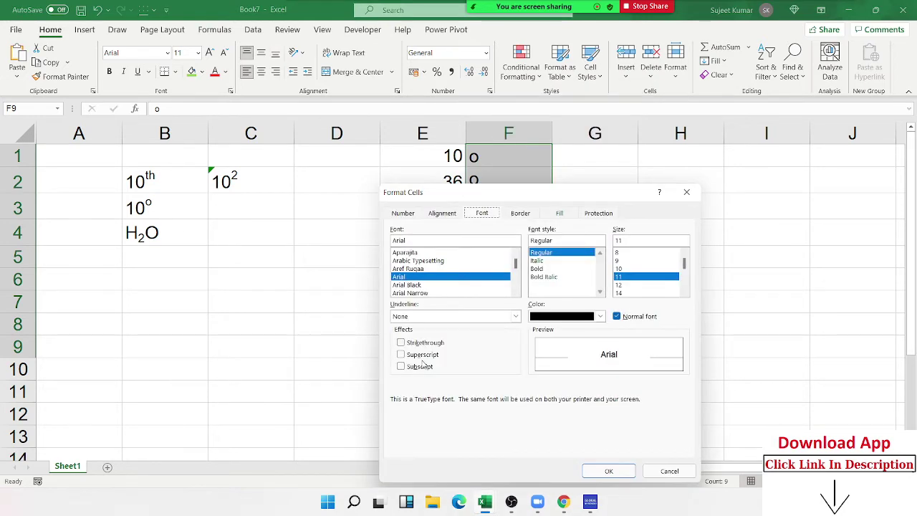
click(428, 354)
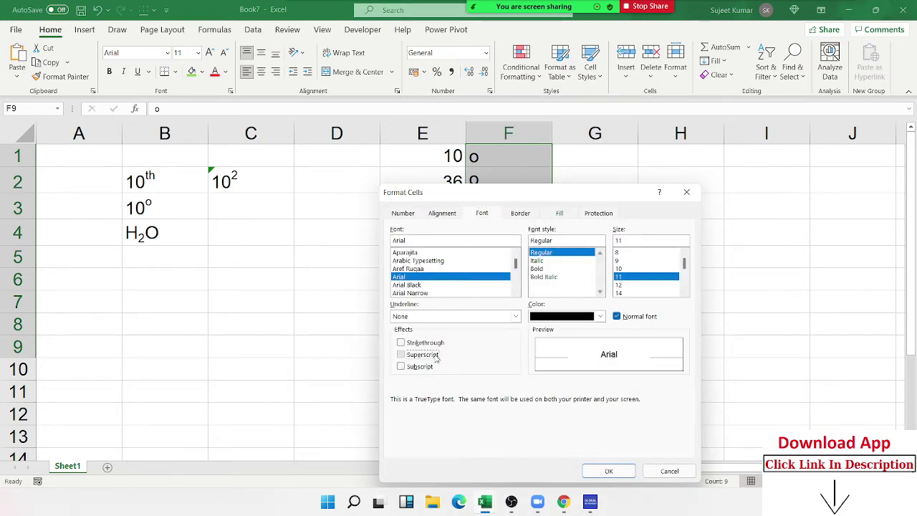
click(609, 471)
click(602, 390)
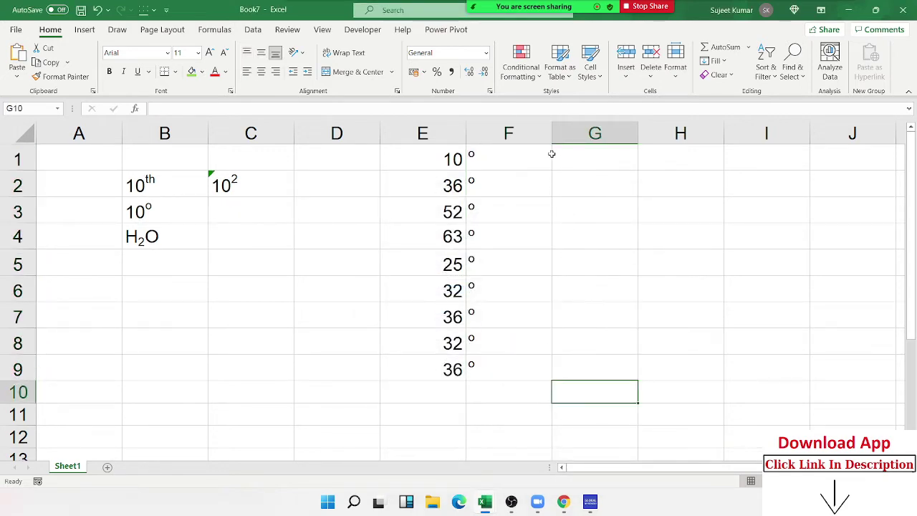
Narrow column F to about 15 pixels and give E1:F9 an outline plus horizontal inner borders
mouse_move(551, 138)
mouse_down()
mouse_move(478, 148)
mouse_move(478, 134)
mouse_move(415, 134)
mouse_move(431, 205)
mouse_move(419, 364)
mouse_up()
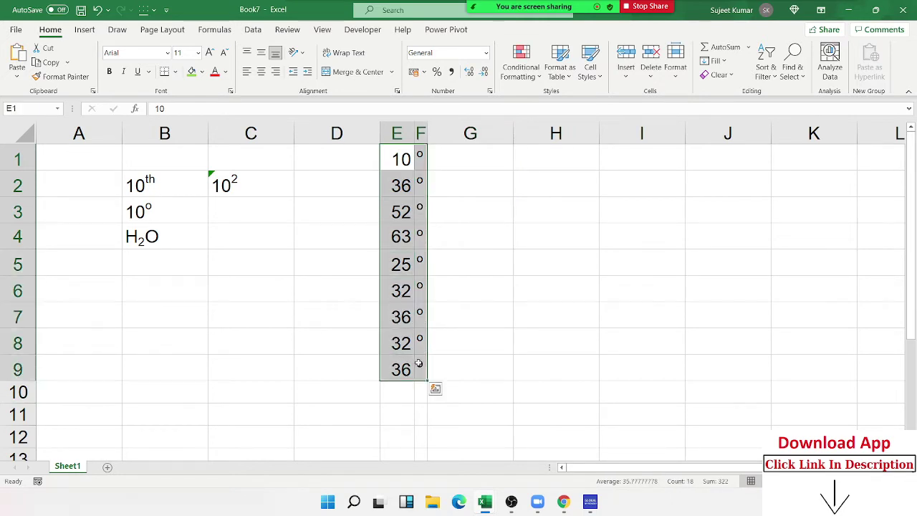
right_click(419, 364)
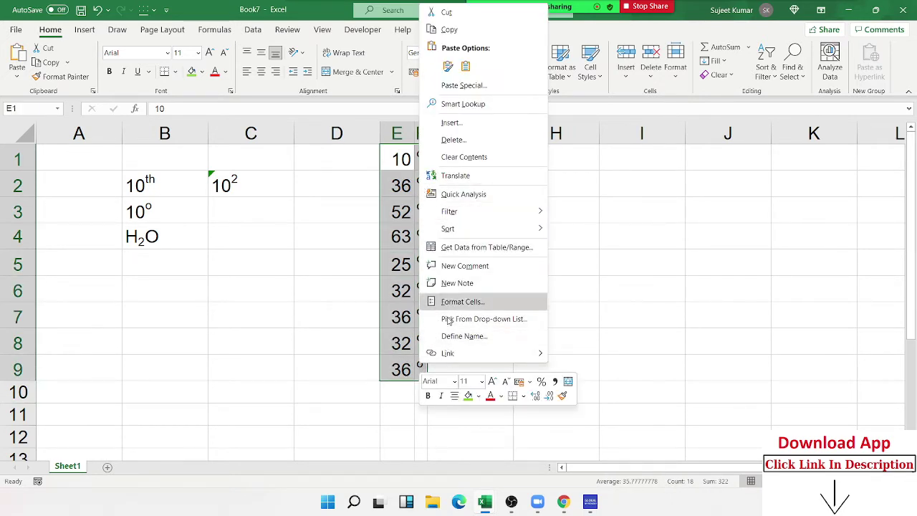
click(462, 302)
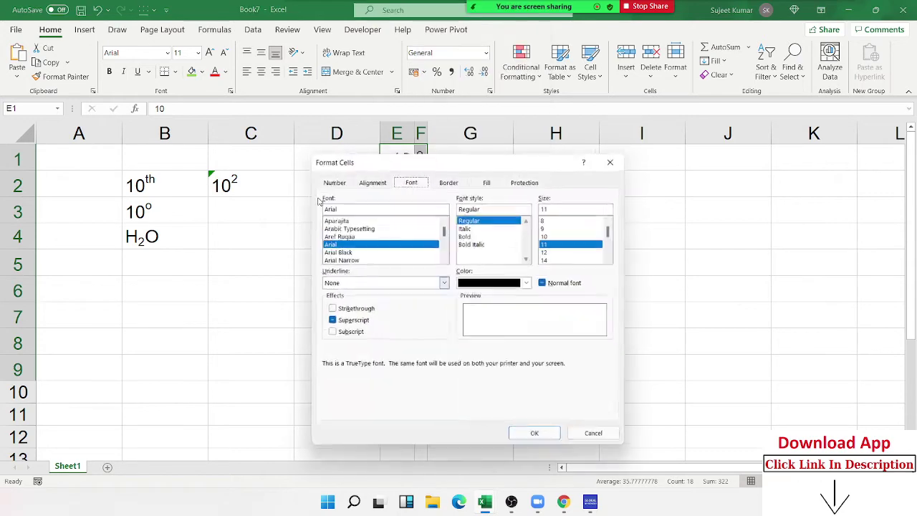
click(461, 184)
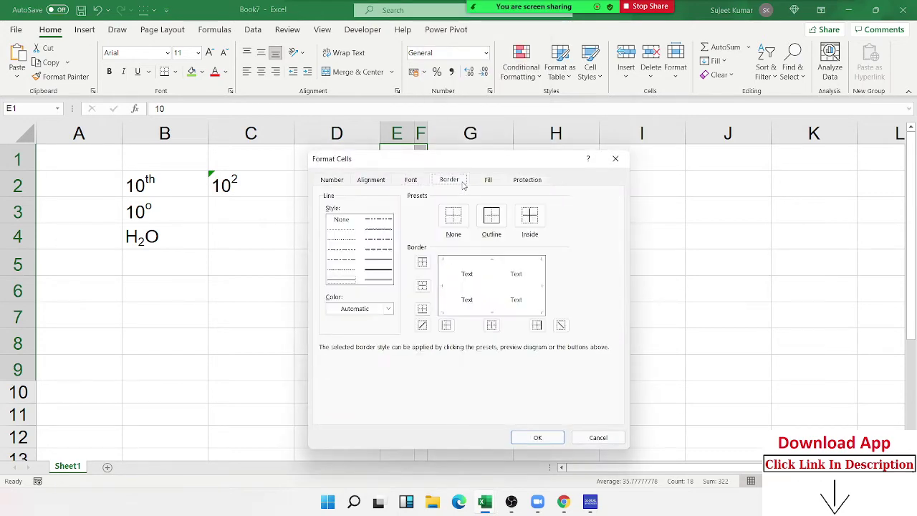
click(495, 219)
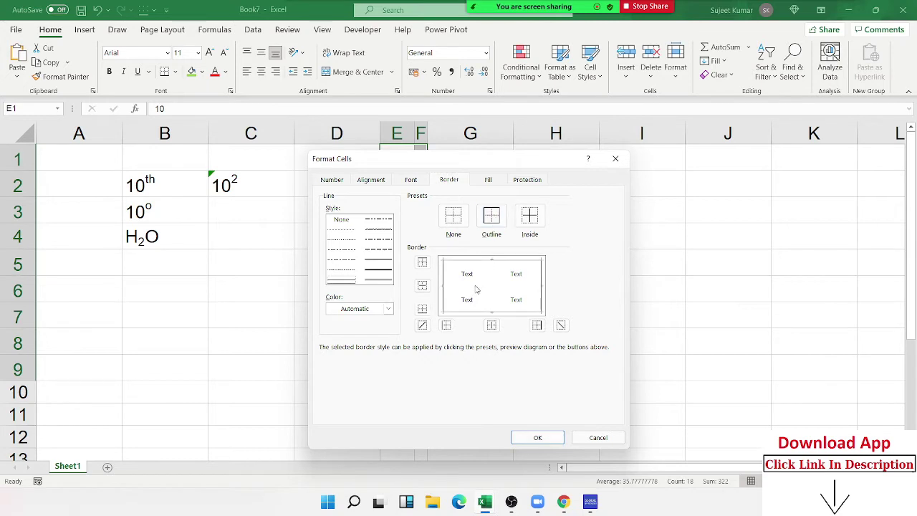
click(476, 287)
click(492, 273)
click(493, 272)
click(538, 437)
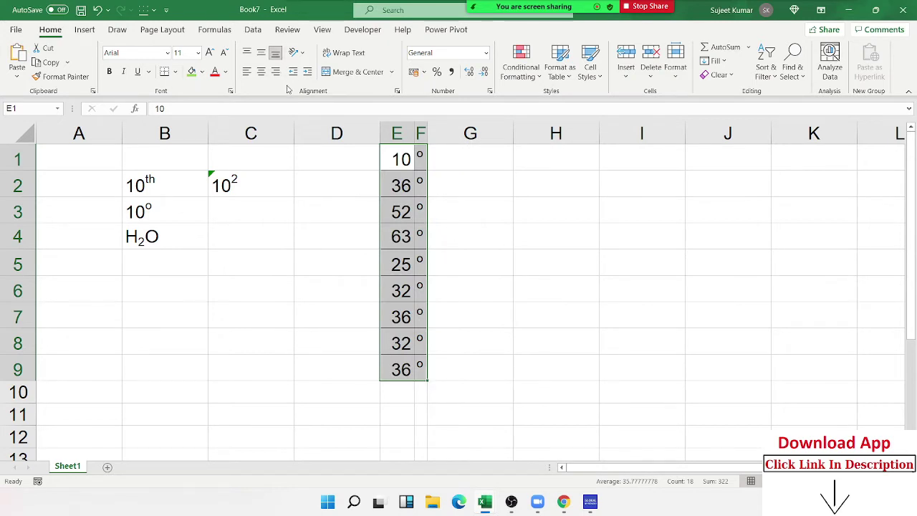
Fill E1:F9 with white
click(204, 72)
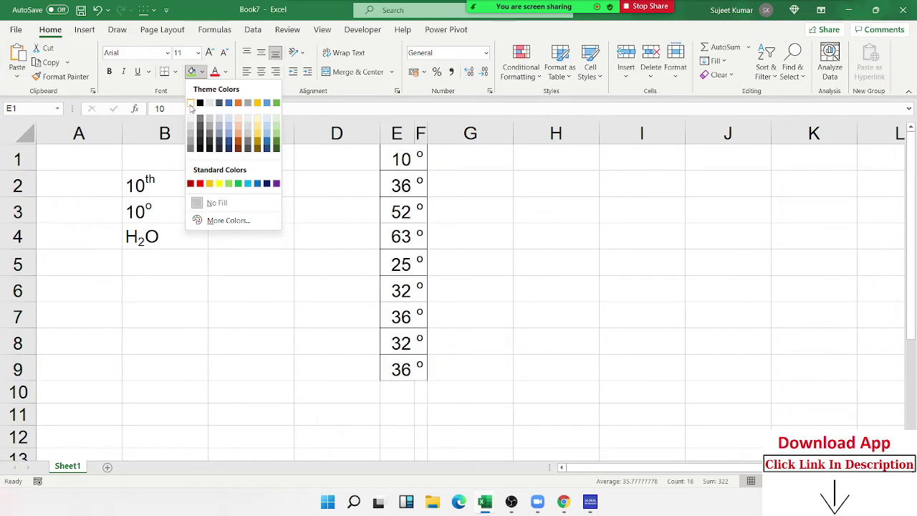
click(190, 106)
click(598, 202)
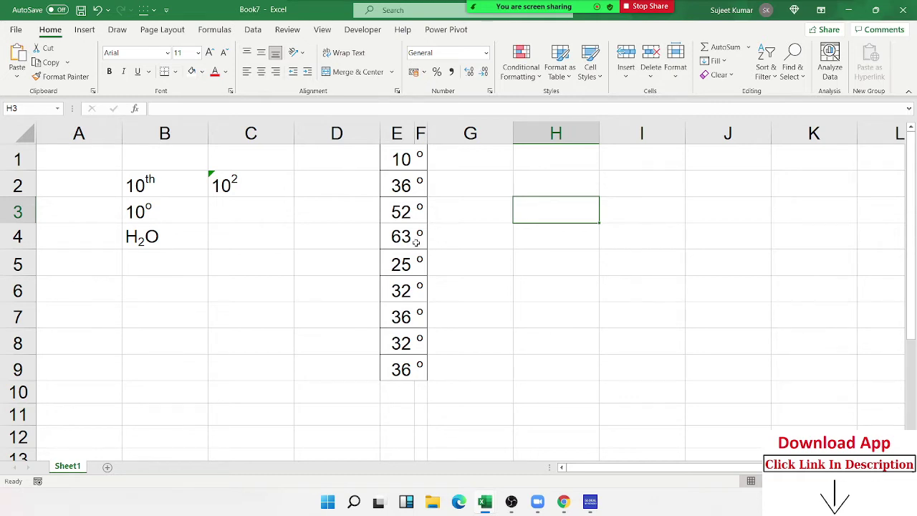
Inspect the degree mark in F4, then select G4
click(420, 241)
key(Left)
key(Right)
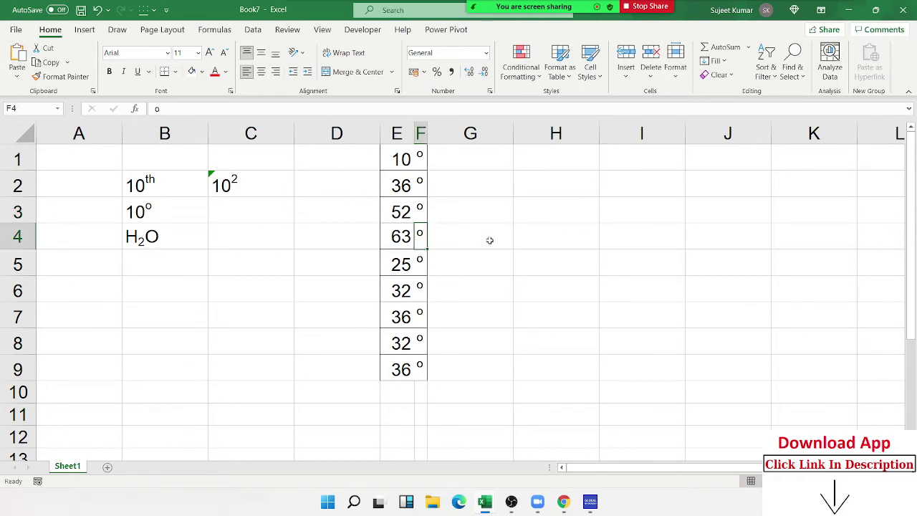
key(Left)
key(Right)
click(490, 240)
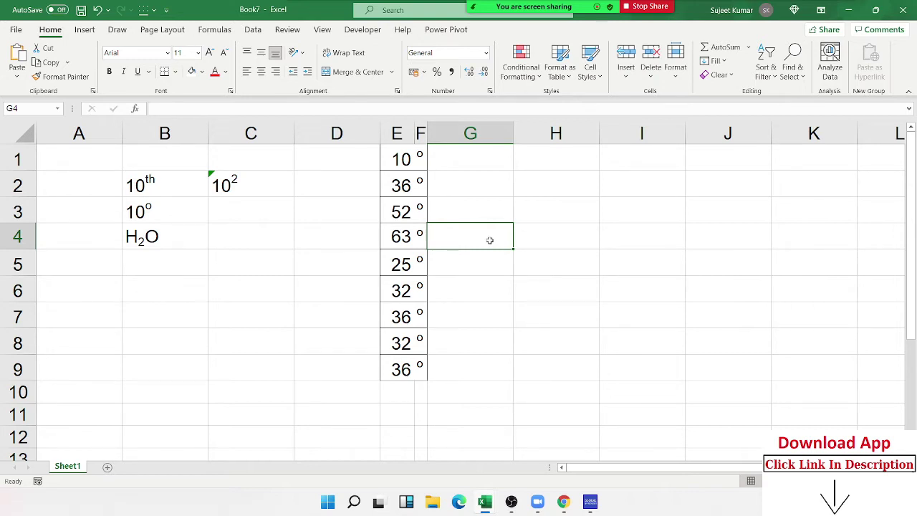
Enter 85, 25, 63, 21, 65 and 36 down I1:I6
click(629, 167)
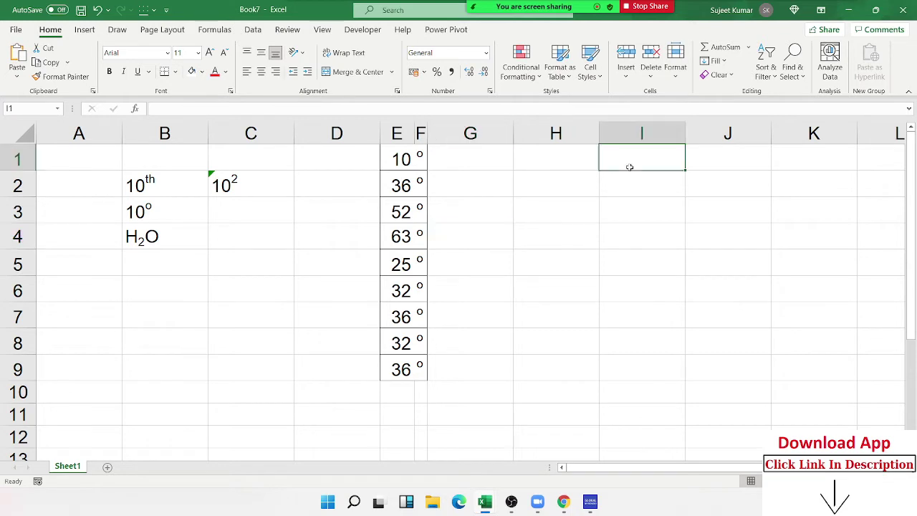
text(85)
key(Return)
text(25)
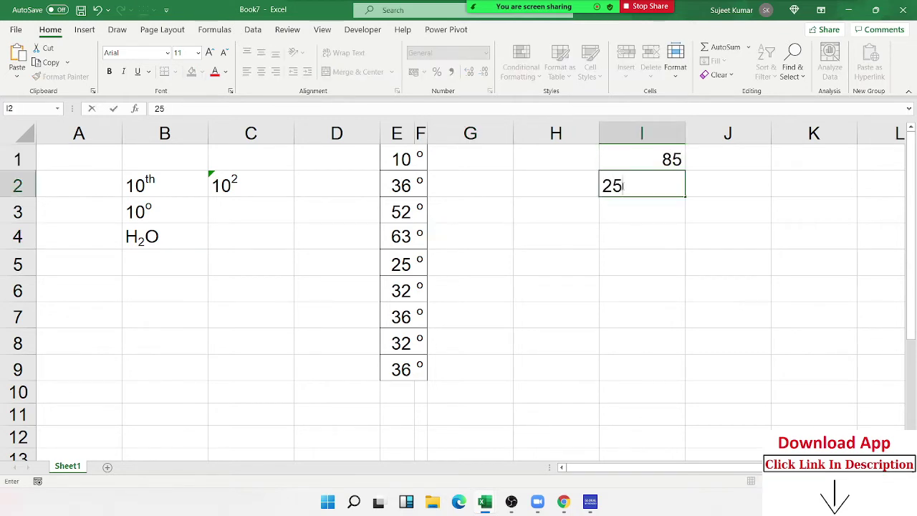
key(Return)
text(63)
key(Return)
text(21)
key(Return)
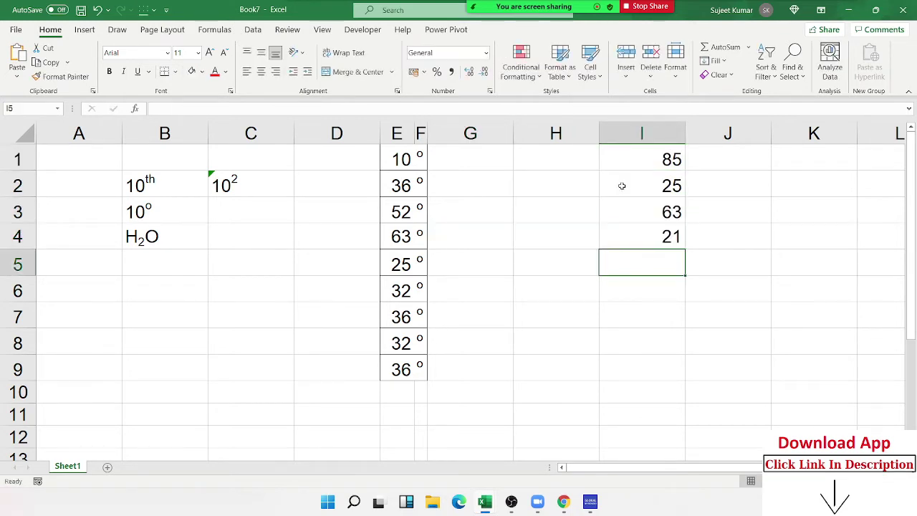
text(65)
key(Return)
text(36)
key(Return)
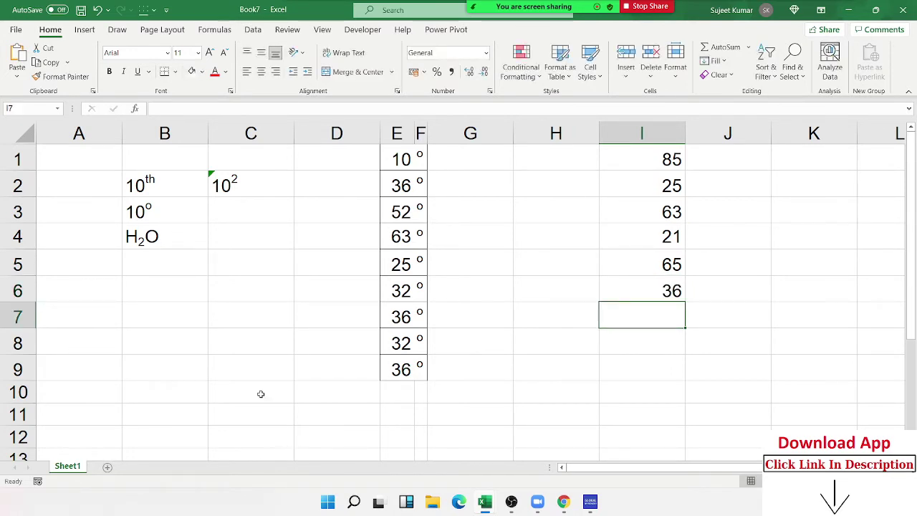
scroll(354, 370, down, 4)
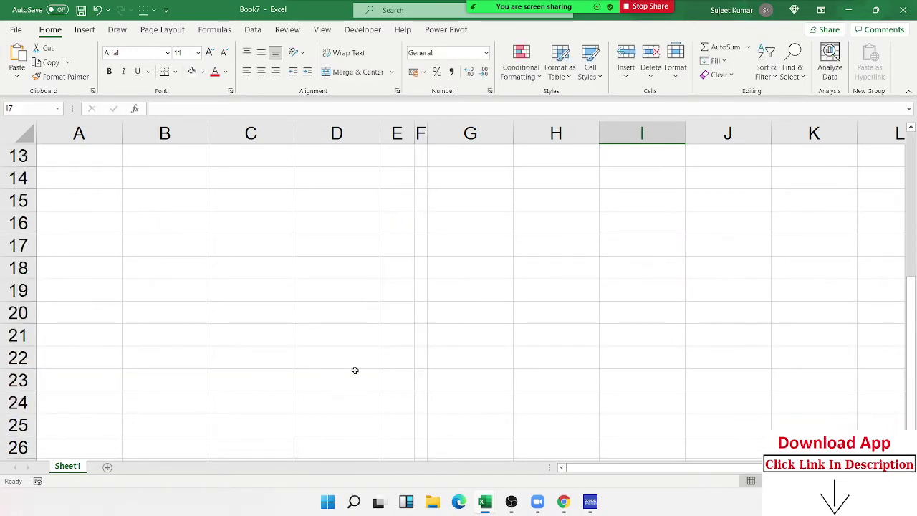
Copy the thank-you paragraph from Gmail's Tableau for Teaching: Form Received email and return to Excel
click(566, 503)
click(66, 13)
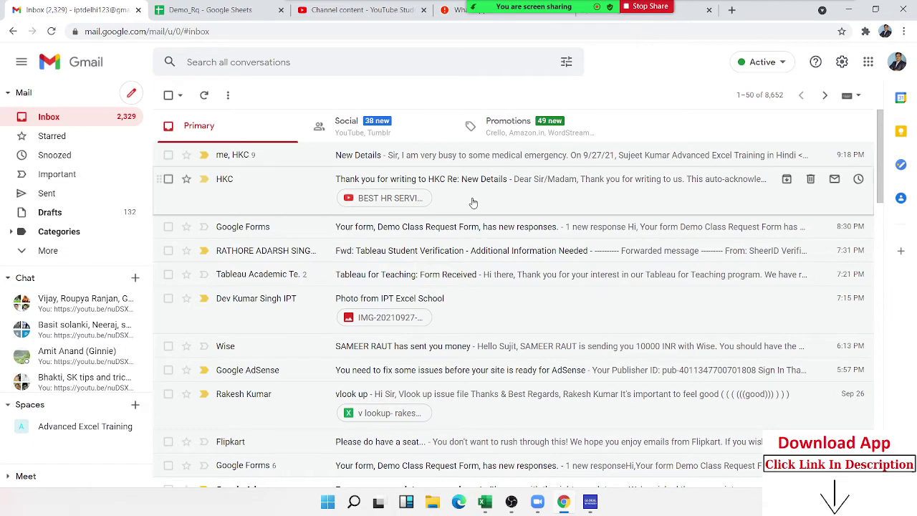
click(434, 278)
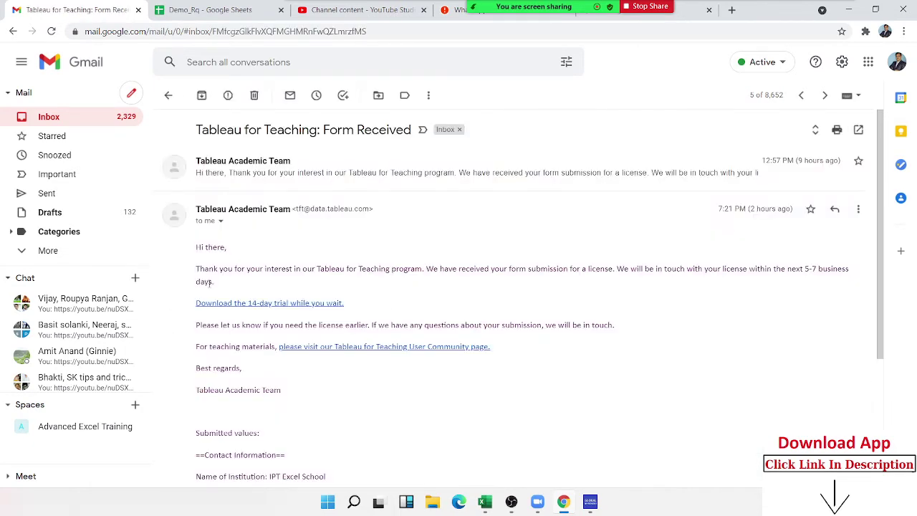
drag(213, 282, 196, 269)
key(ctrl+c)
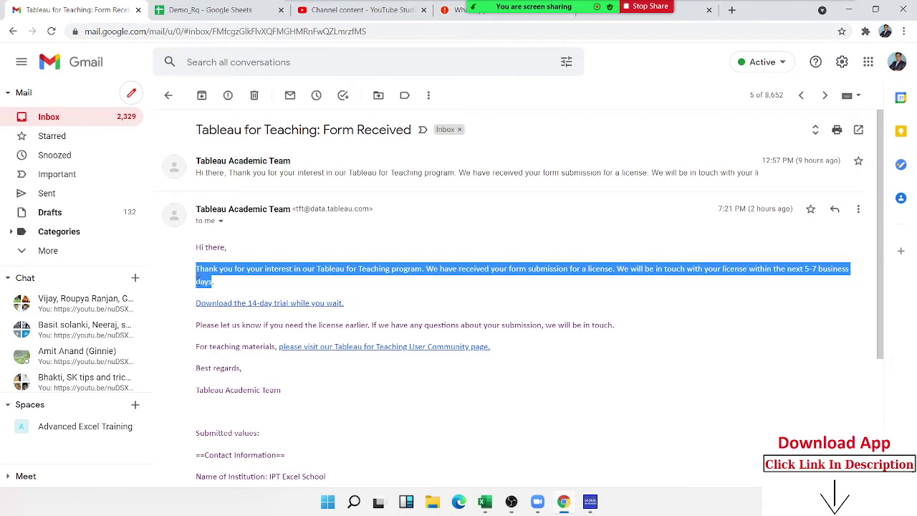
key(alt+Tab)
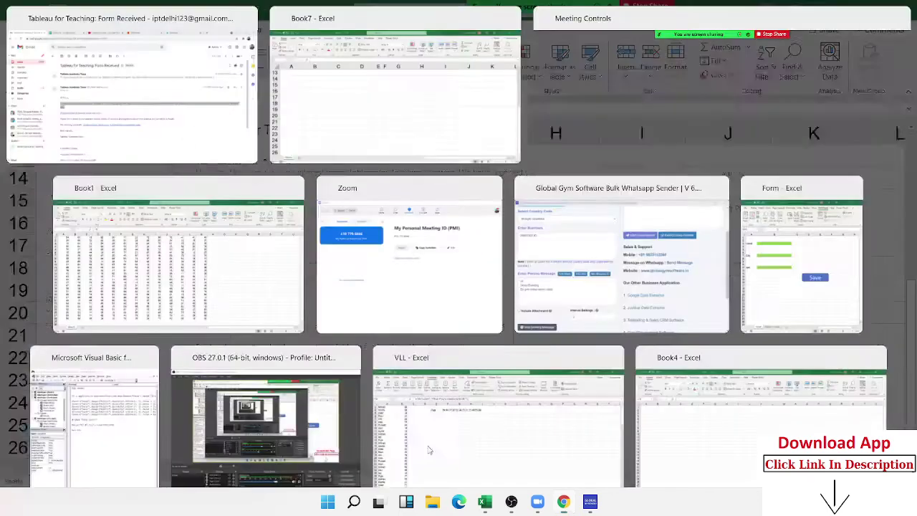
click(443, 329)
Merge B18:H24 and paste the email paragraph into it, left-aligned and vertically centred
drag(159, 261, 589, 400)
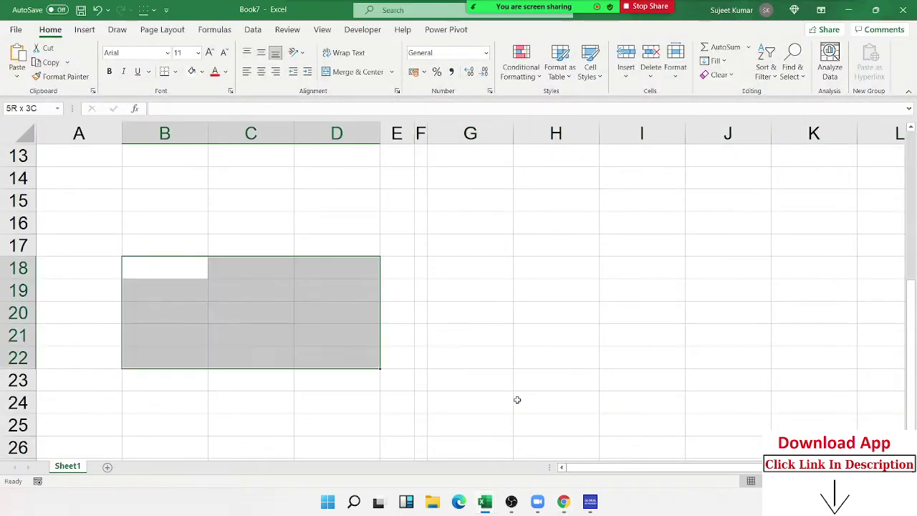
click(351, 72)
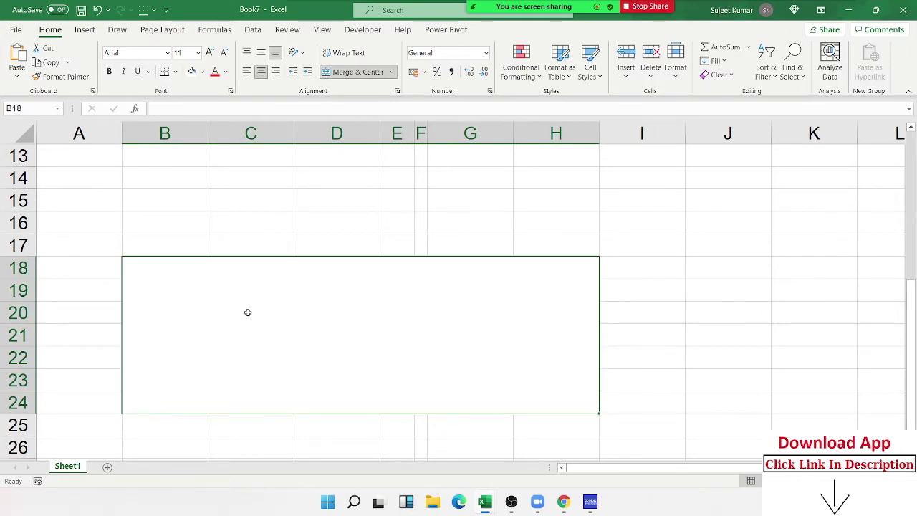
double_click(248, 312)
key(ctrl+v)
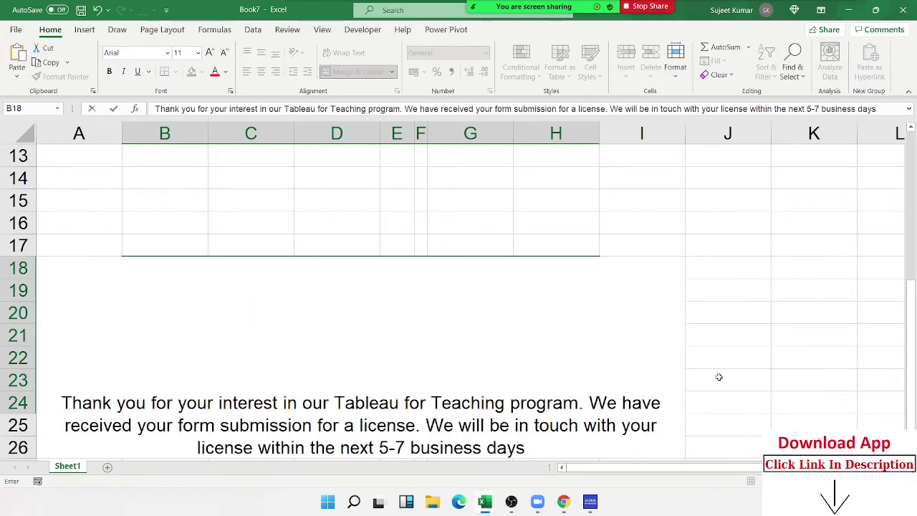
click(717, 376)
click(416, 375)
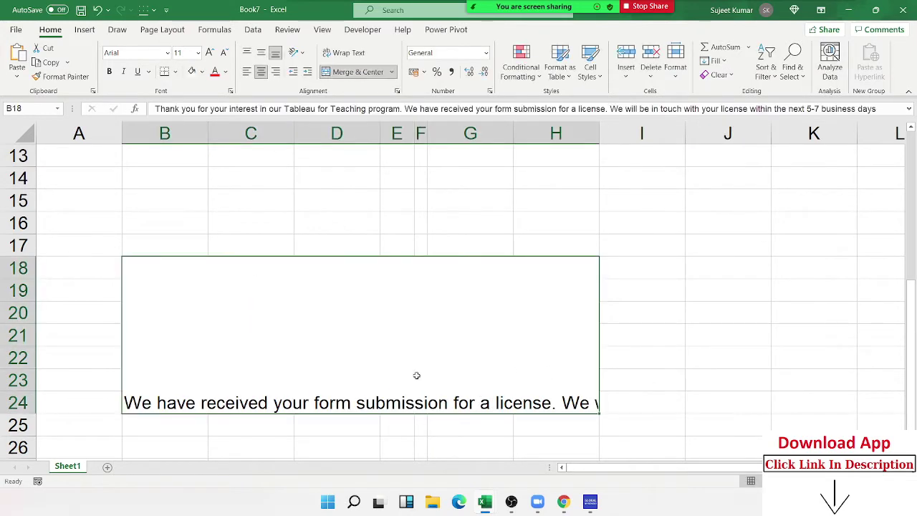
click(246, 71)
click(261, 53)
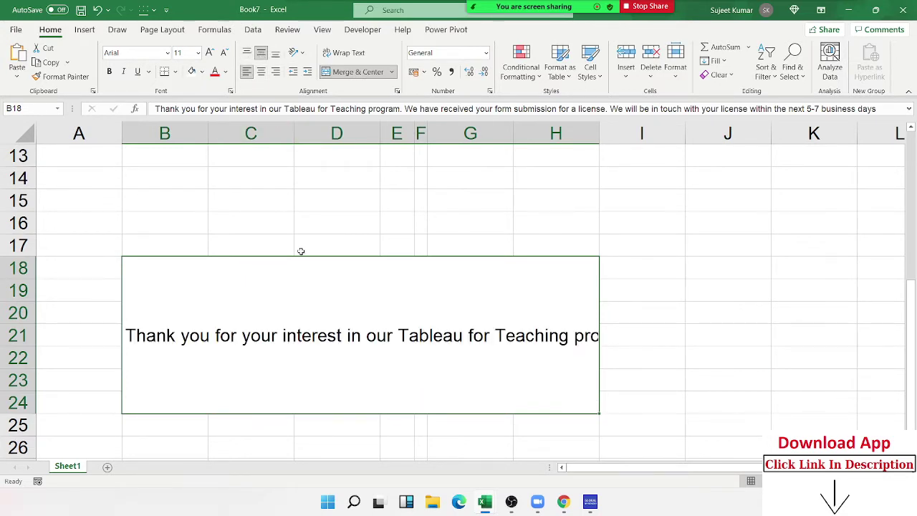
Clear and re-paste the thank-you paragraph into the merged B18 cell
key(Delete)
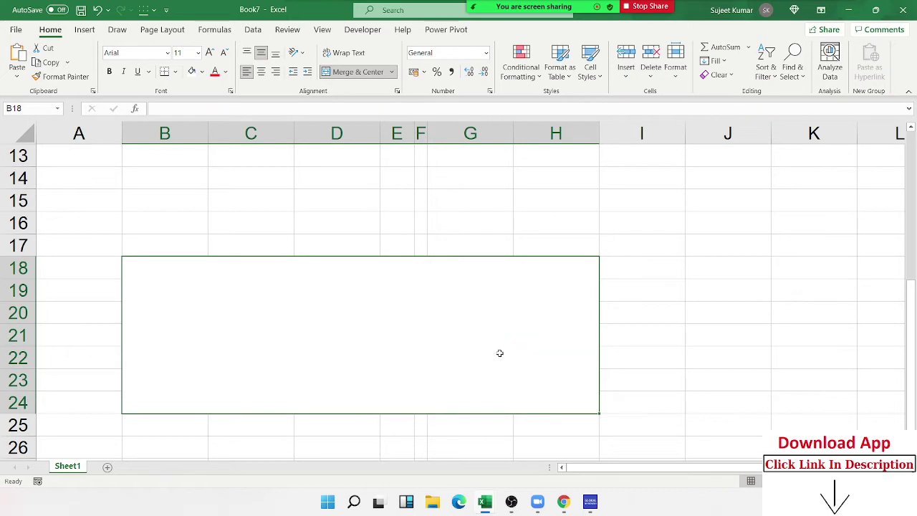
key(ctrl+z)
key(ctrl+z)
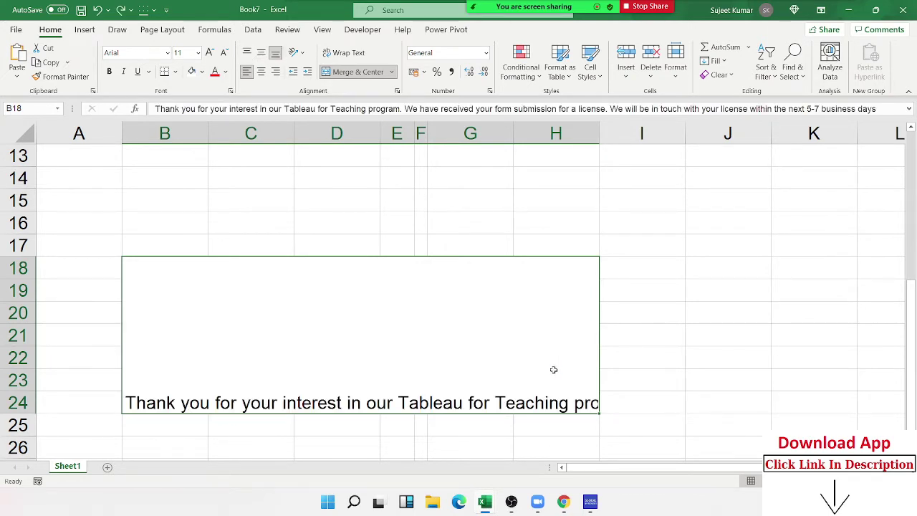
key(Delete)
key(ctrl+v)
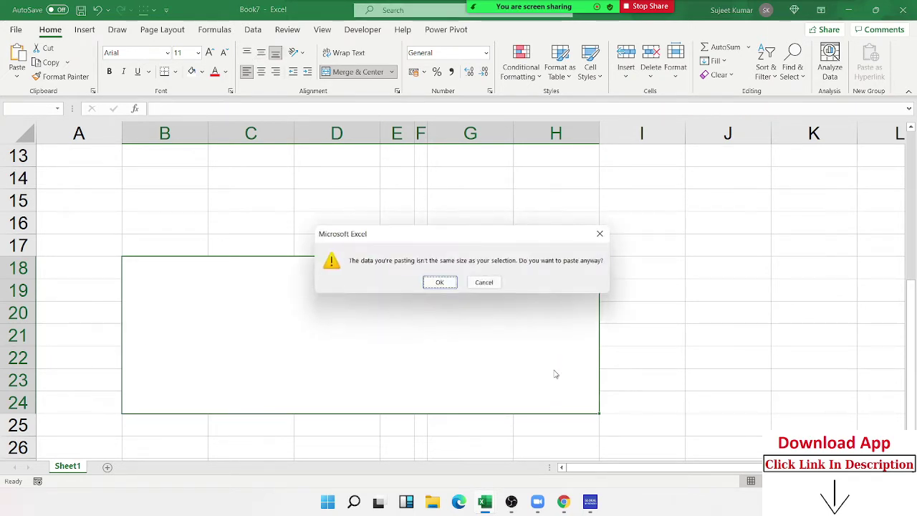
key(Escape)
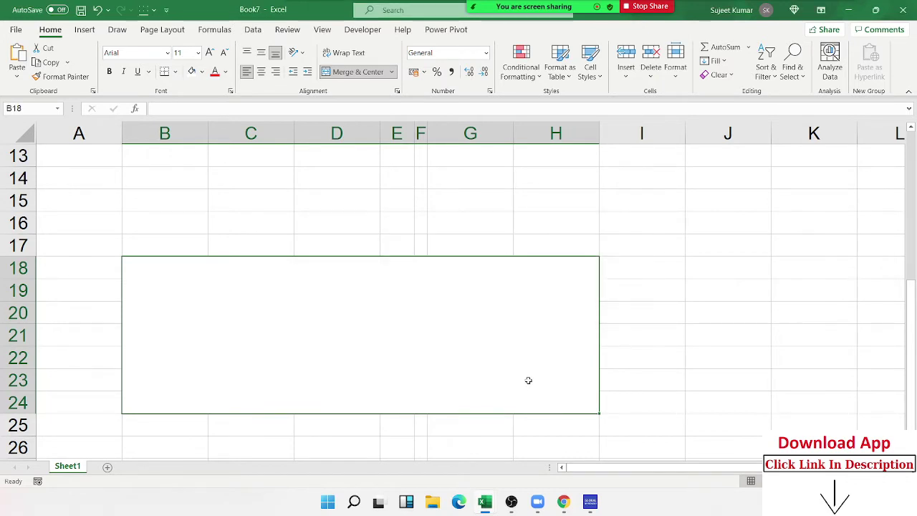
double_click(515, 385)
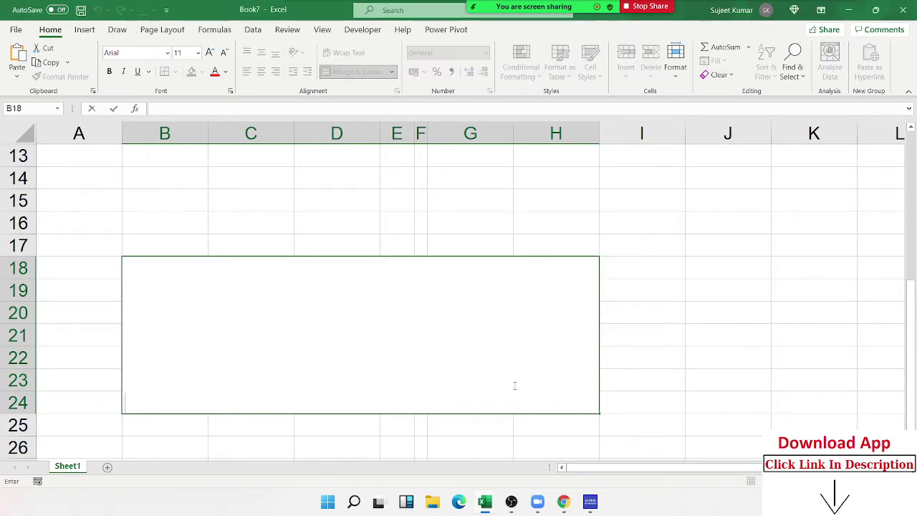
key(ctrl+v)
click(317, 240)
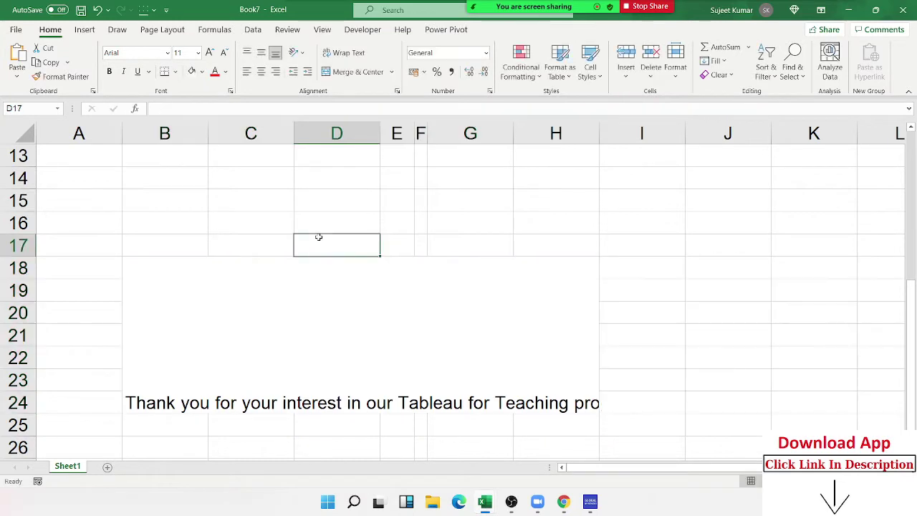
Wrap the B18 message text, keeping it left-aligned and vertically centred
click(330, 311)
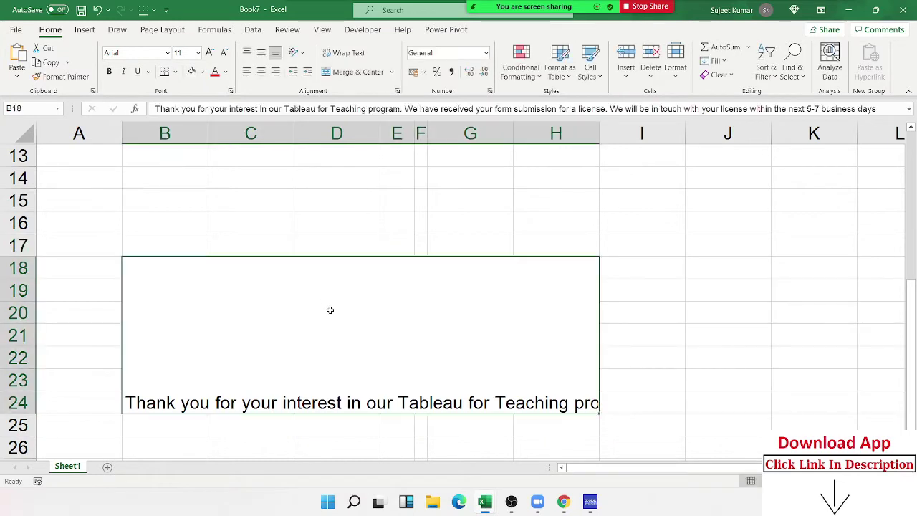
click(355, 54)
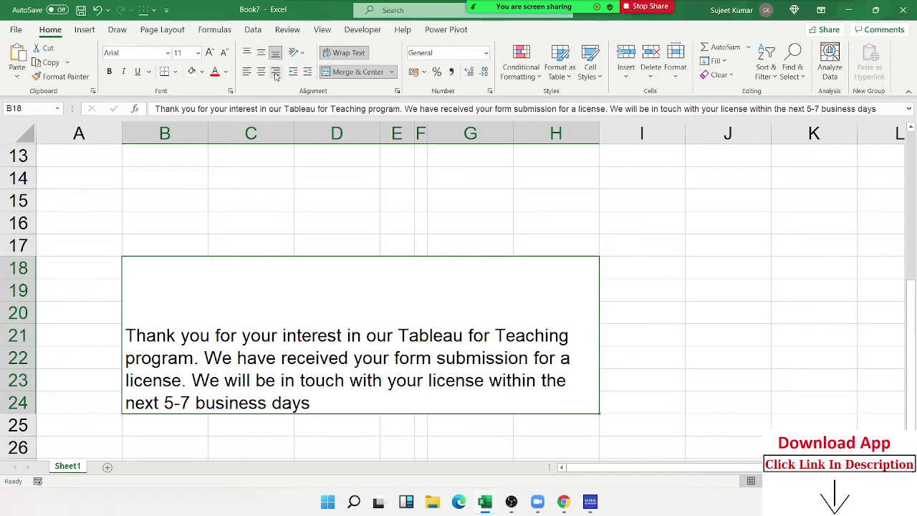
click(261, 72)
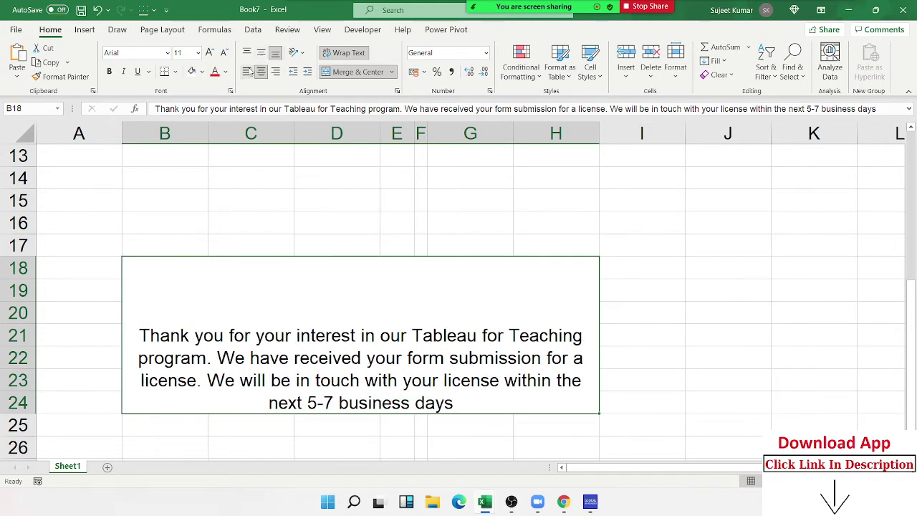
click(247, 72)
click(261, 53)
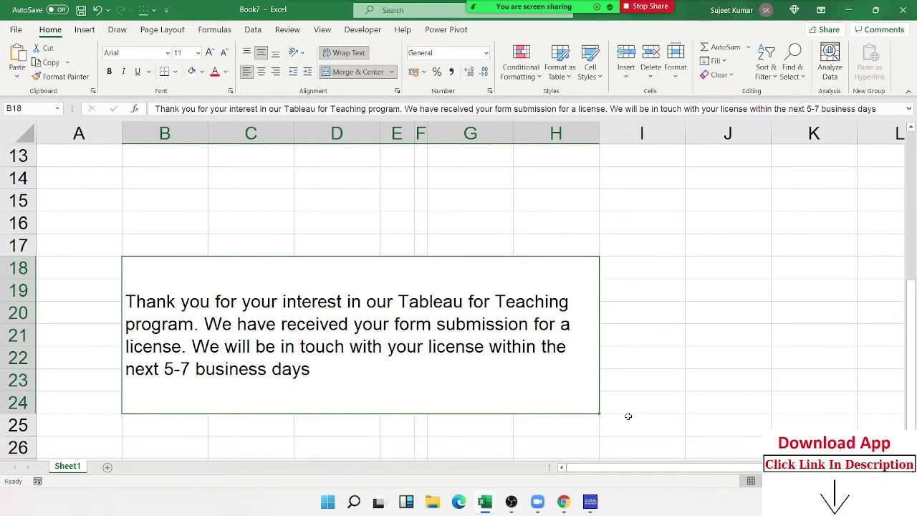
Select the word 'submission' in the B18 message and colour it red
double_click(480, 340)
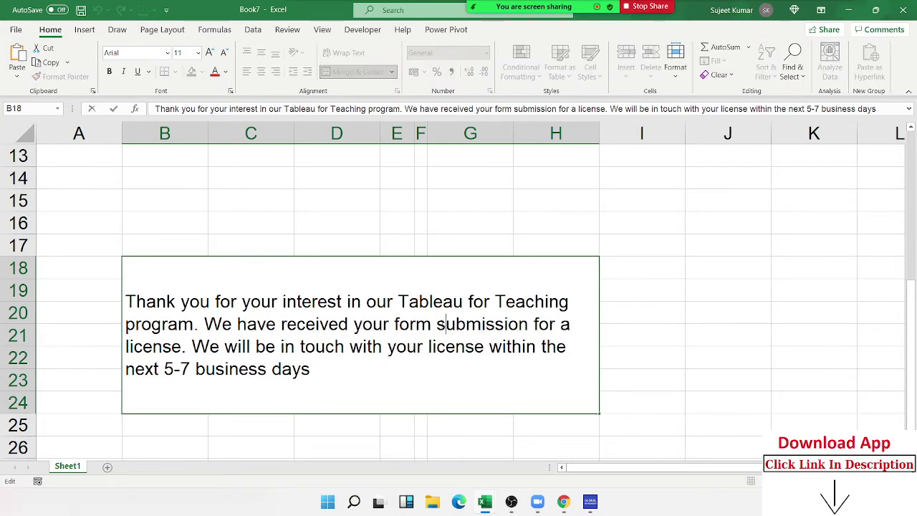
double_click(443, 328)
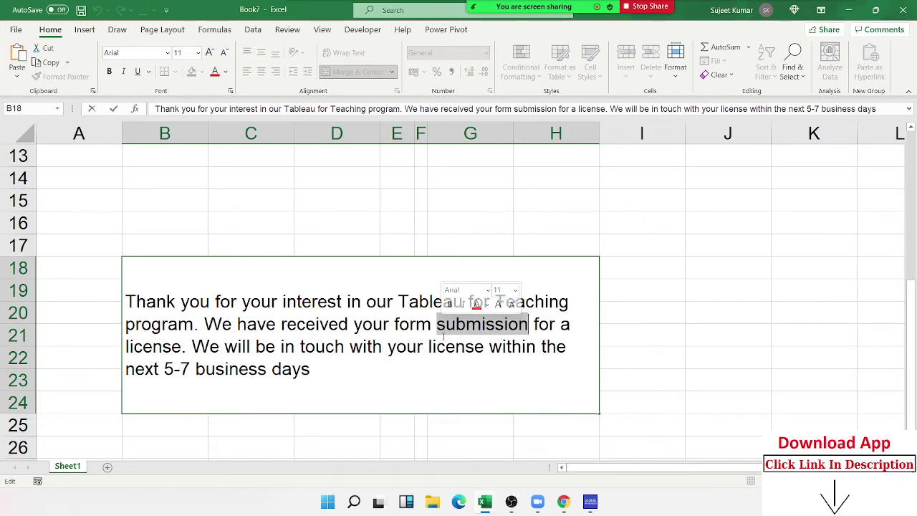
click(446, 328)
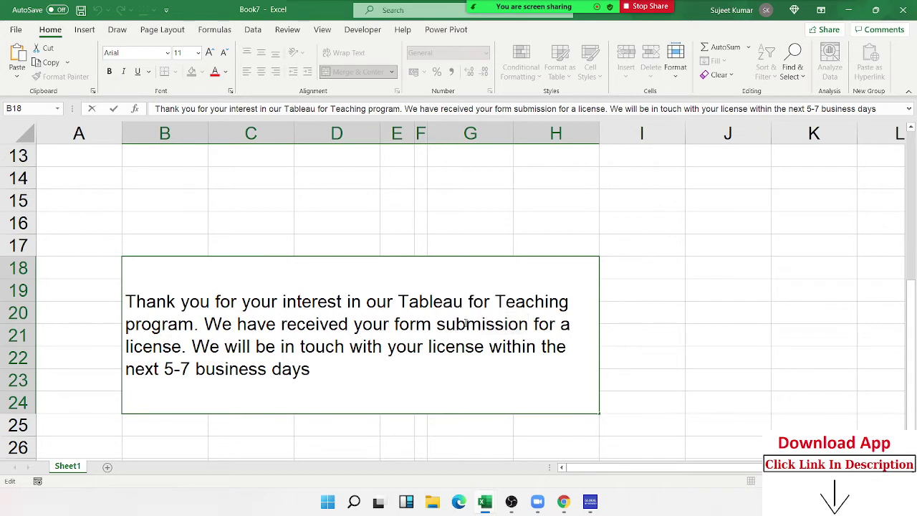
double_click(466, 324)
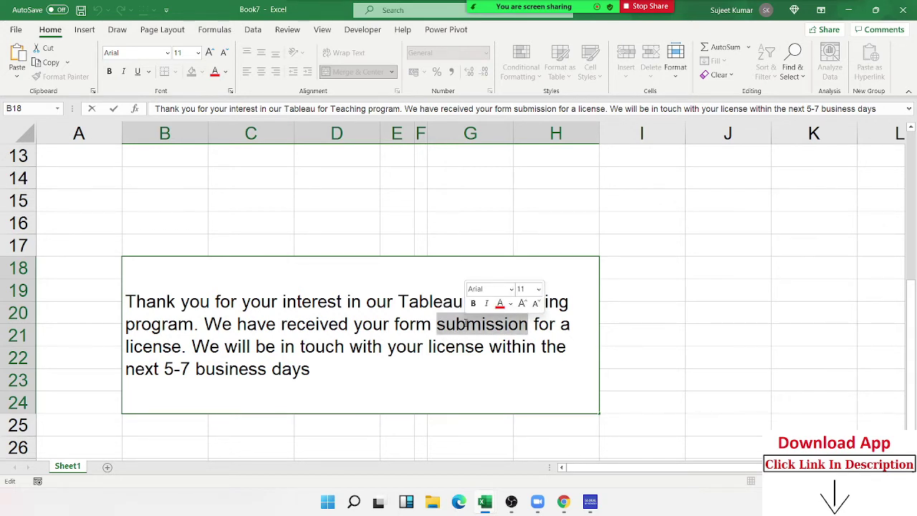
click(499, 303)
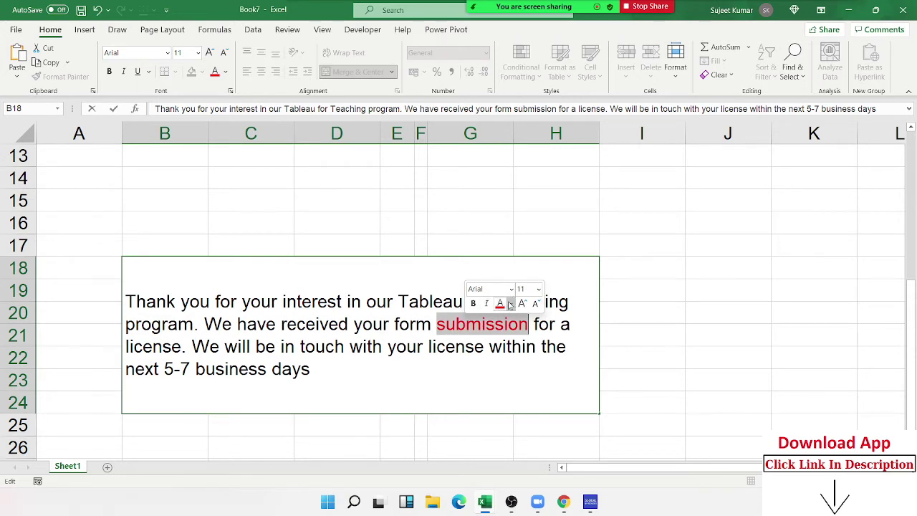
click(510, 304)
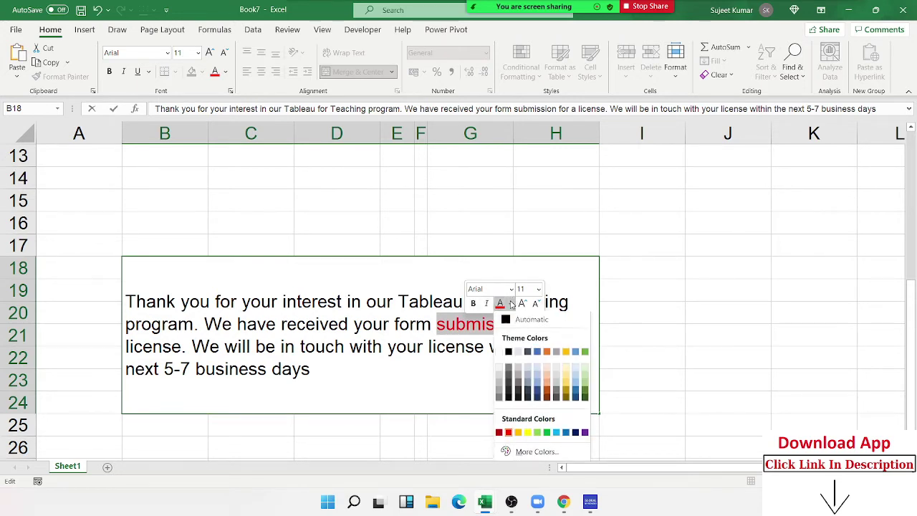
Apply strikethrough to 'submission' through Format Cells
right_click(484, 327)
click(535, 428)
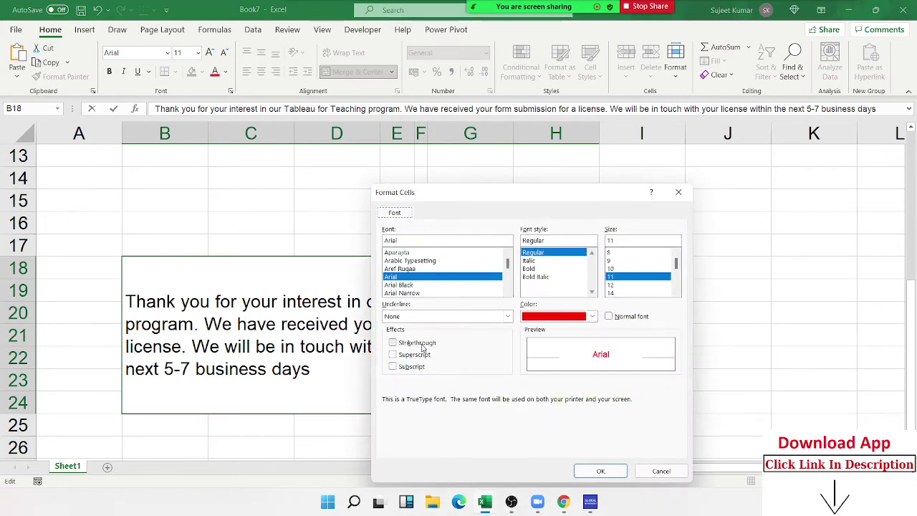
click(422, 343)
click(600, 471)
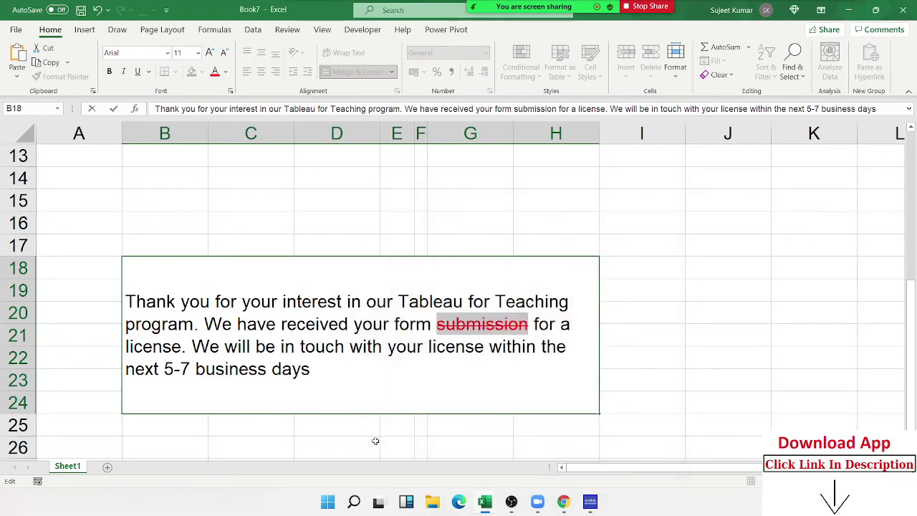
click(655, 345)
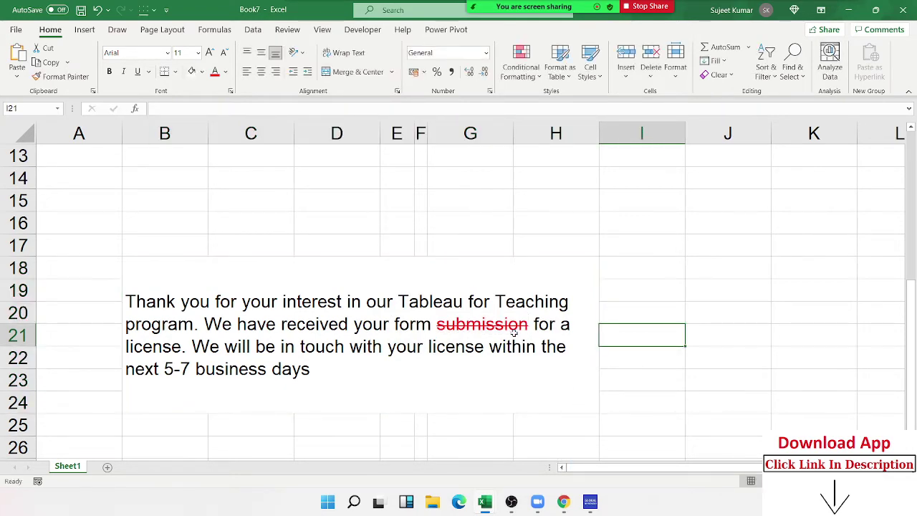
AutoFit column I to the width of its numbers
scroll(514, 333, up, 1)
scroll(514, 333, up, 1)
scroll(514, 335, up, 2)
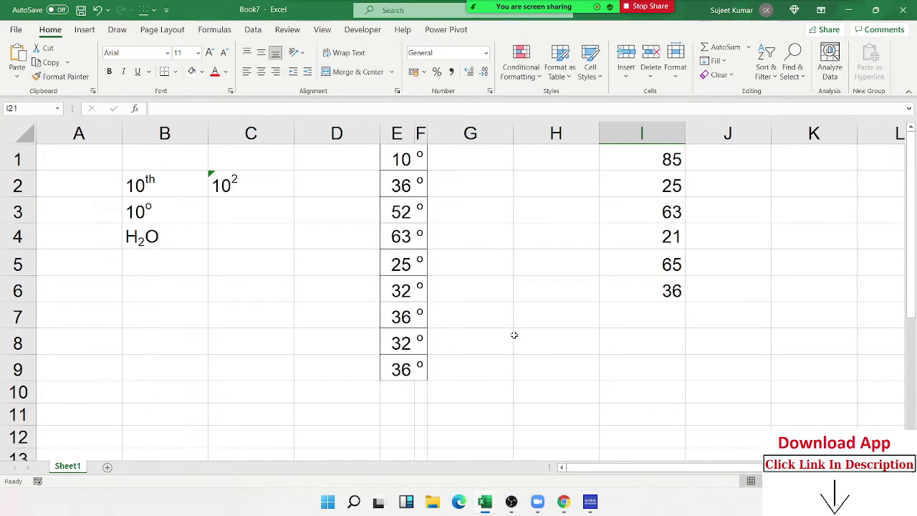
double_click(687, 135)
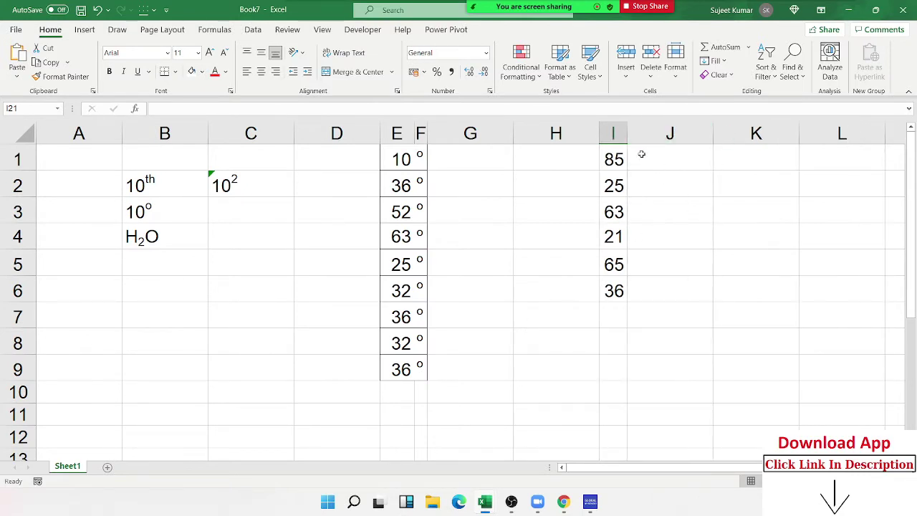
Apply strikethrough to 63 in I3, then undo it
right_click(617, 211)
click(684, 424)
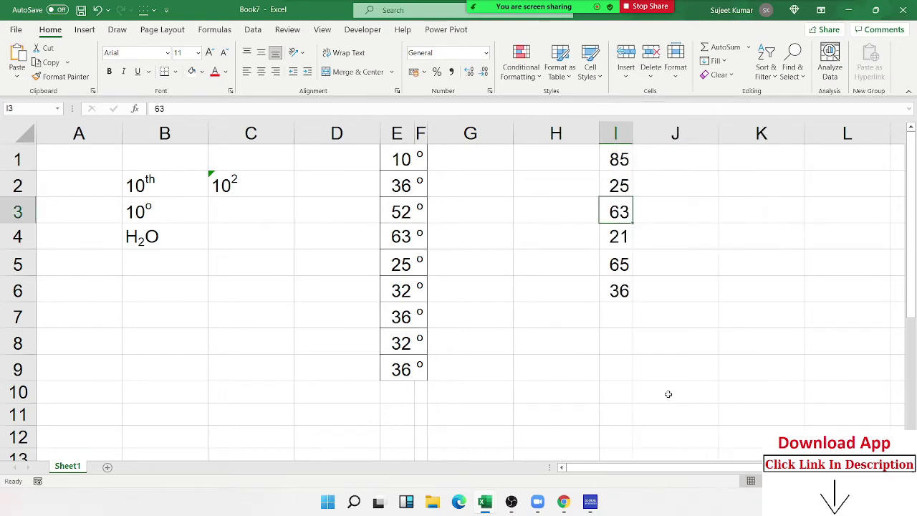
click(542, 343)
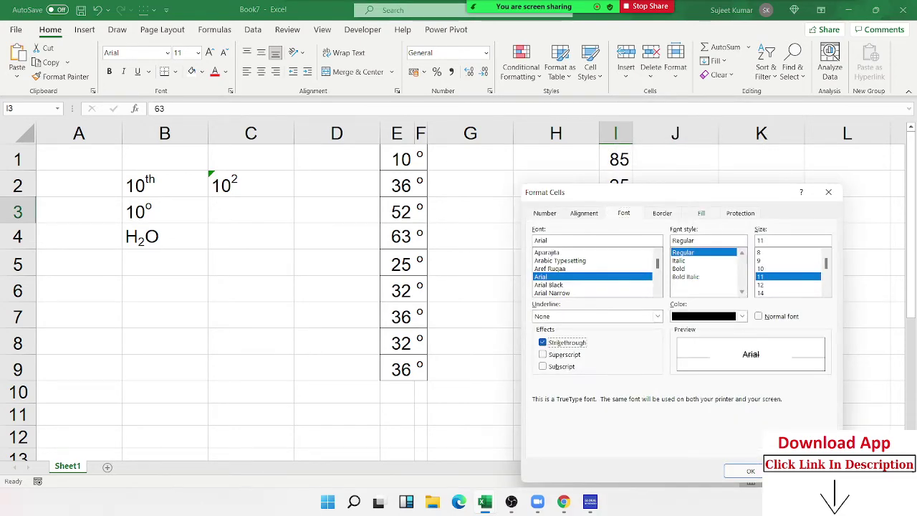
click(749, 471)
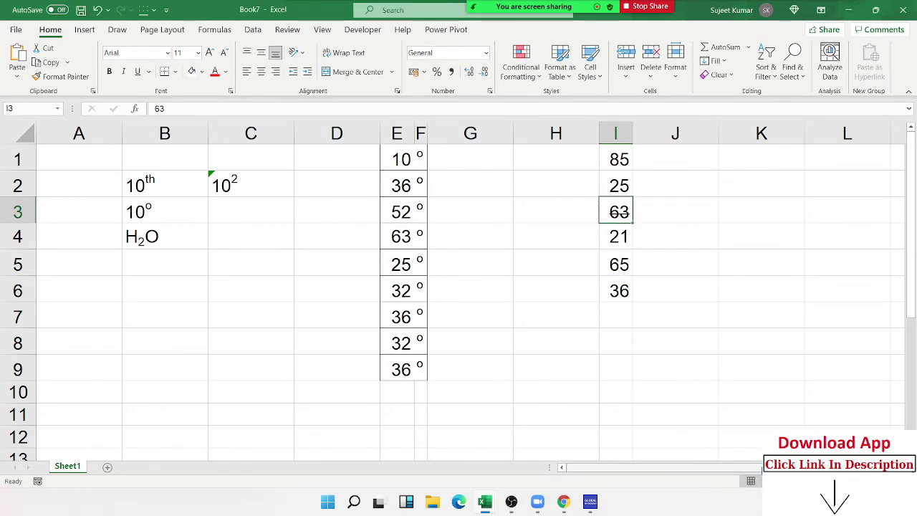
key(ctrl+z)
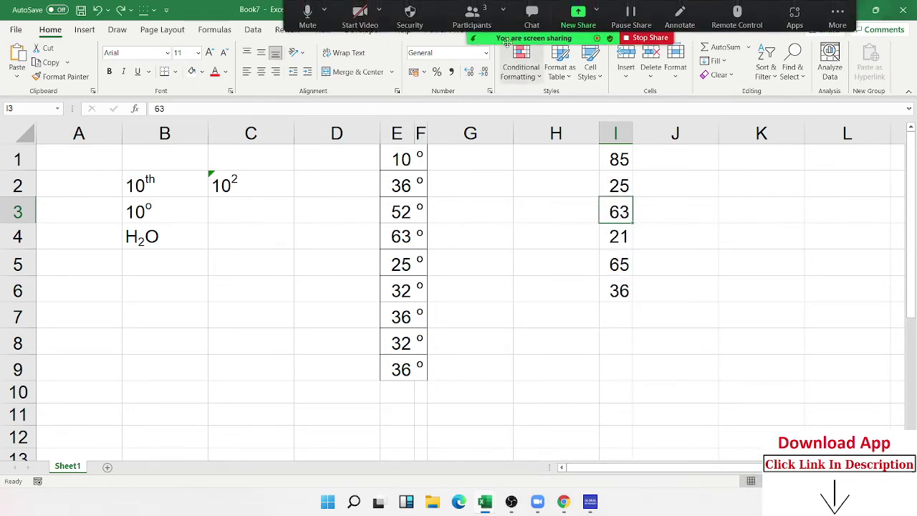
Draw an on-screen annotation mark over 85, then erase it
click(677, 18)
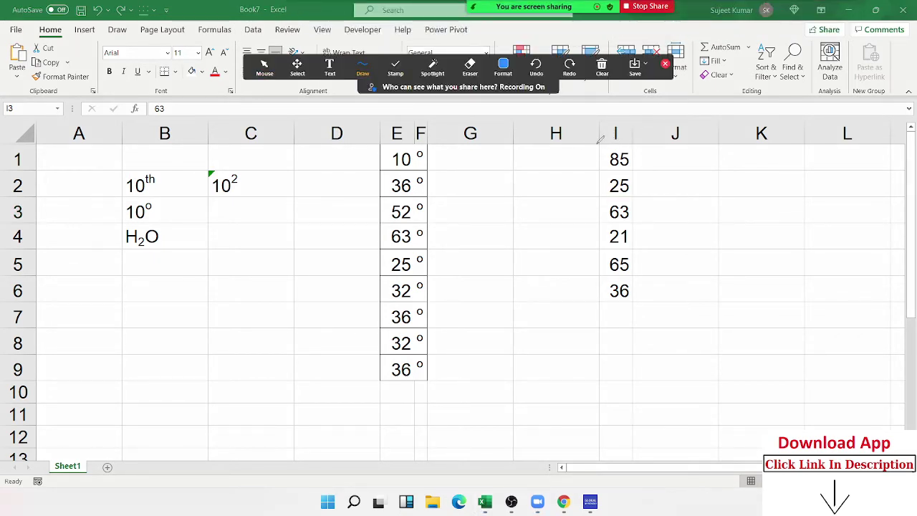
drag(599, 144, 631, 166)
click(602, 66)
click(635, 108)
click(665, 63)
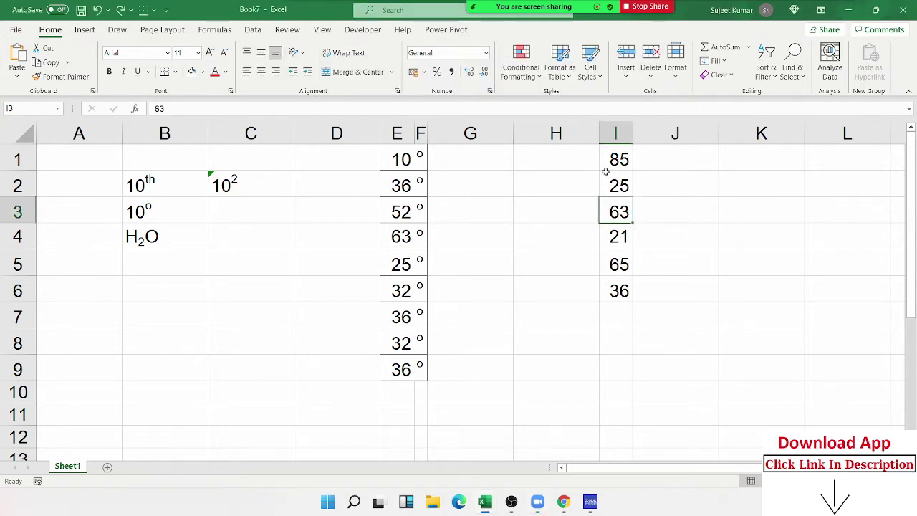
Give I3 thick red diagonal borders forming an X over 63
right_click(622, 211)
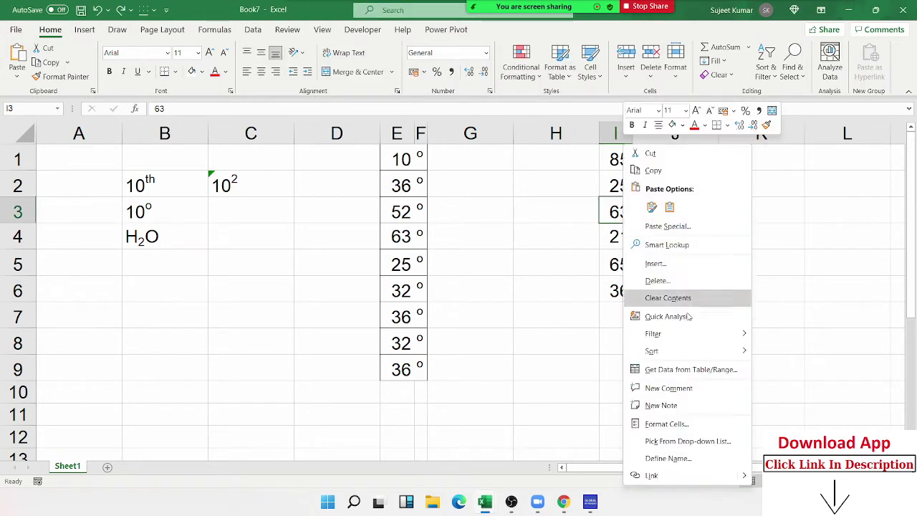
click(722, 425)
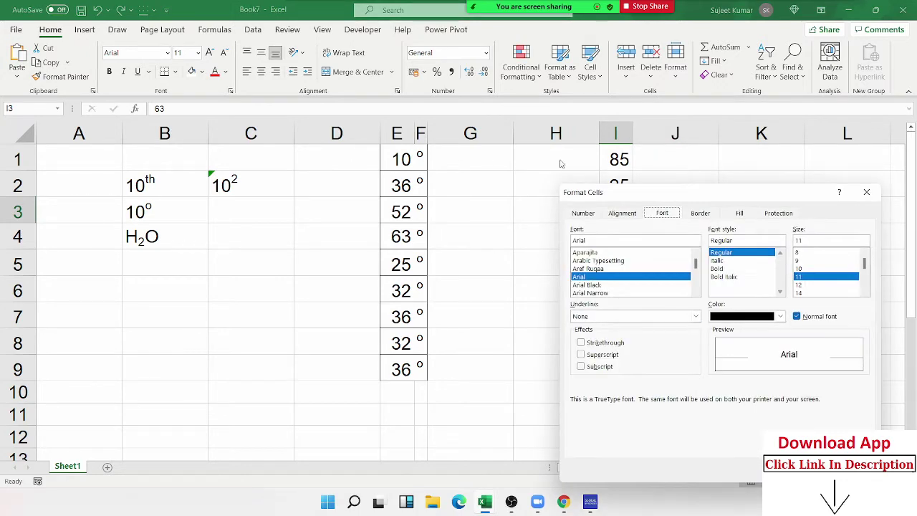
click(699, 214)
mouse_move(712, 196)
mouse_down()
mouse_move(403, 156)
mouse_move(220, 119)
mouse_up()
click(116, 266)
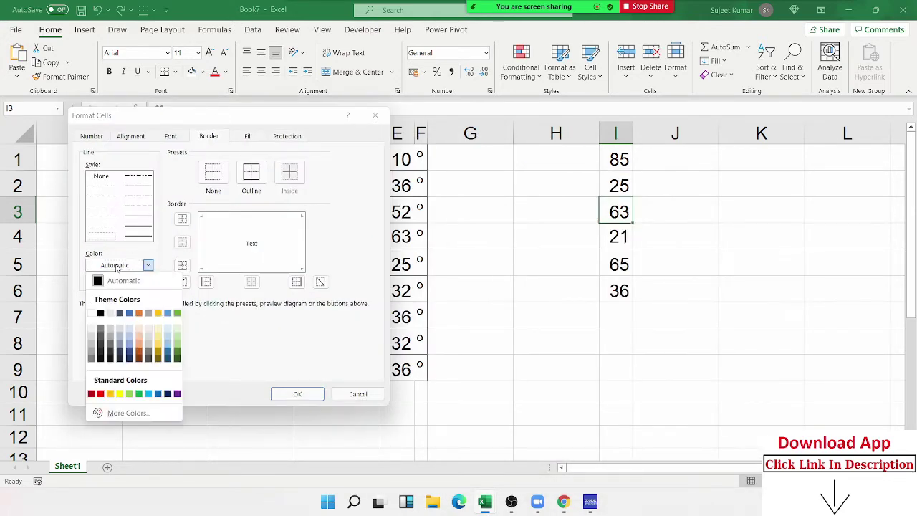
click(101, 394)
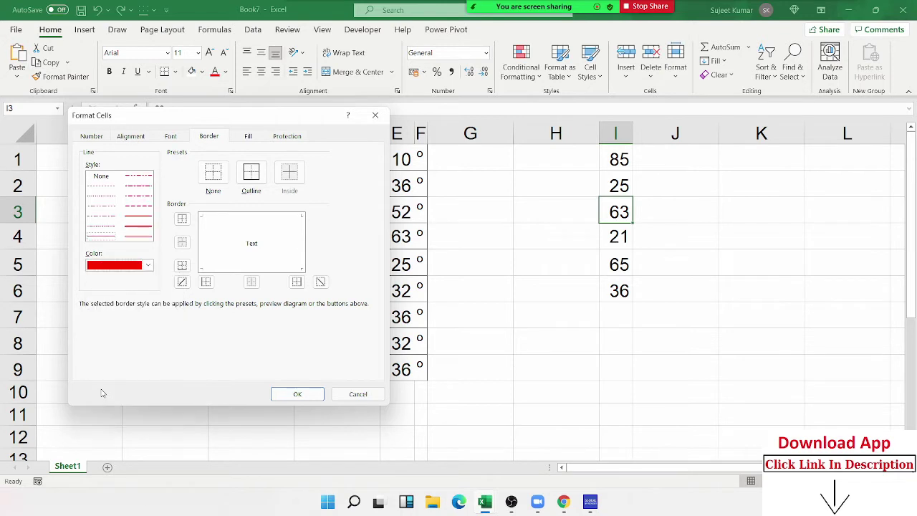
click(139, 226)
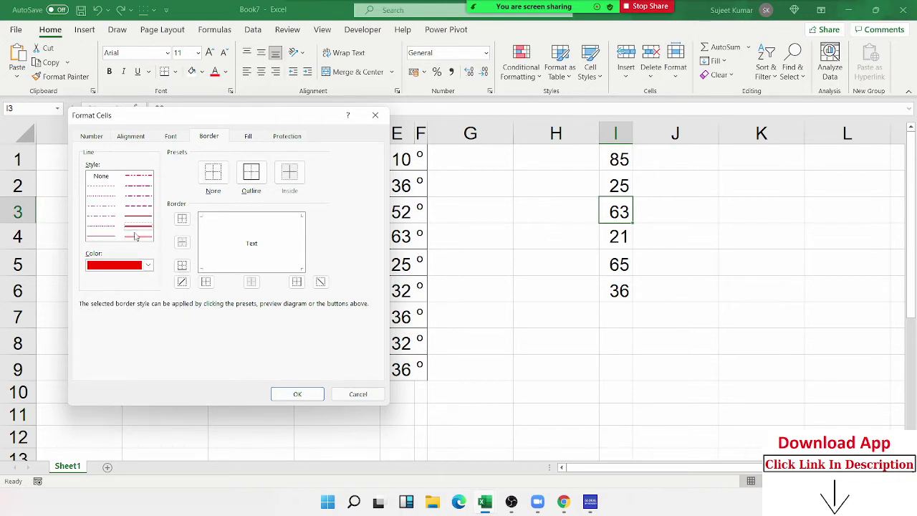
click(182, 283)
click(322, 283)
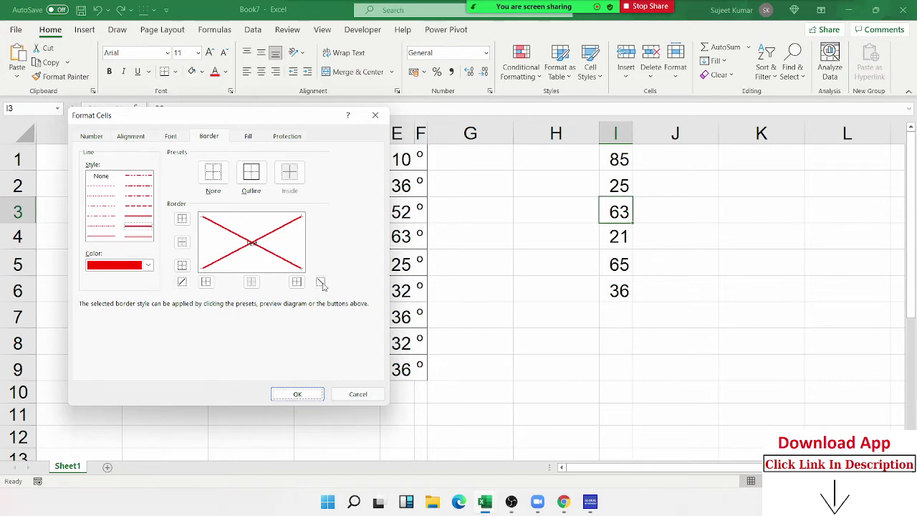
key(Return)
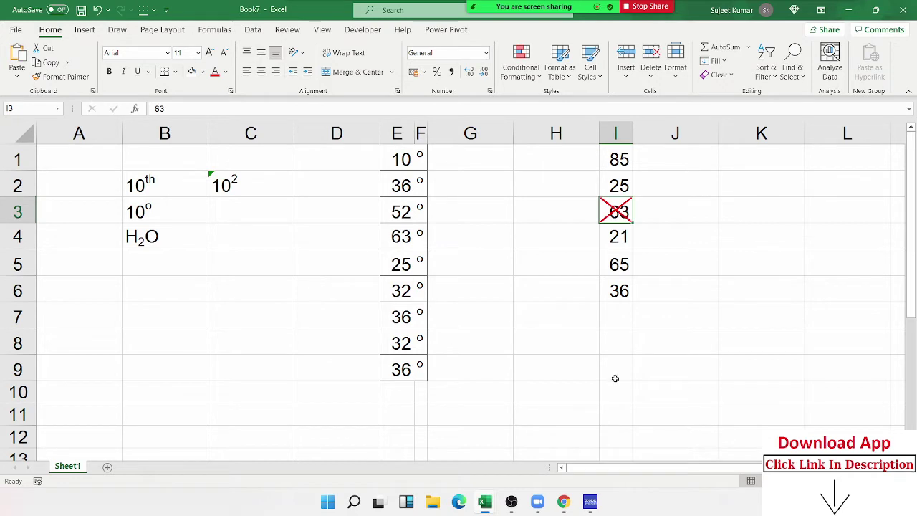
Repeat the red X border on 36 and 85 with F4
click(649, 309)
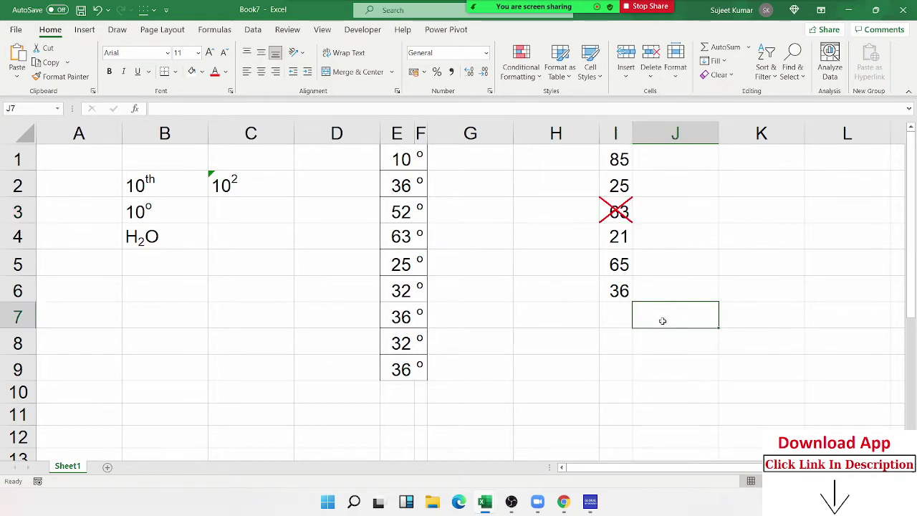
click(609, 291)
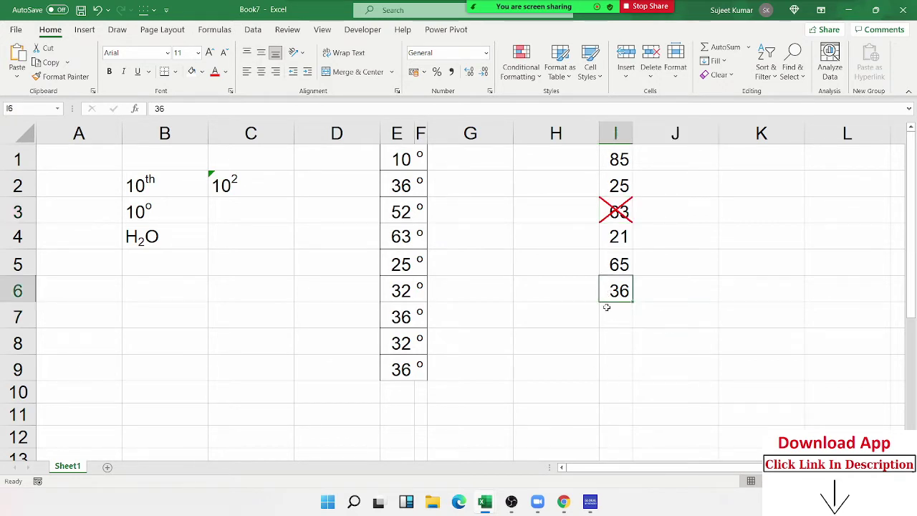
key(F4)
click(618, 161)
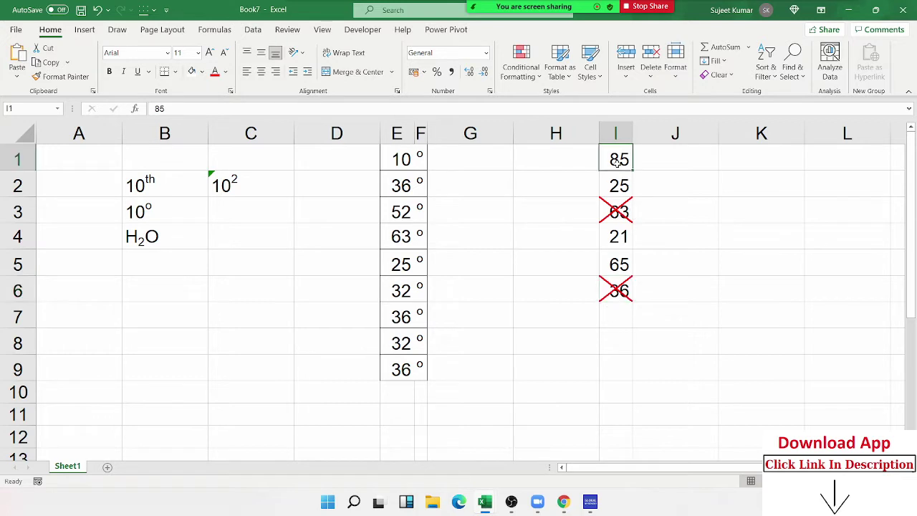
key(F4)
Mark 65 in I5 with thick light-green left and rising diagonal borders
right_click(613, 267)
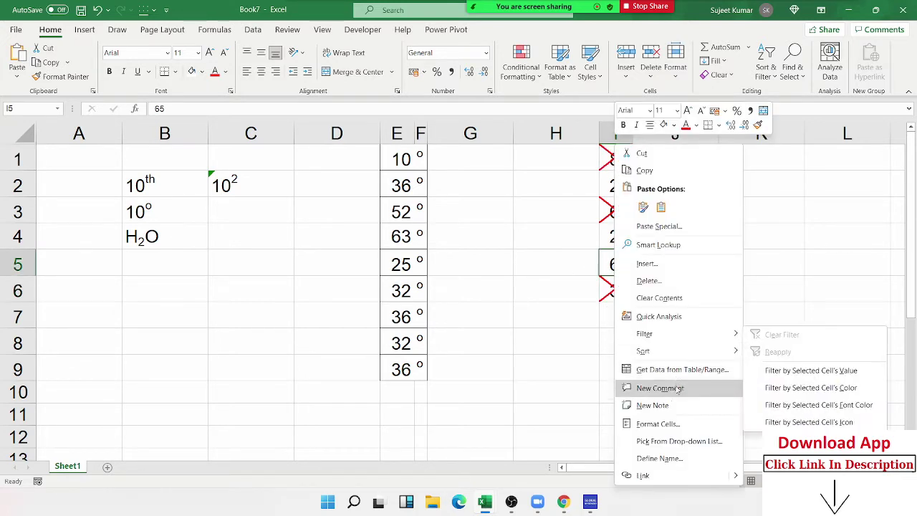
click(670, 424)
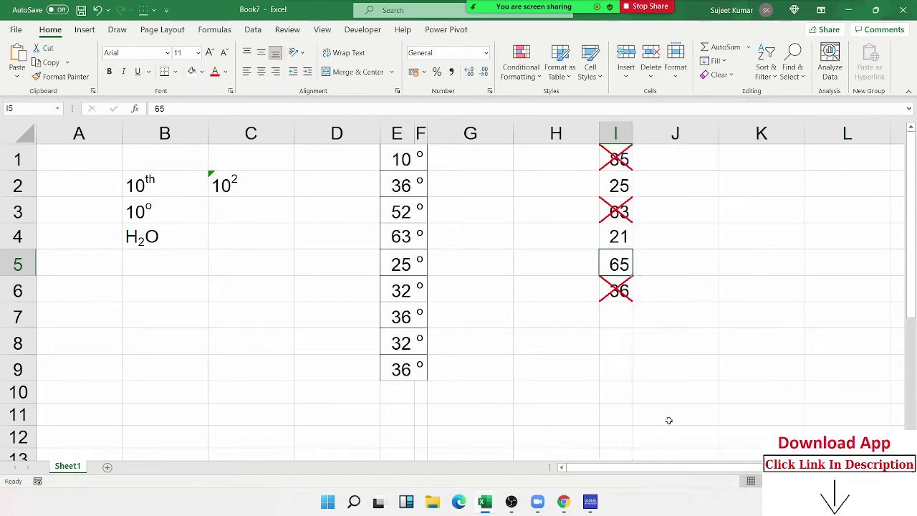
click(564, 343)
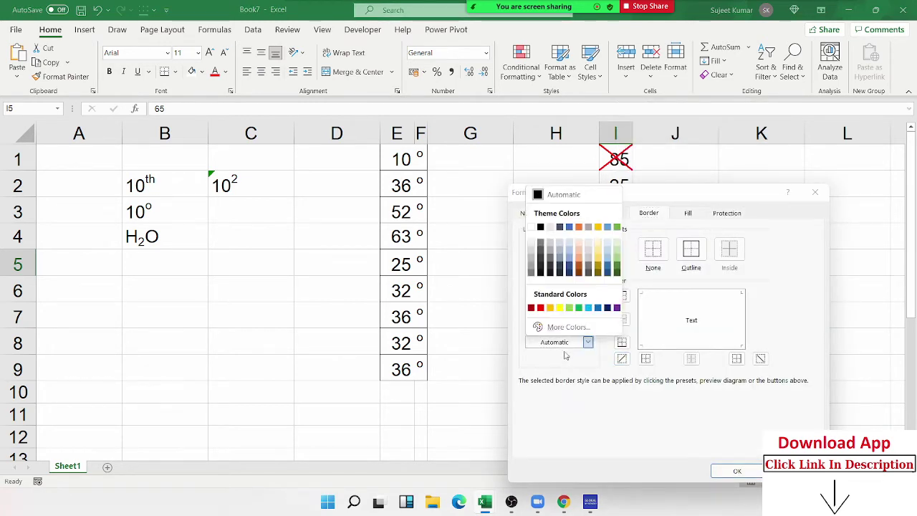
click(574, 307)
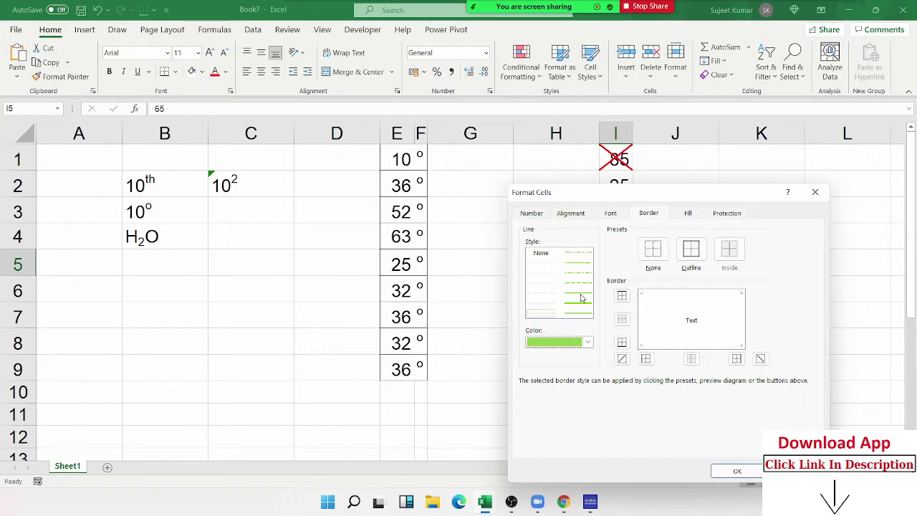
click(579, 304)
click(646, 358)
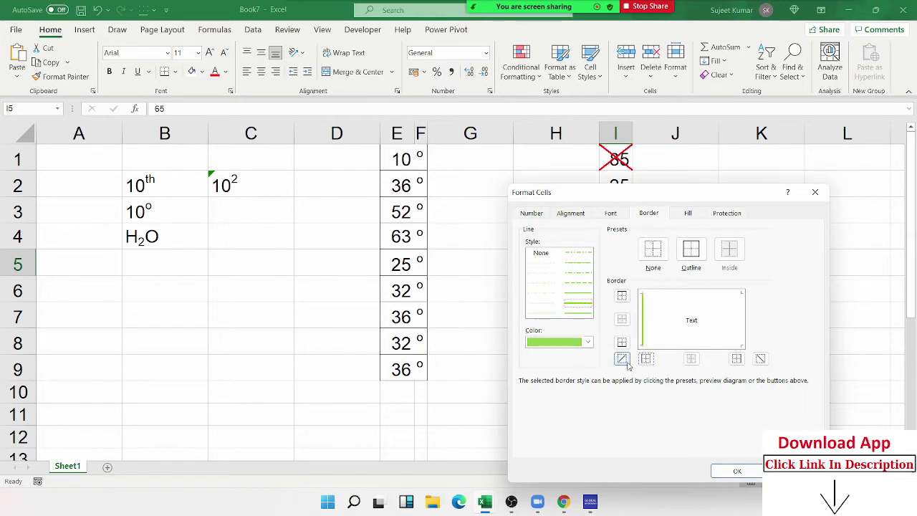
click(622, 359)
click(737, 471)
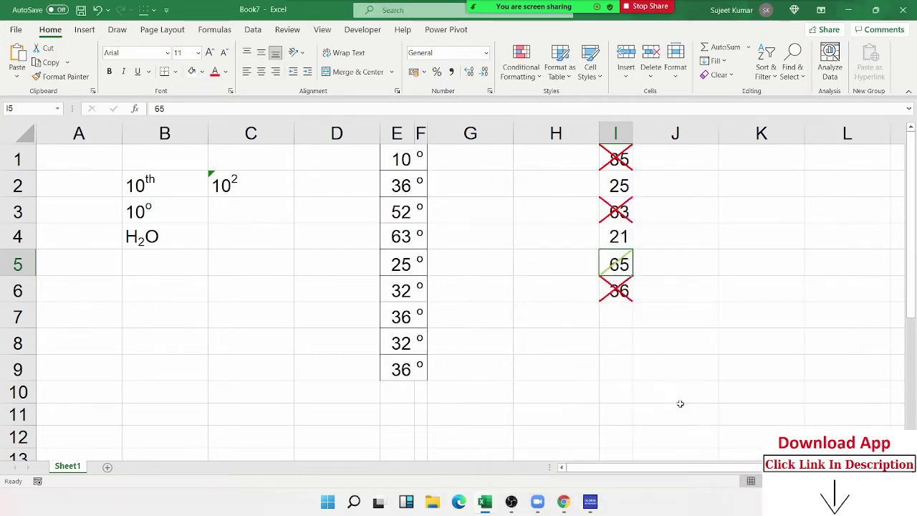
click(622, 398)
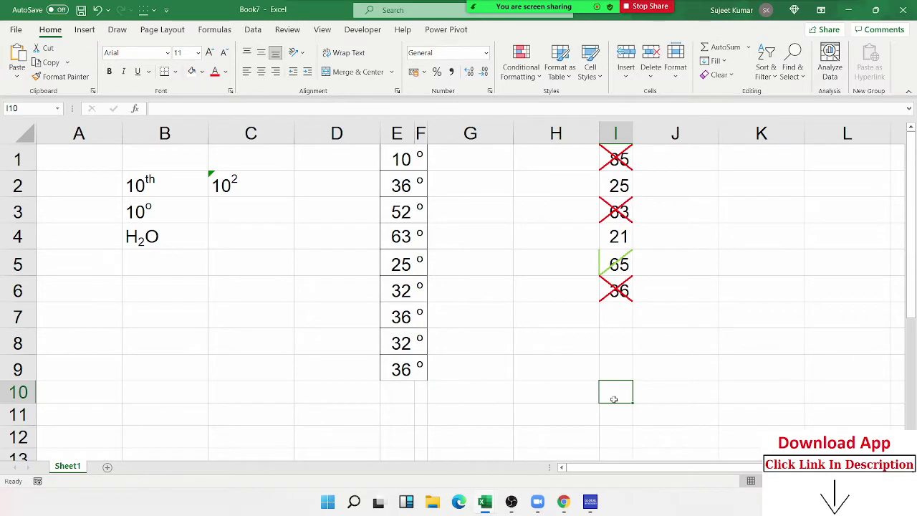
Give 25 in I2 the same green check borders
click(620, 187)
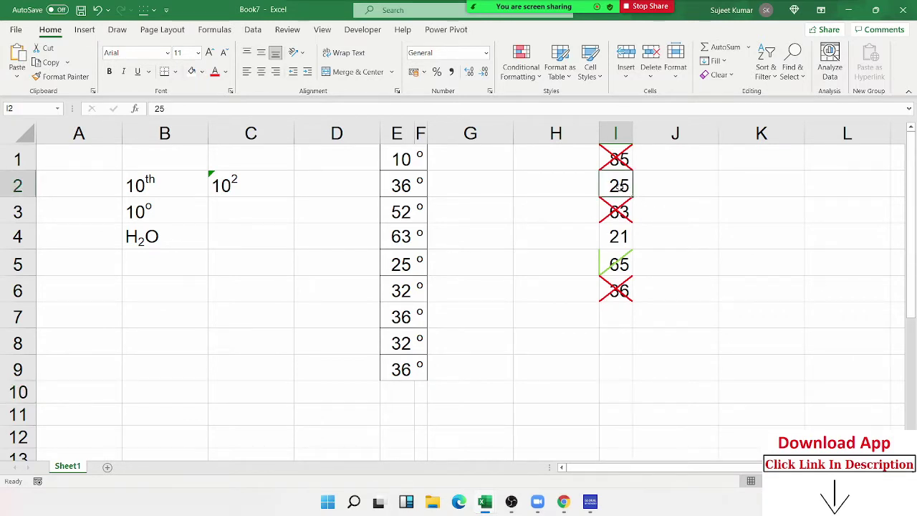
double_click(619, 199)
click(637, 260)
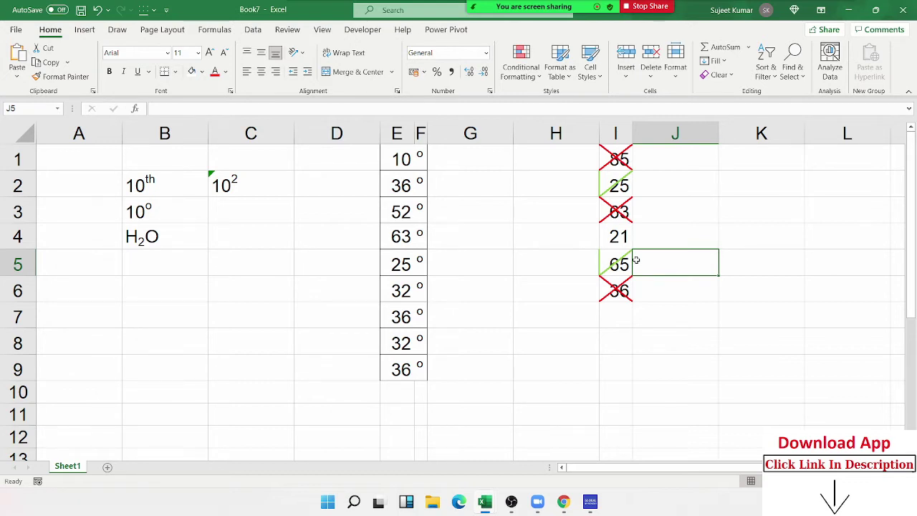
Enter O in J1 and P in J2, then select both cells
key(ctrl+Up)
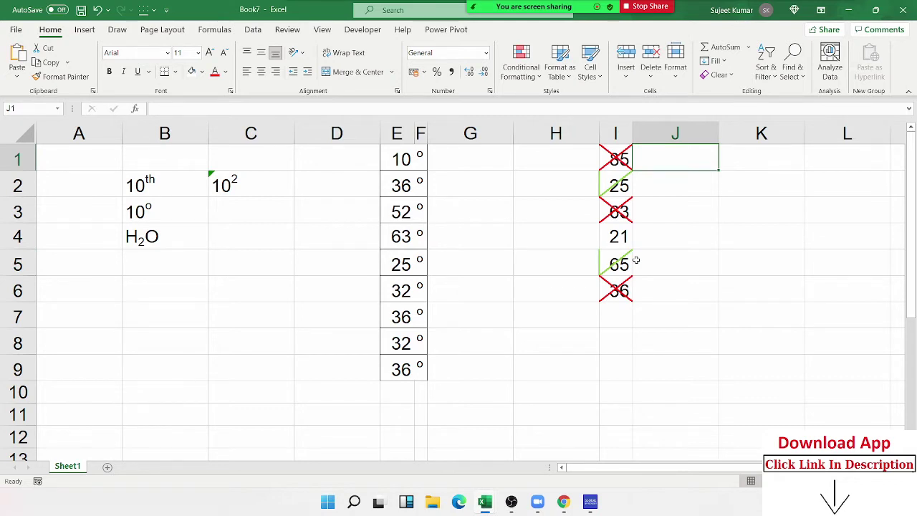
text(O)
key(Return)
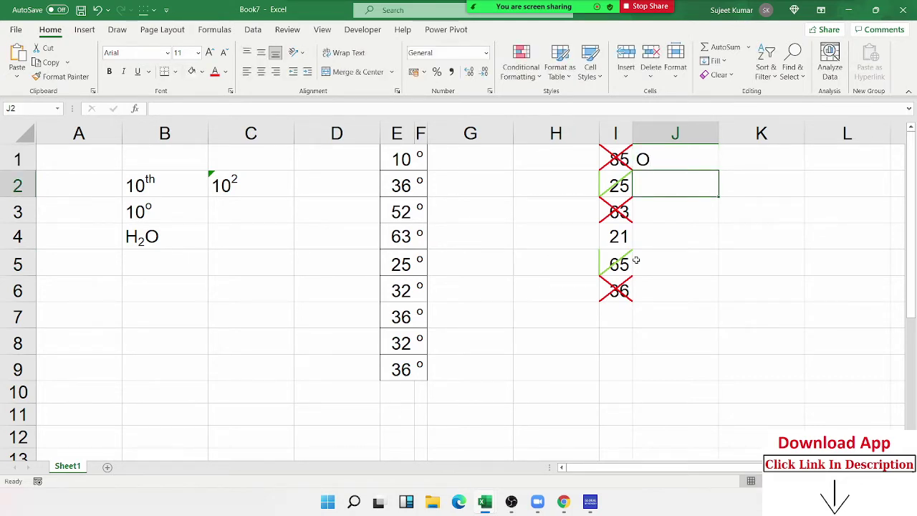
text(P)
key(Return)
key(Up)
key(shift+Up)
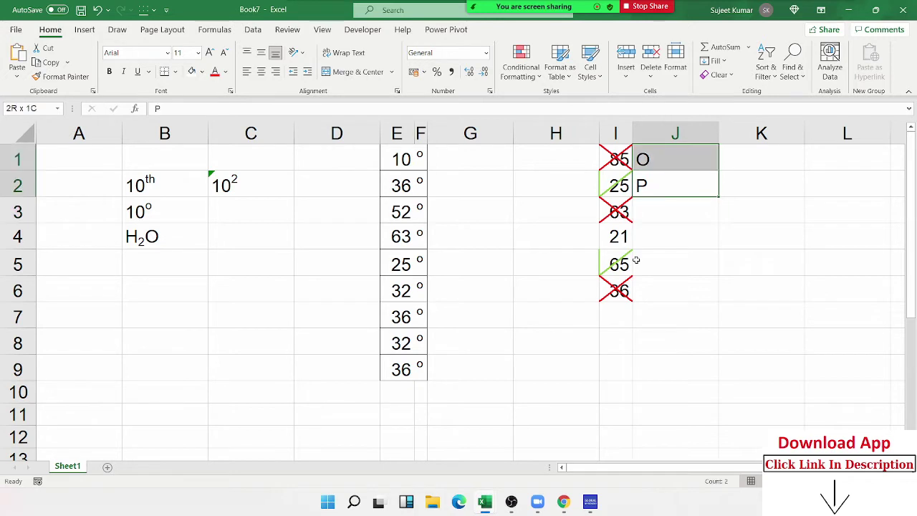
Set J1:J2 to the Wingdings 2 font, turning O and P into cross and tick
click(141, 53)
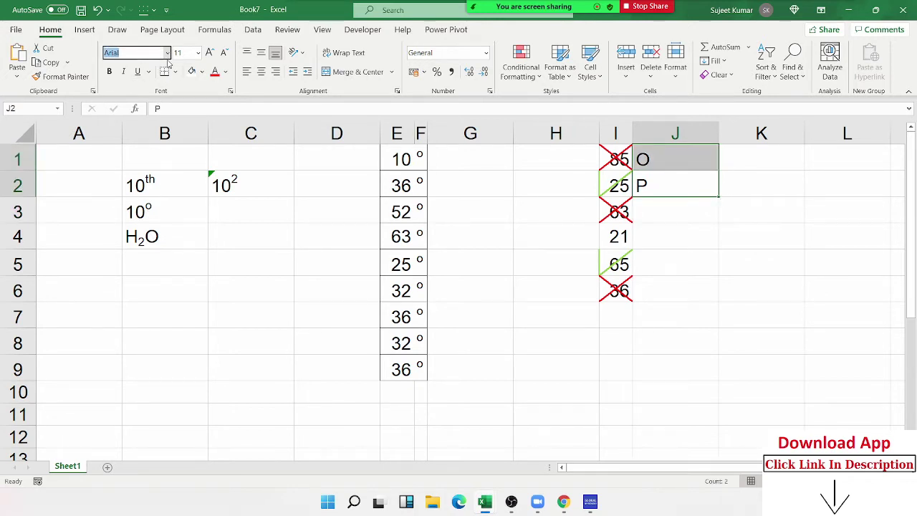
key(Escape)
double_click(166, 56)
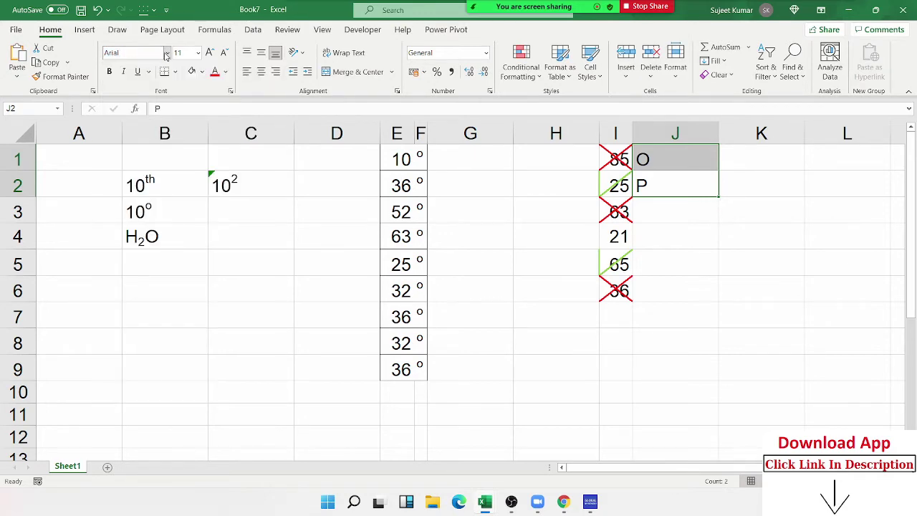
click(166, 56)
scroll(174, 308, down, 3)
scroll(174, 308, down, 5)
scroll(174, 317, down, 5)
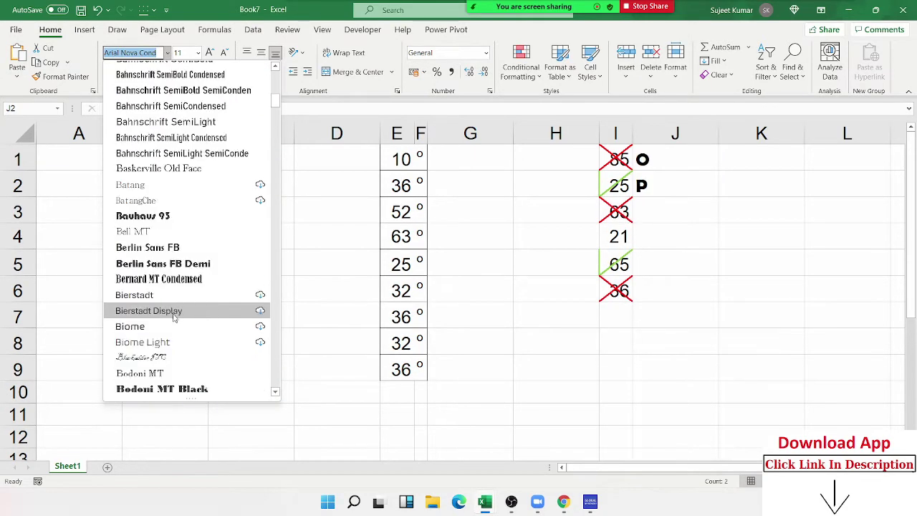
scroll(174, 317, down, 4)
scroll(174, 319, down, 5)
scroll(174, 322, down, 4)
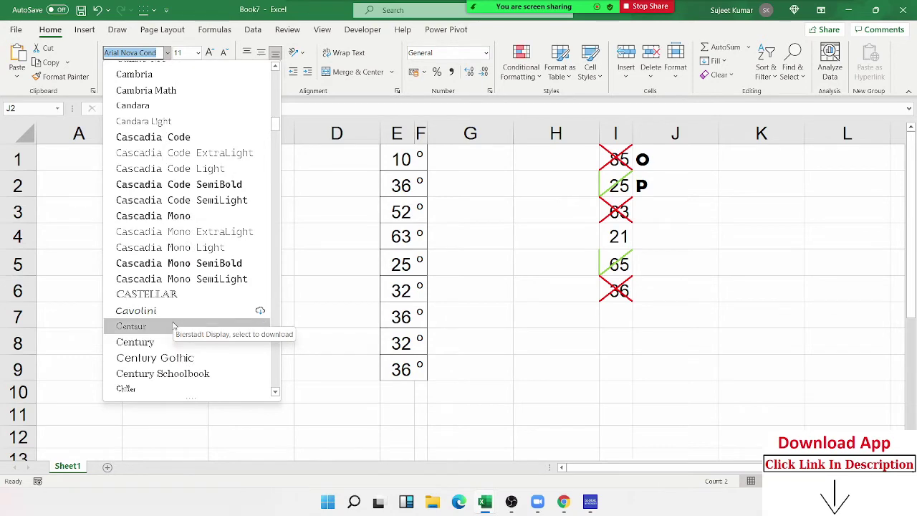
scroll(174, 326, down, 8)
scroll(176, 331, down, 2)
scroll(177, 335, down, 7)
scroll(182, 340, down, 3)
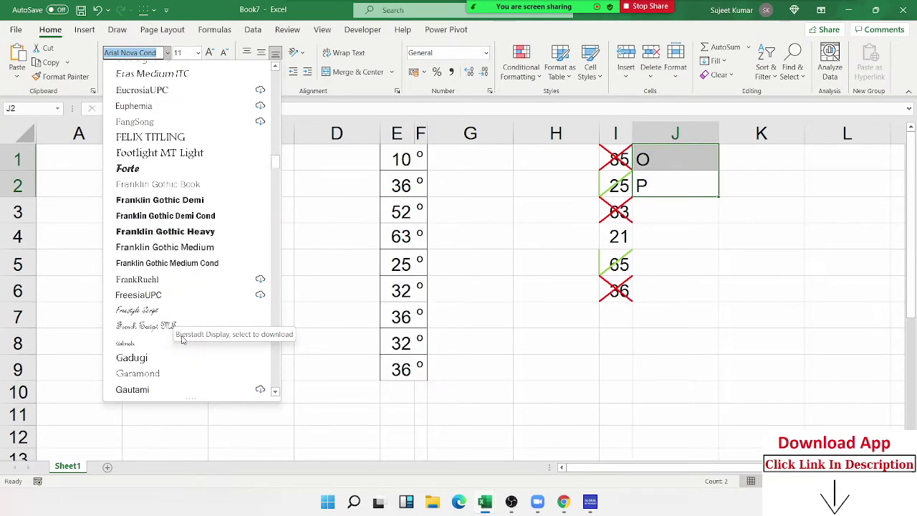
scroll(182, 340, down, 5)
scroll(183, 339, down, 4)
scroll(189, 338, down, 5)
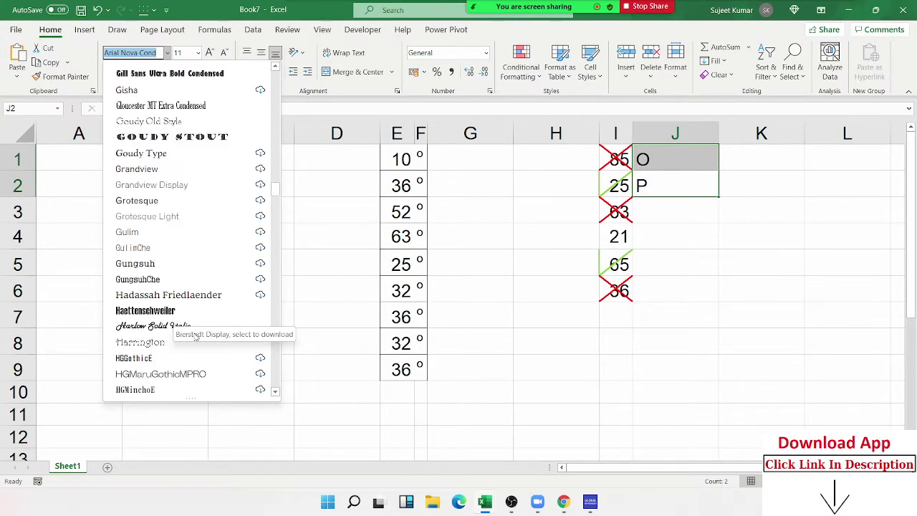
scroll(193, 335, down, 4)
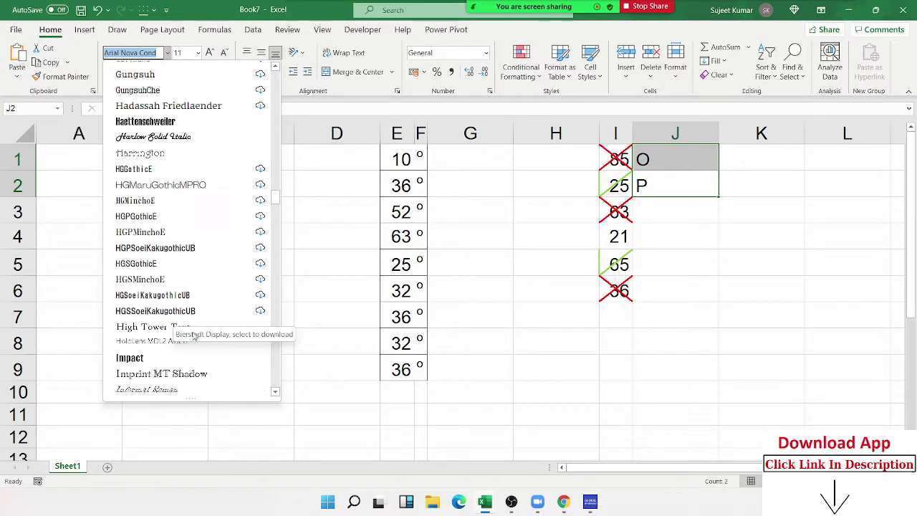
scroll(193, 335, down, 7)
drag(276, 221, 276, 369)
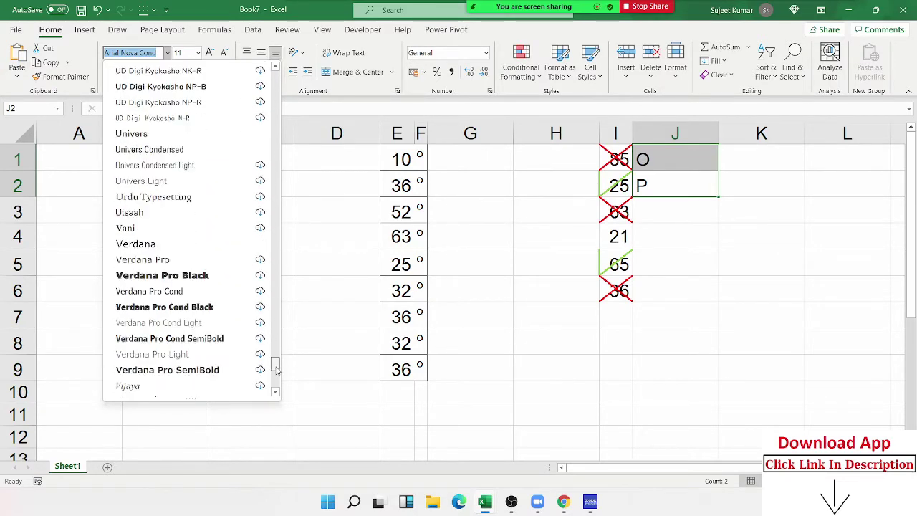
scroll(189, 237, up, 3)
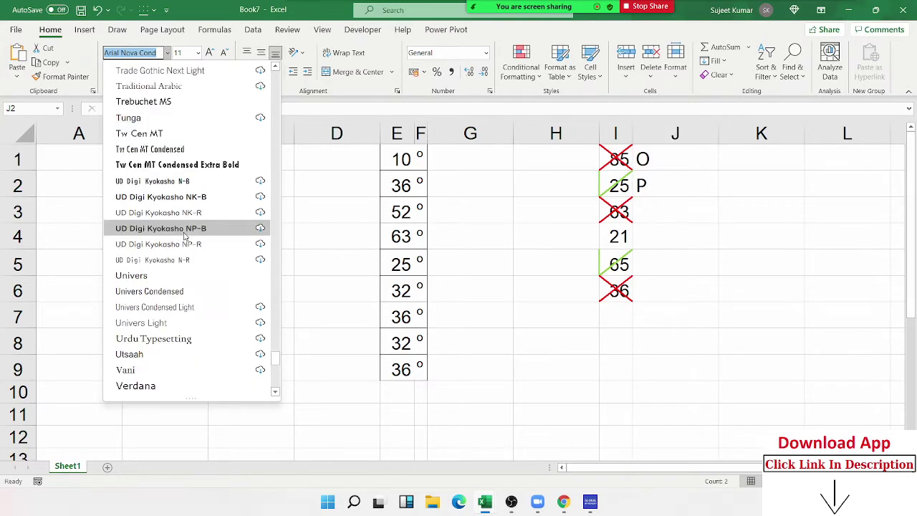
scroll(165, 310, down, 2)
scroll(166, 310, down, 3)
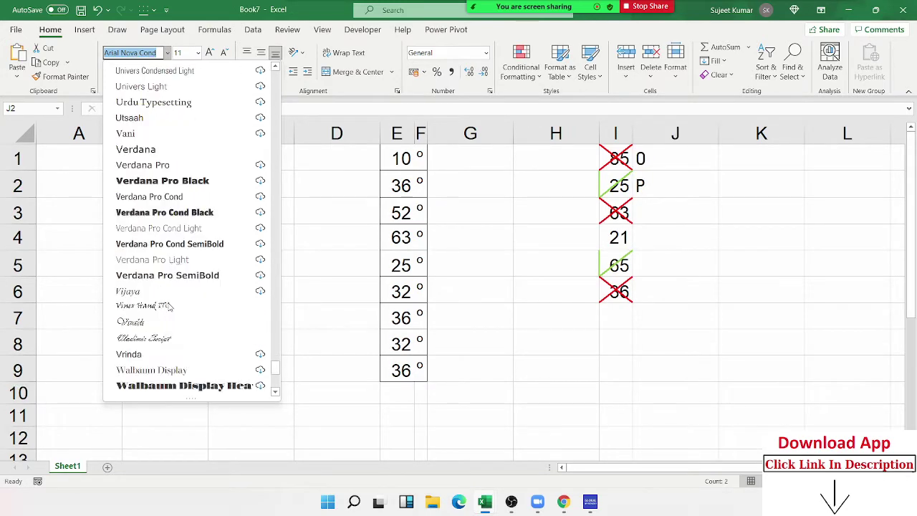
scroll(169, 308, down, 4)
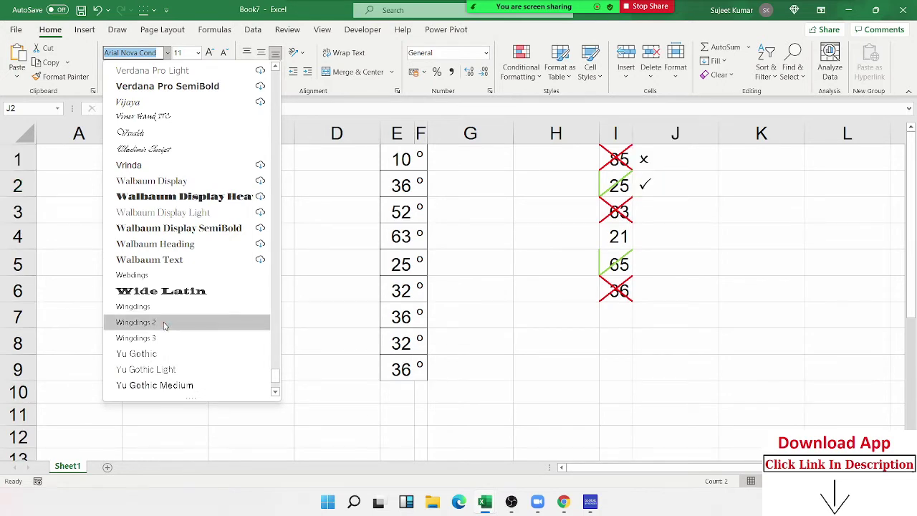
click(164, 324)
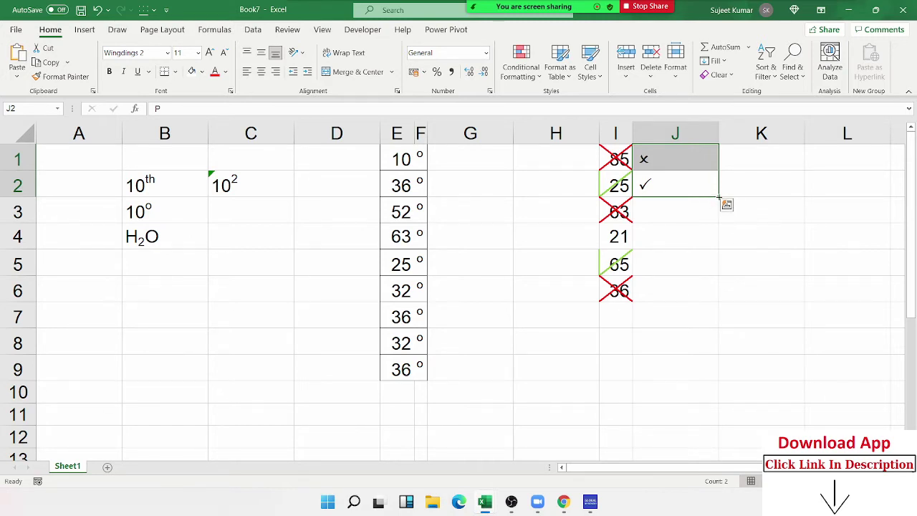
Fill J3:J6 with the cross-and-tick pattern and check each mark's letter
drag(720, 196, 715, 291)
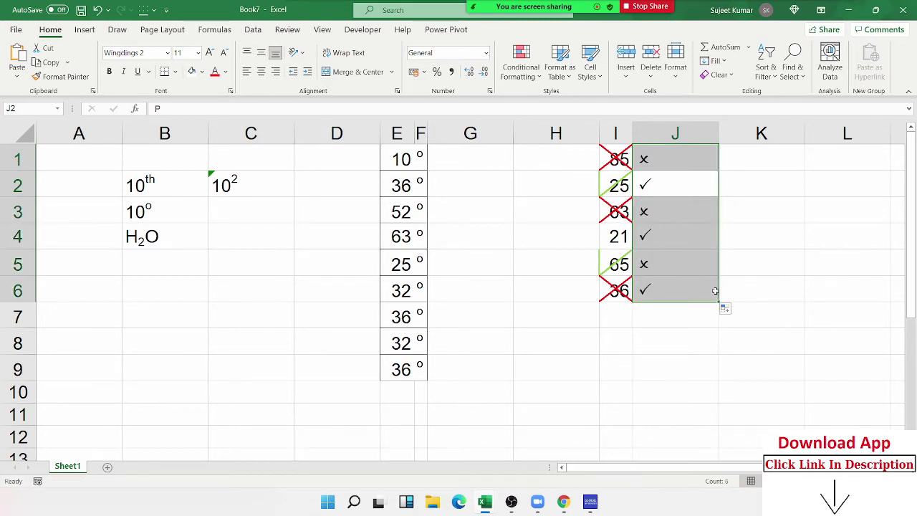
click(649, 193)
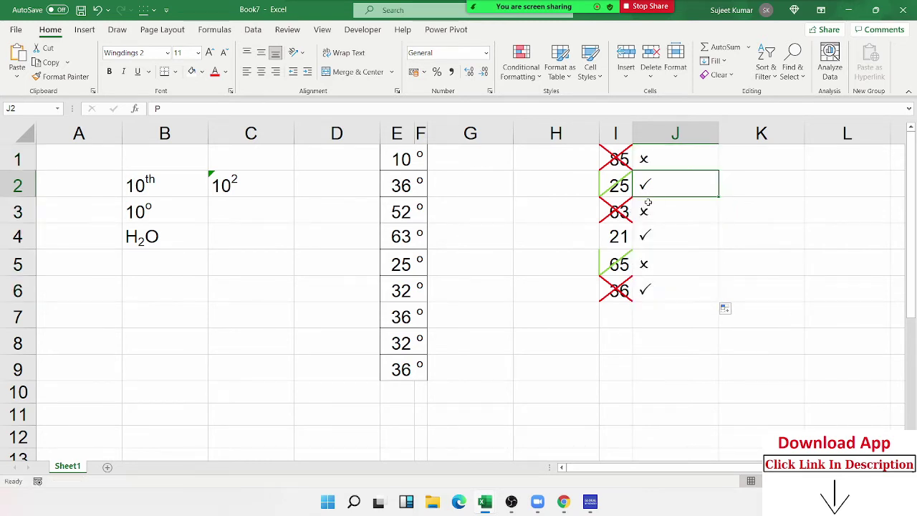
click(649, 210)
double_click(662, 161)
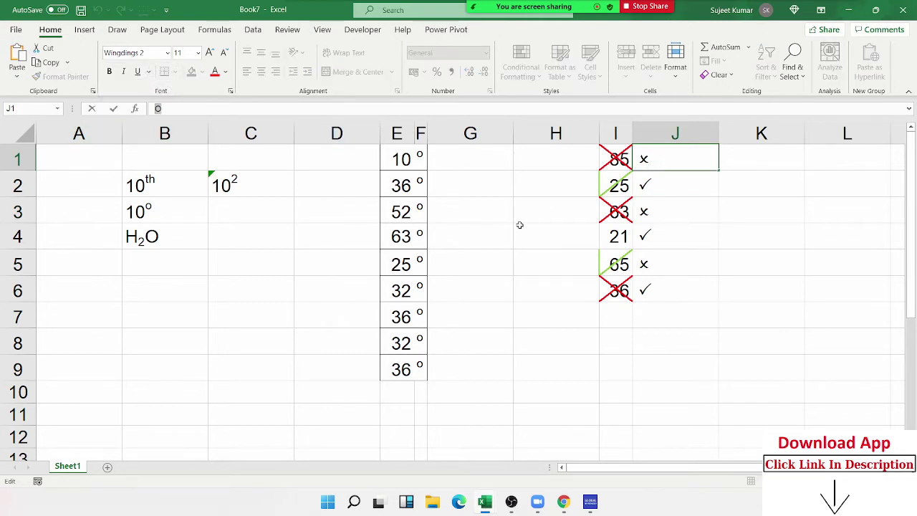
click(651, 192)
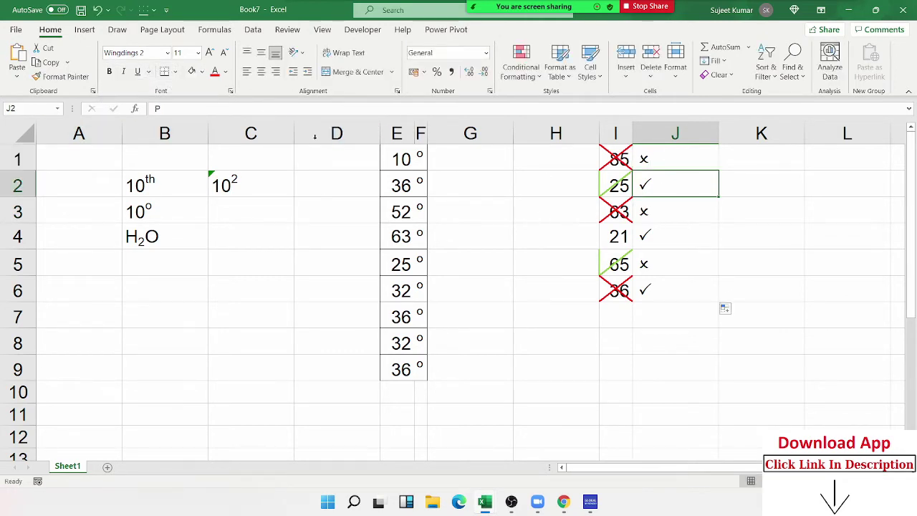
double_click(157, 108)
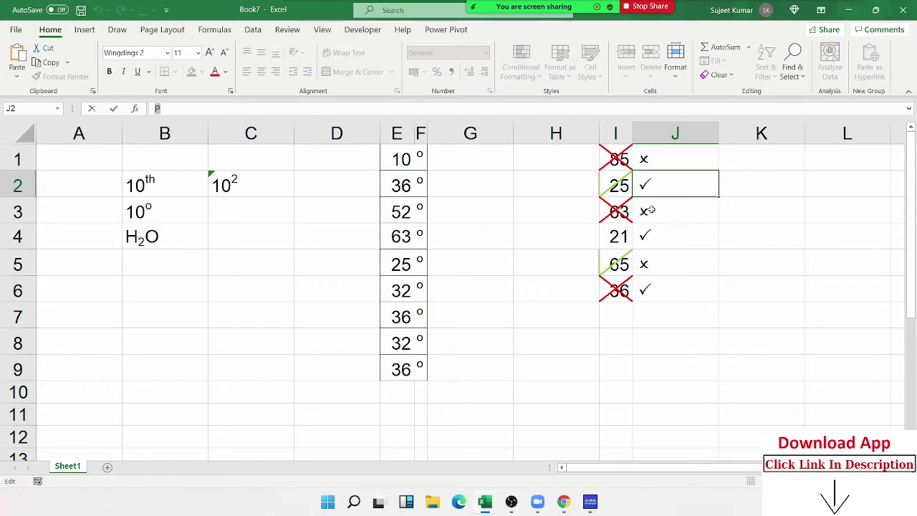
key(Escape)
click(651, 233)
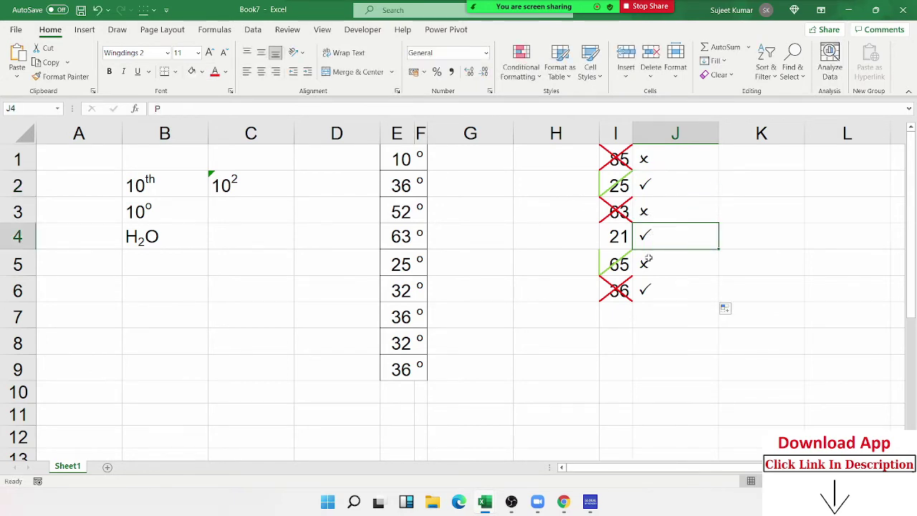
click(647, 260)
click(647, 285)
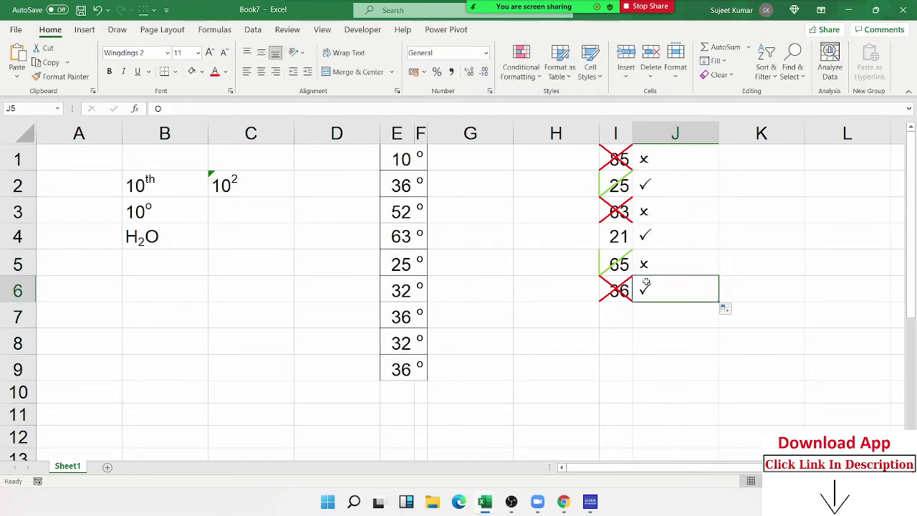
Change J6 to a cross (O) and J5 to a tick (P)
text(O)
click(647, 266)
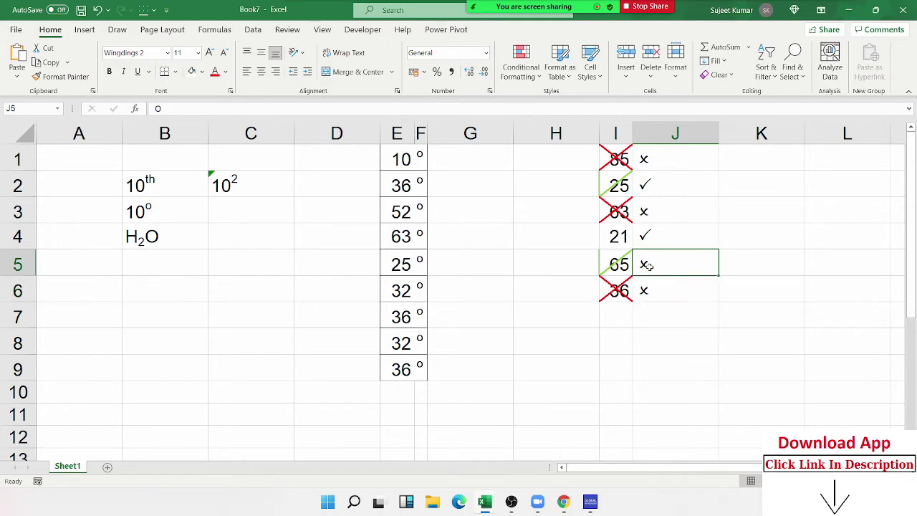
text(P)
click(561, 344)
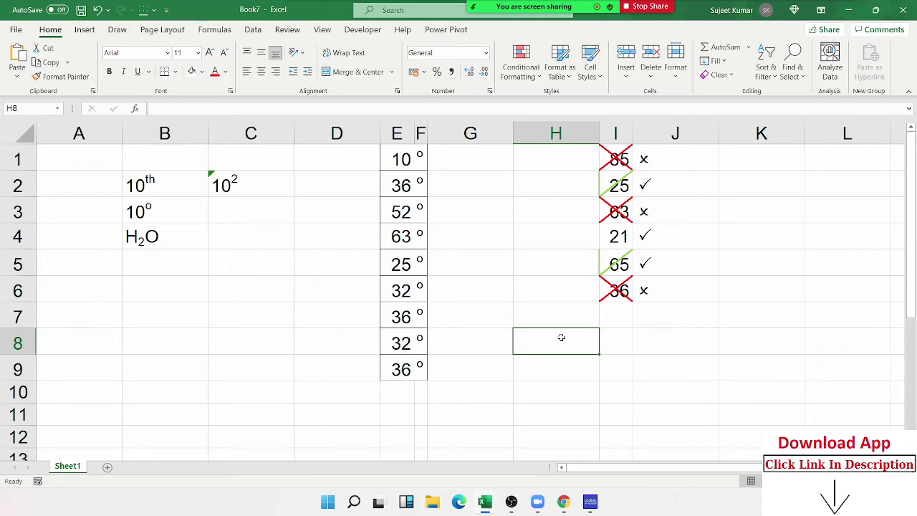
Filter column J to hide the P ticks, then reinclude P so all rows show
click(708, 159)
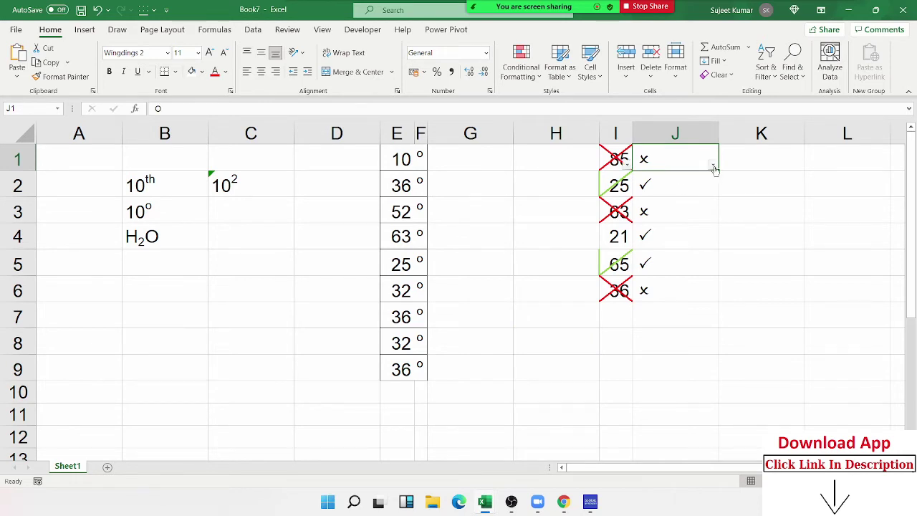
click(712, 165)
click(593, 326)
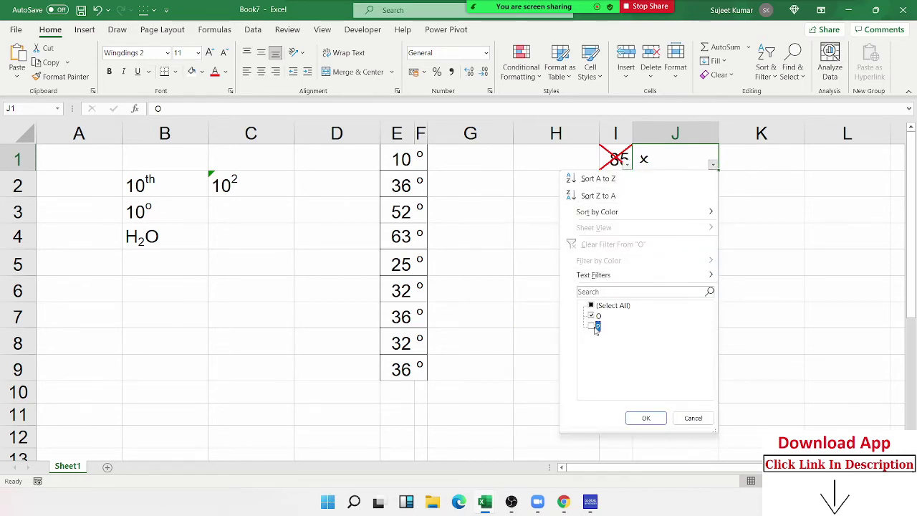
click(646, 419)
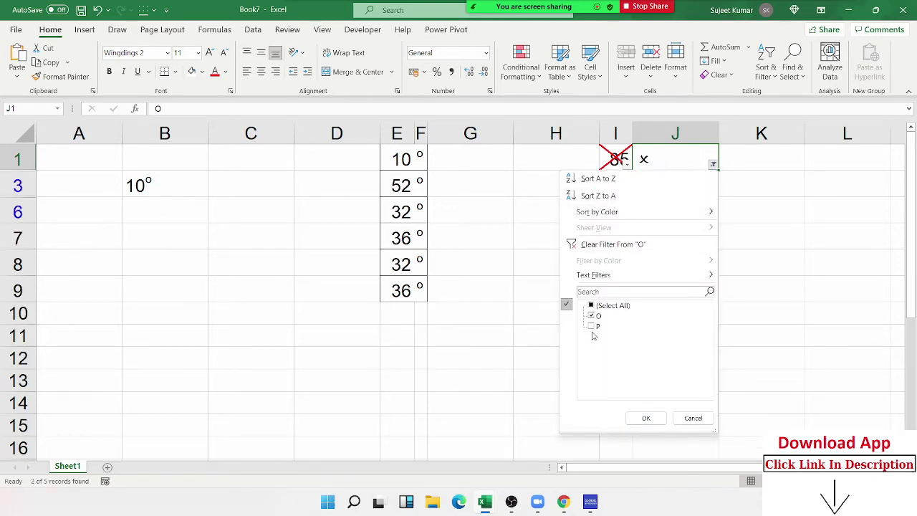
click(591, 326)
click(646, 421)
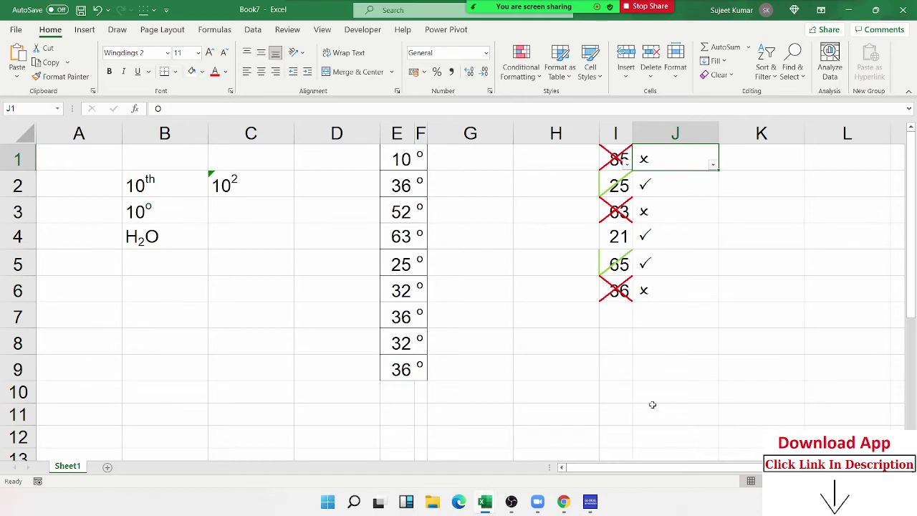
key(Right)
key(Down)
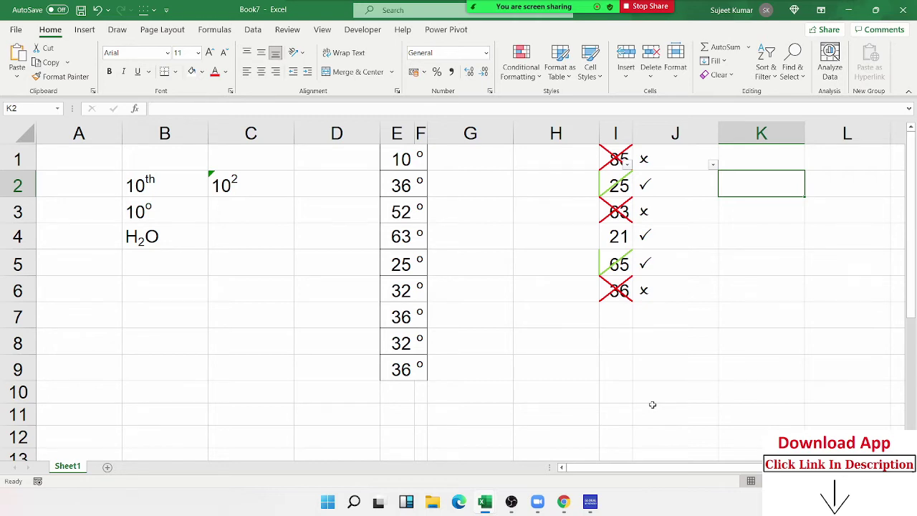
Enter the letter J in L3 and set its font to Calibri Light
key(Right)
key(Right)
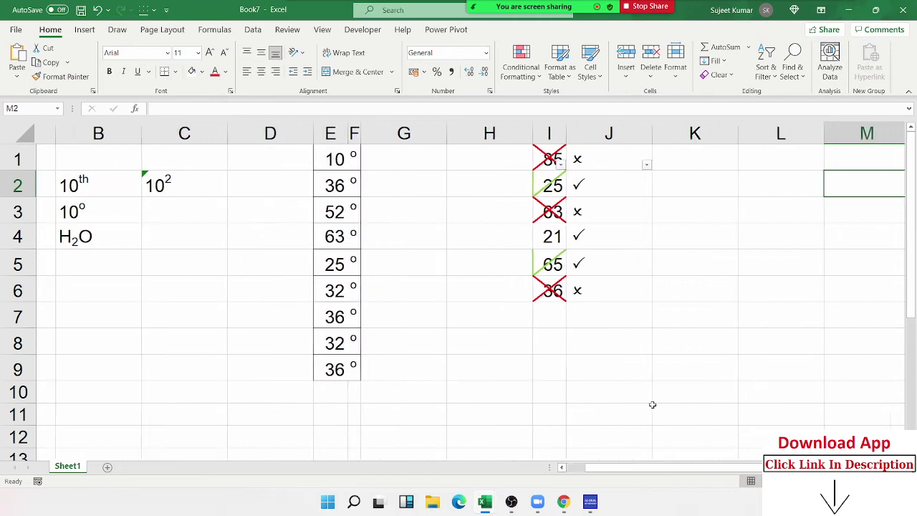
key(Right)
key(Down)
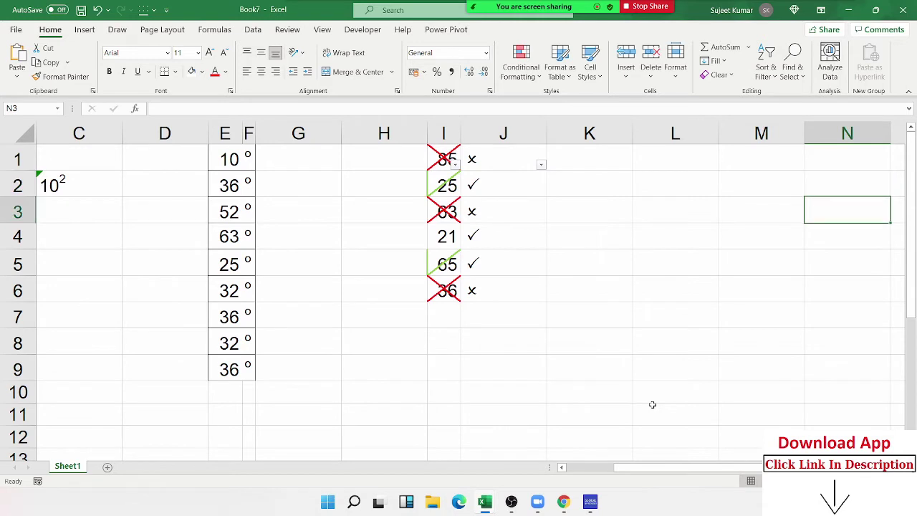
key(Left)
key(Left)
key(Left)
key(Right)
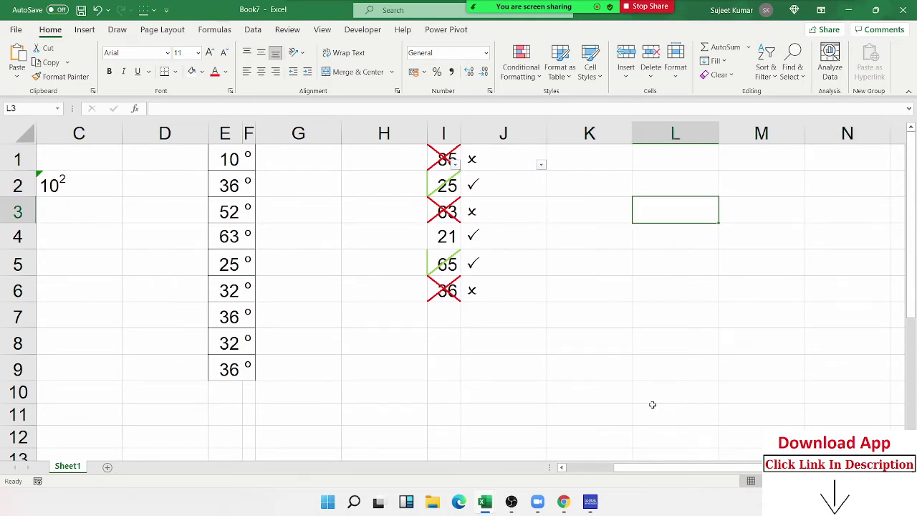
text(J)
key(Return)
key(Up)
click(128, 53)
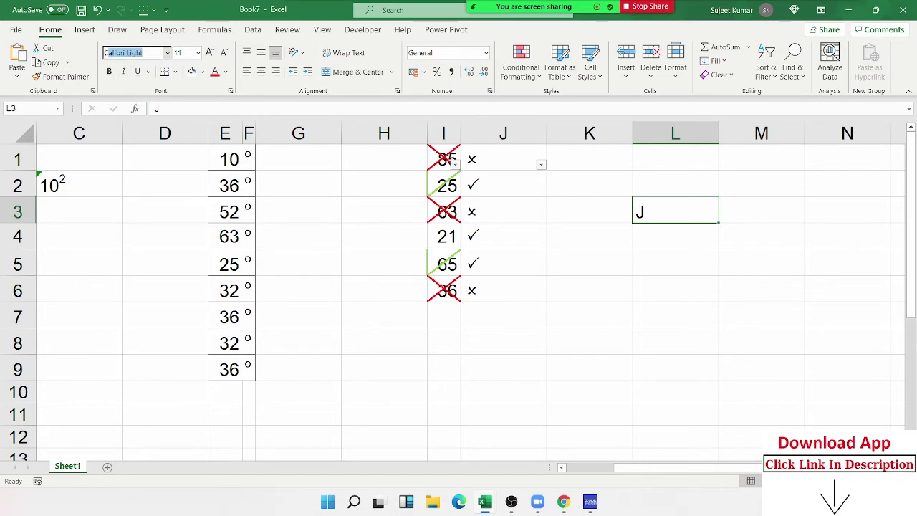
key(Return)
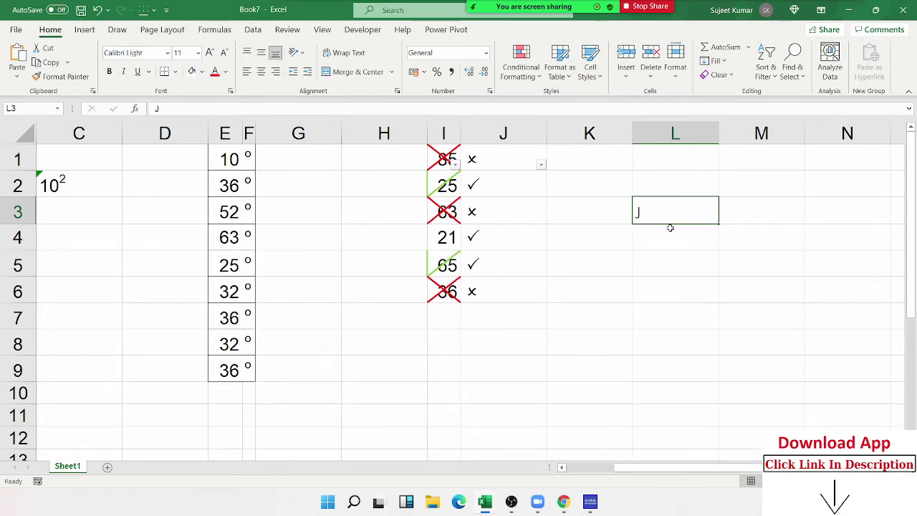
Rotate L3's text orientation to -45 degrees in Format Cells so the J becomes a tick
click(490, 91)
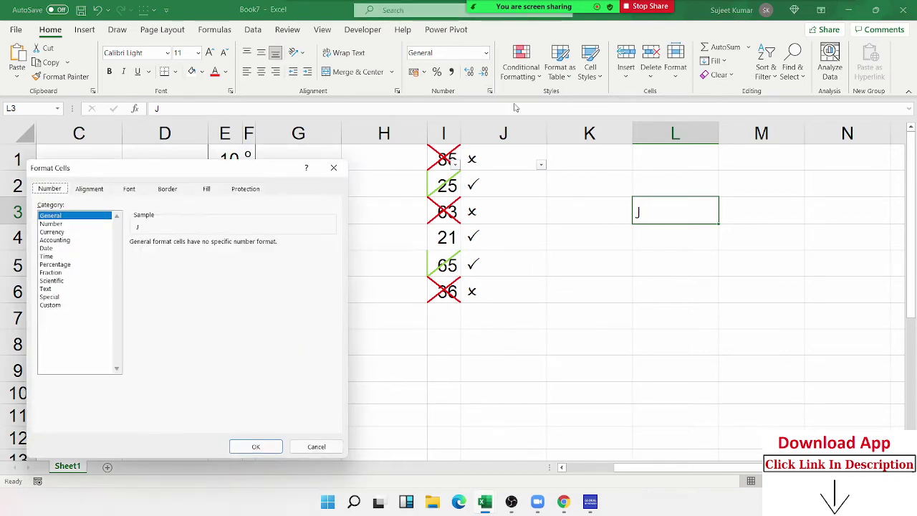
drag(251, 166, 291, 138)
click(143, 160)
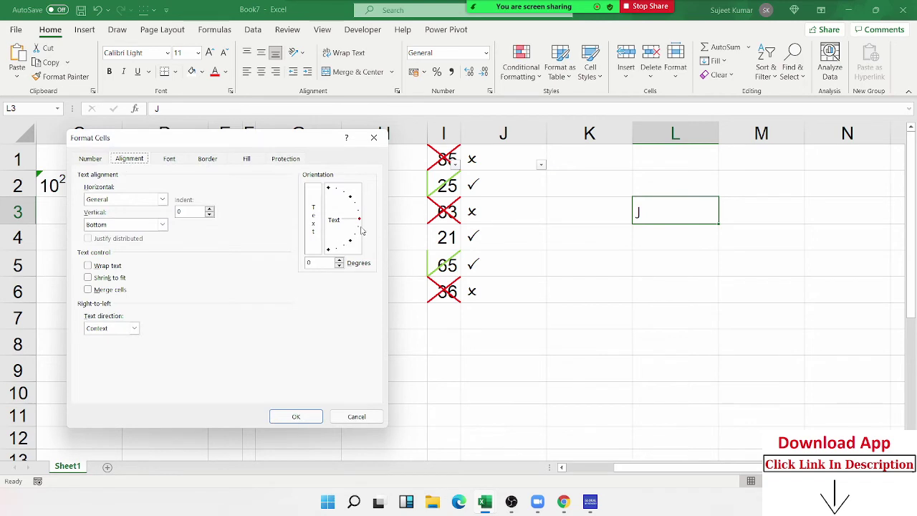
drag(361, 230, 358, 254)
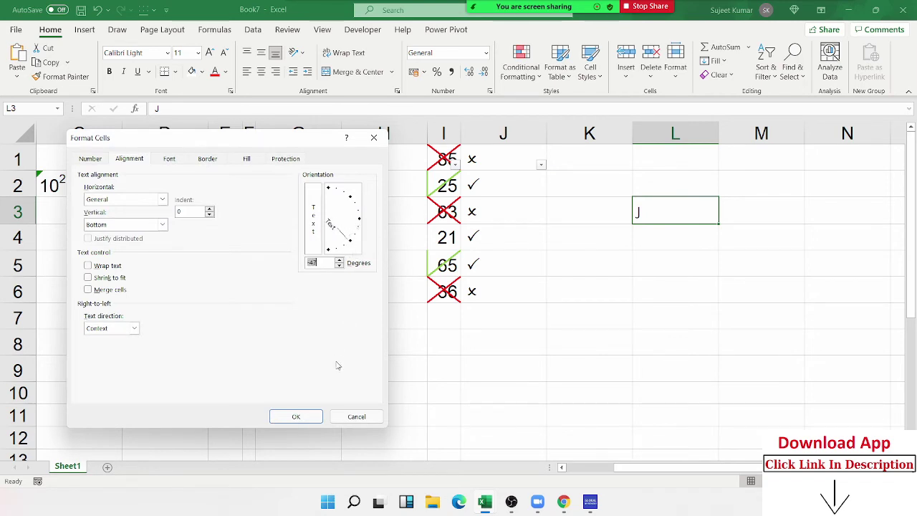
click(295, 417)
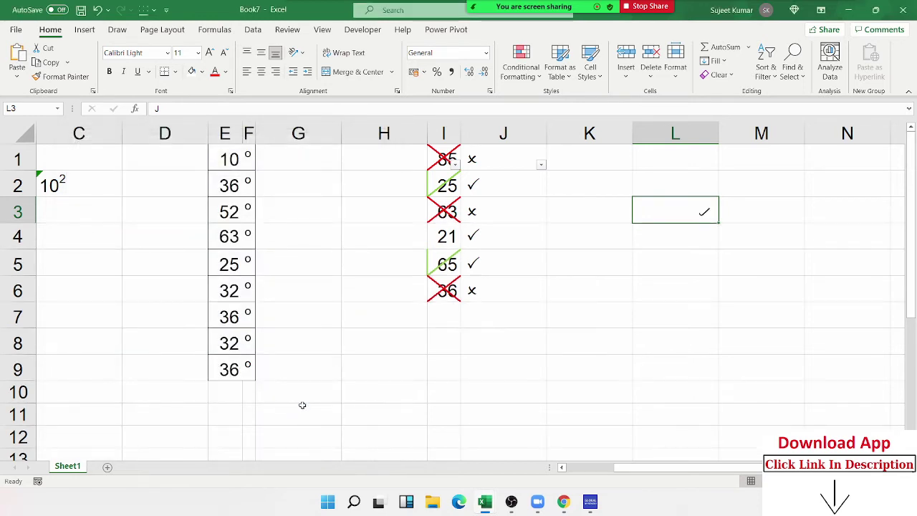
Enter an X in L4 and right-align it beneath the angled-J tick in L3
click(708, 240)
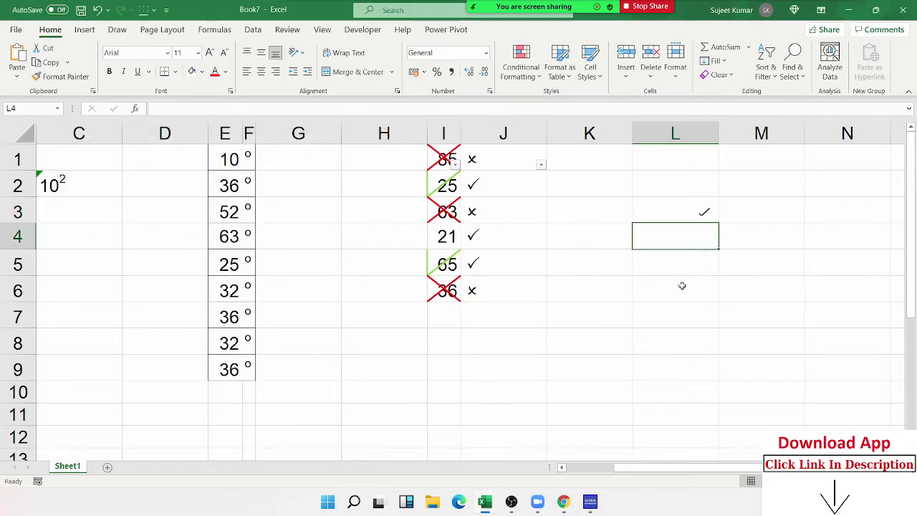
text(X)
key(Return)
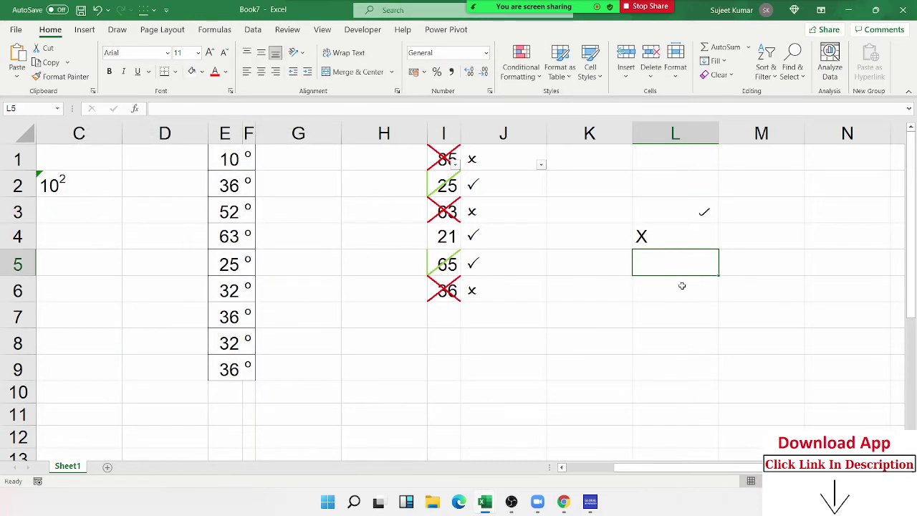
key(Up)
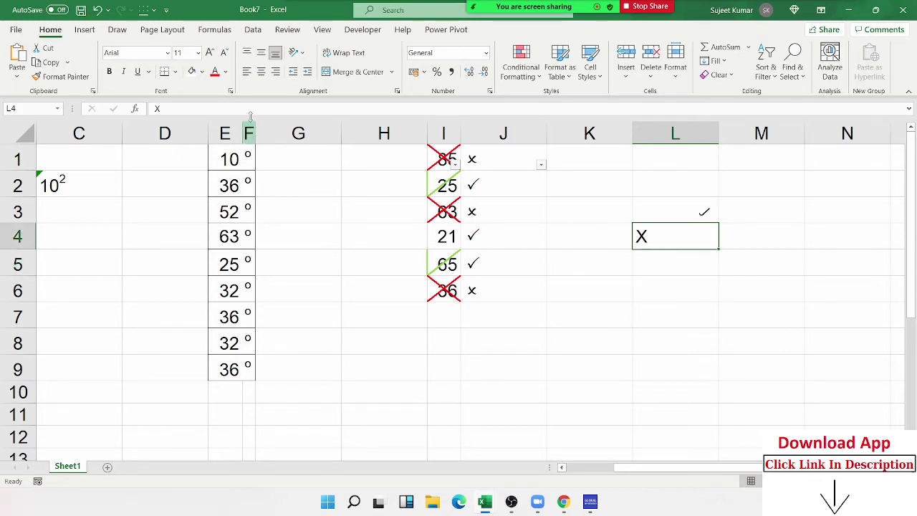
click(275, 72)
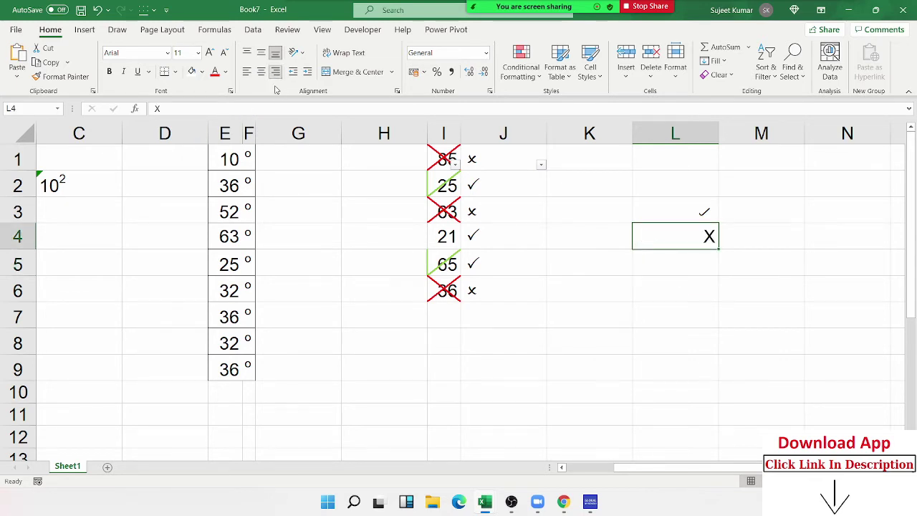
click(706, 324)
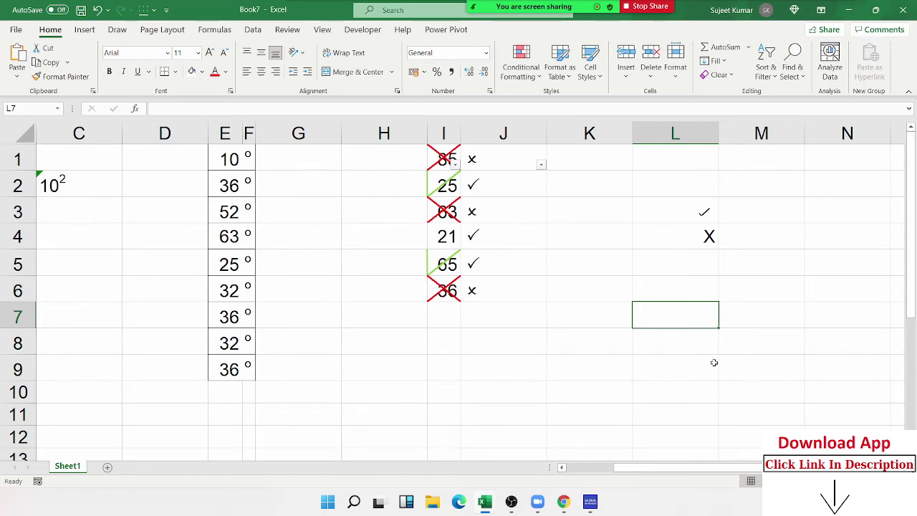
click(687, 212)
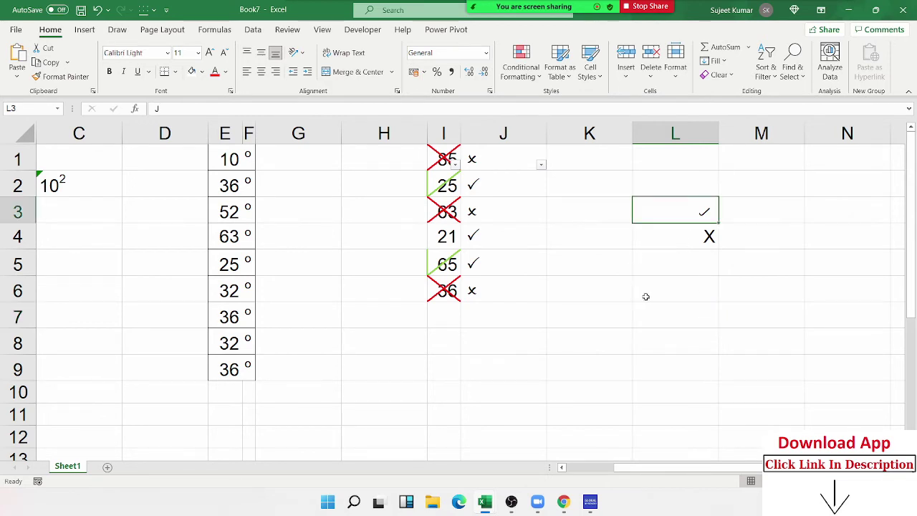
Inspect the angled-J tick mark in cell L3 on Sheet1
click(646, 295)
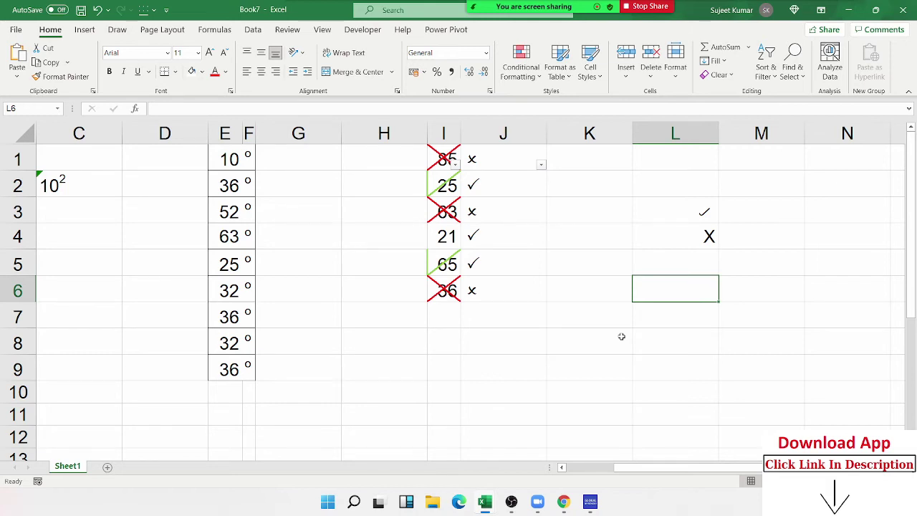
click(705, 213)
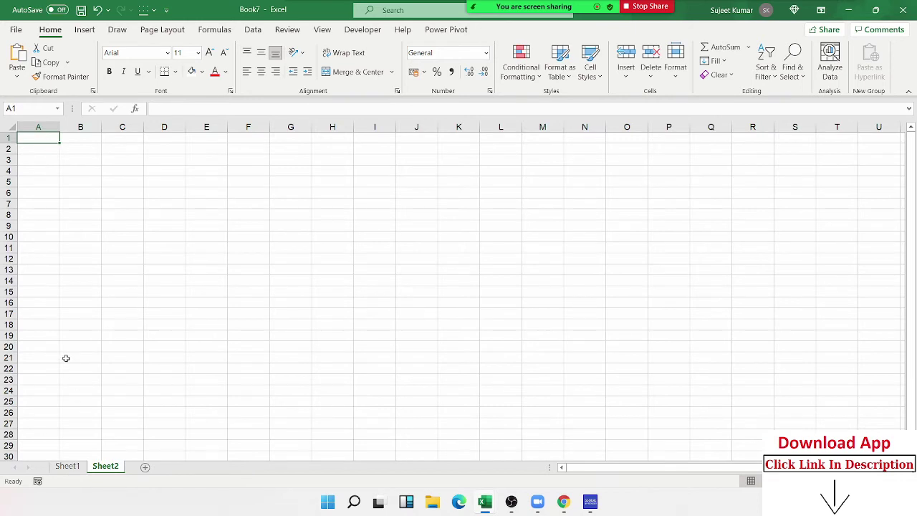
Enter the headers E.Code and Name in A4 and B4
scroll(67, 340, up, 4)
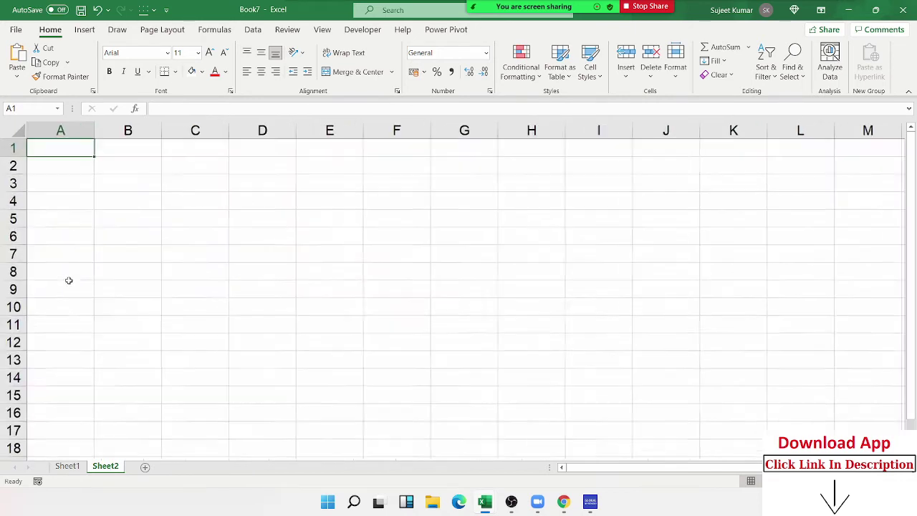
click(59, 200)
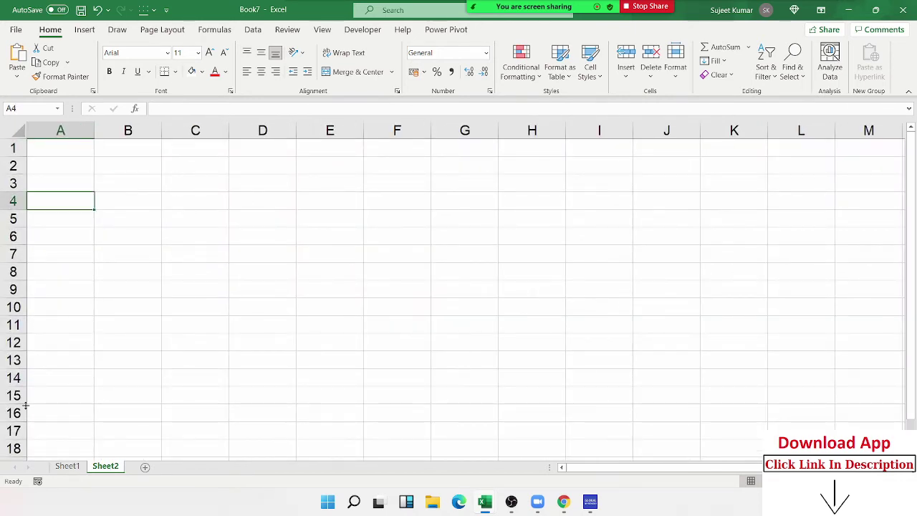
text(E.)
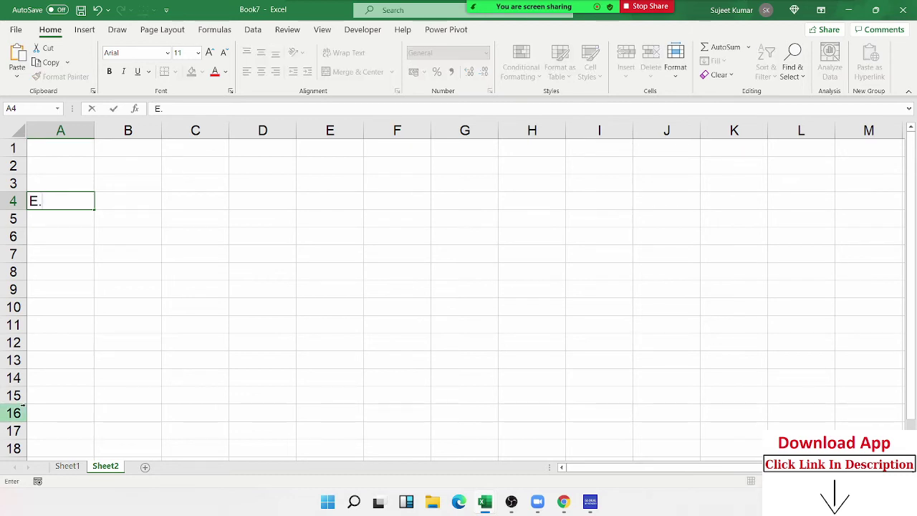
text(Code)
key(Tab)
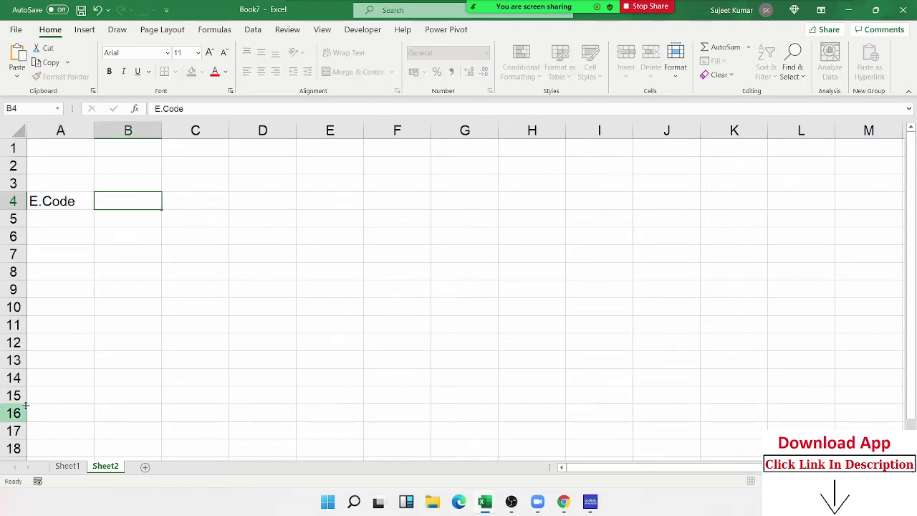
text(NAme)
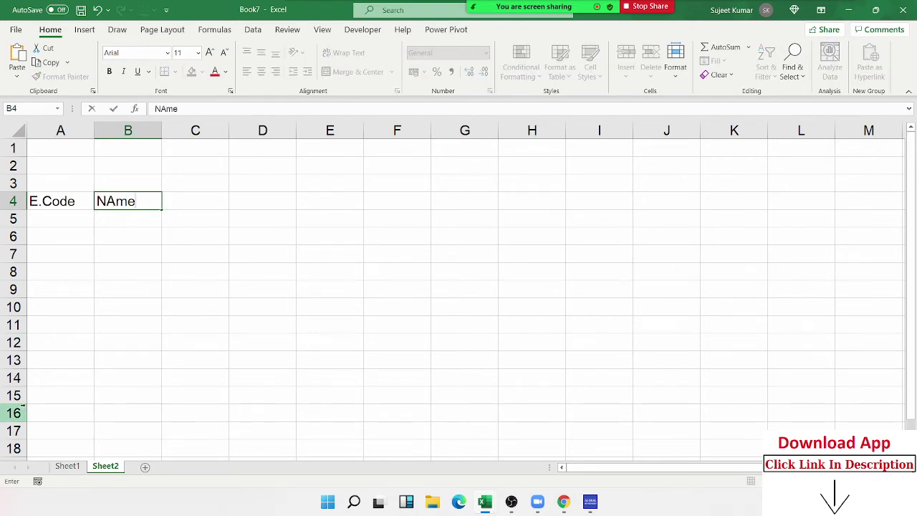
key(Tab)
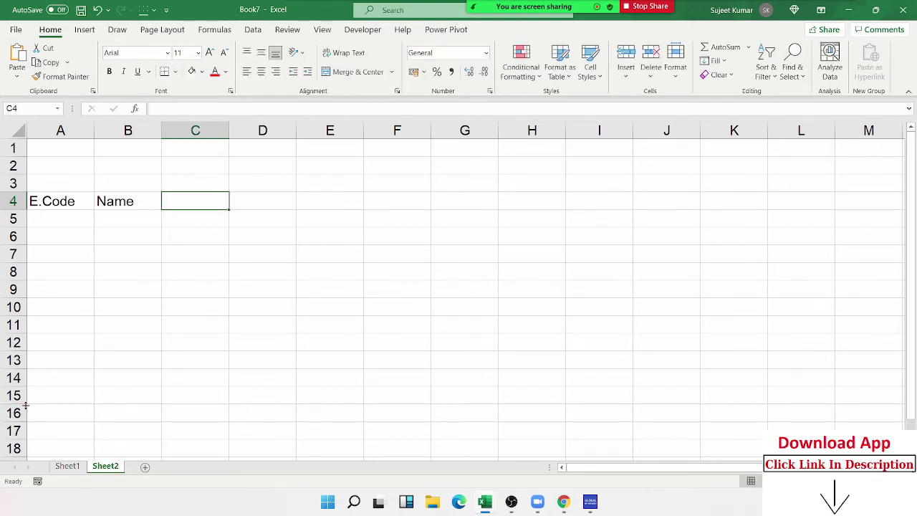
Fill row 4 with daily September dates from 01-Sep-21 in dd-mmm-yy format and autofit columns
text(1-)
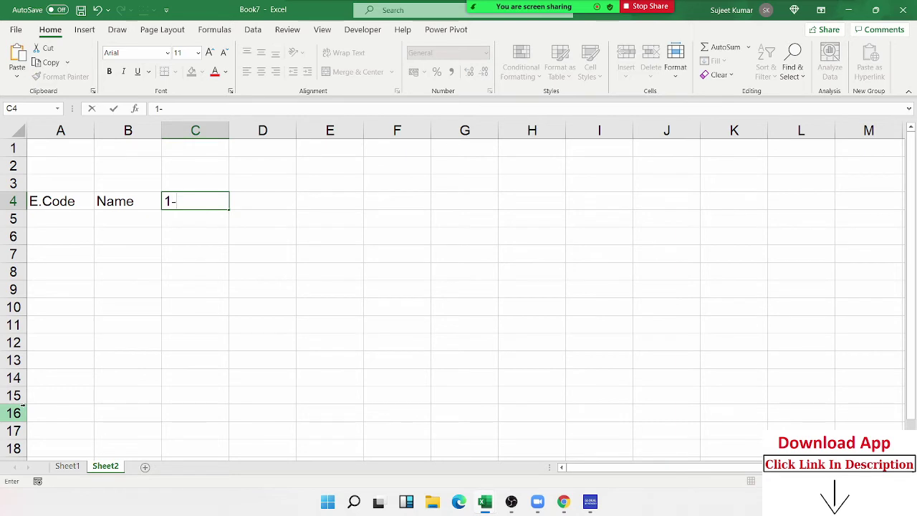
text(9)
key(ctrl+Return)
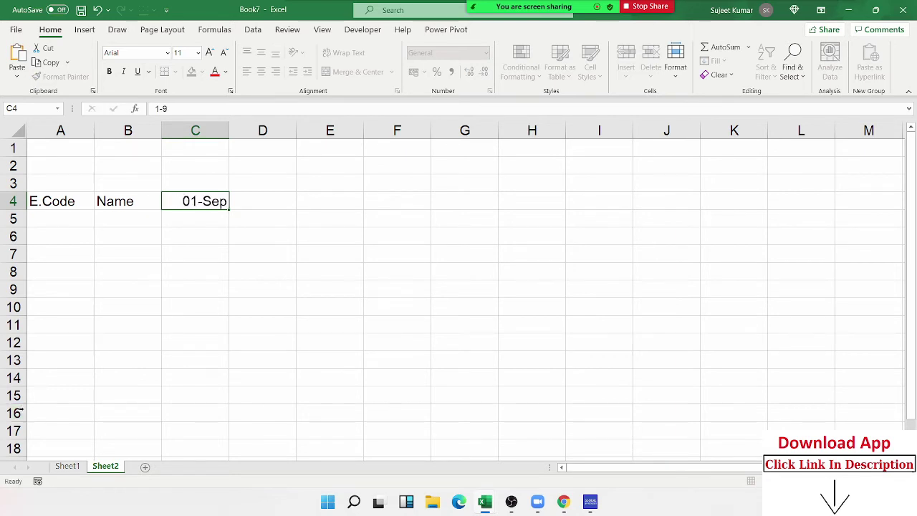
key(Home)
click(168, 201)
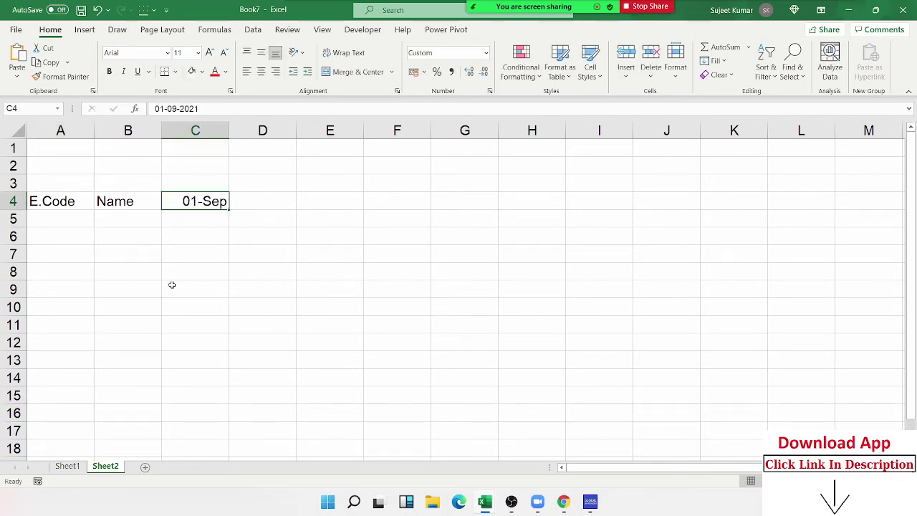
key(ctrl+shift+3)
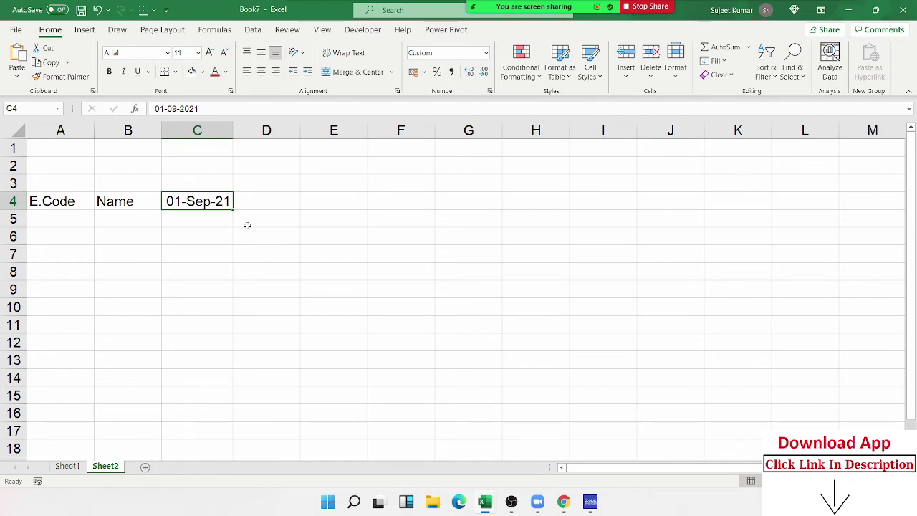
mouse_move(234, 209)
mouse_down()
mouse_move(916, 231)
mouse_move(831, 214)
mouse_move(844, 311)
mouse_up()
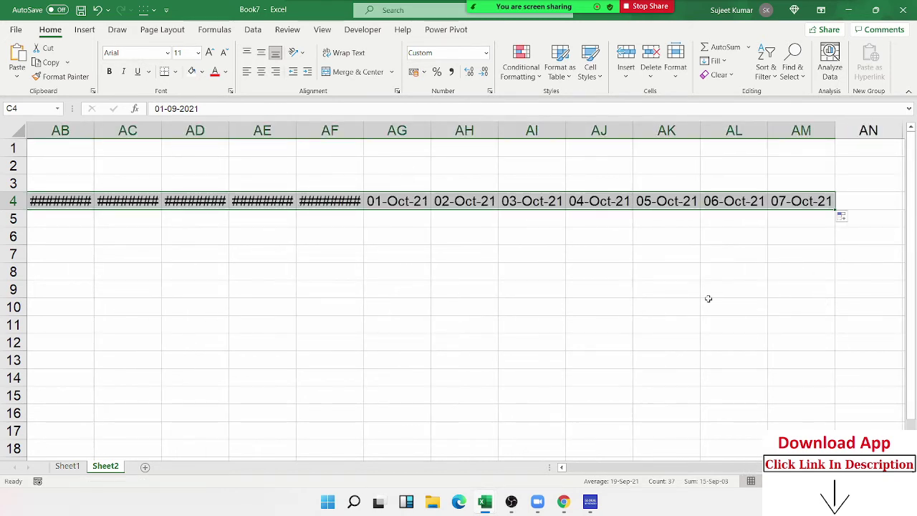
mouse_move(397, 130)
mouse_down()
mouse_move(604, 165)
mouse_move(766, 404)
mouse_up()
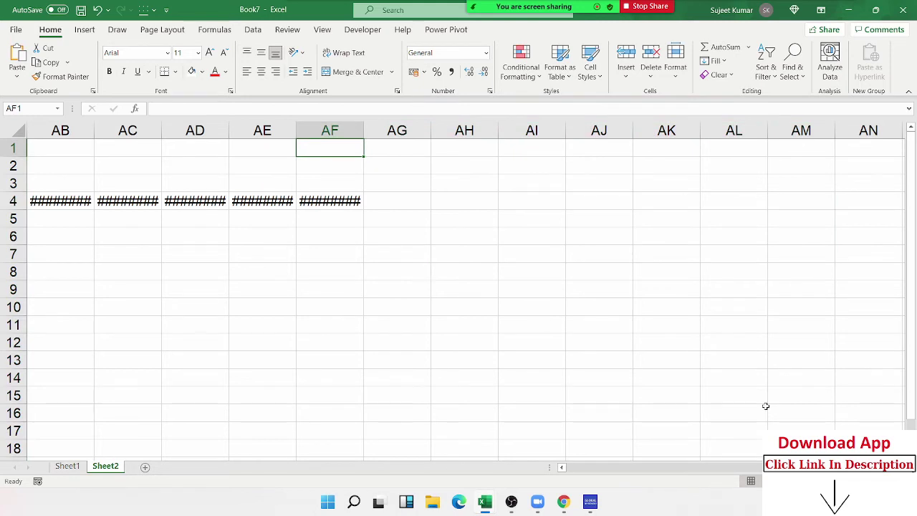
key(ctrl+space)
key(ctrl+a)
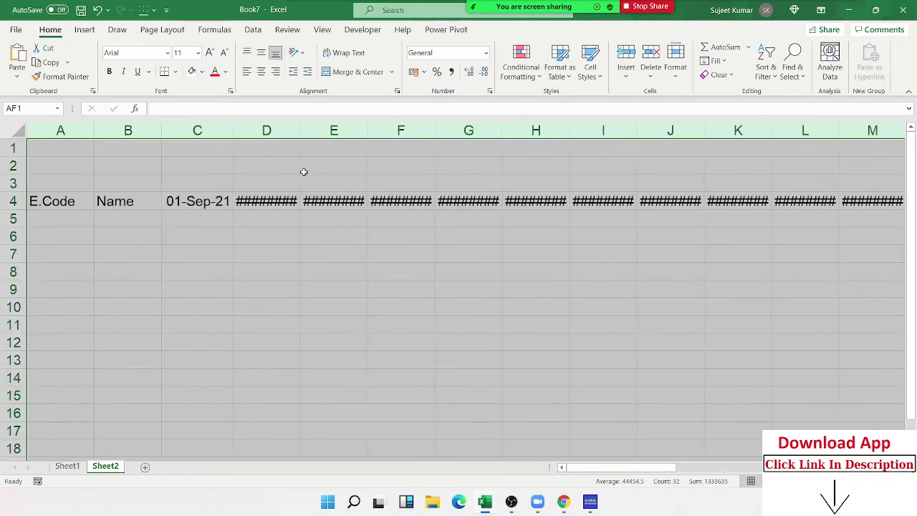
double_click(301, 126)
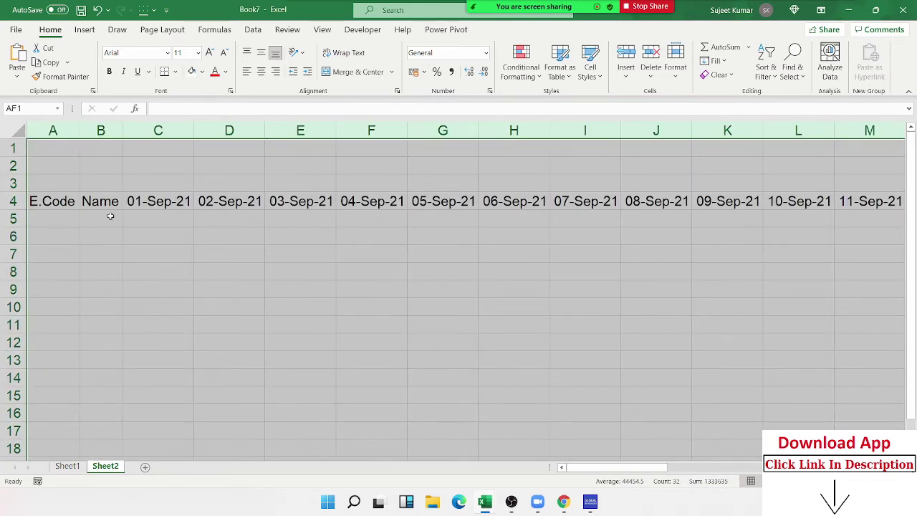
Enter employee codes 1 to 5 in A5:A9
click(53, 218)
text(1 )
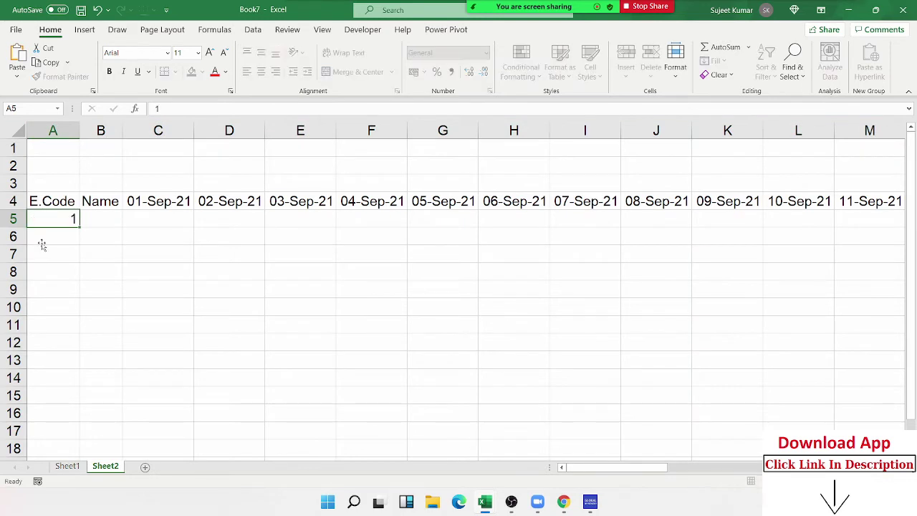
text(2 3 54)
key(Escape)
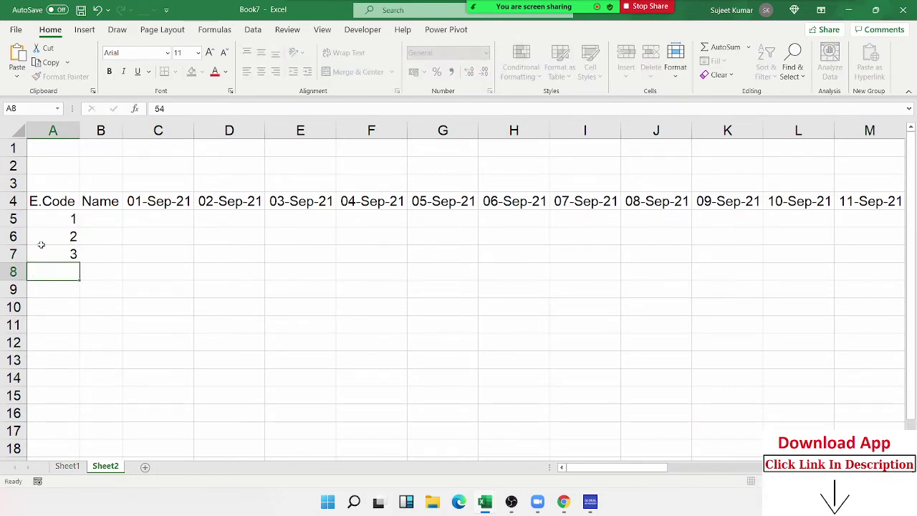
text(4 5)
key(Return)
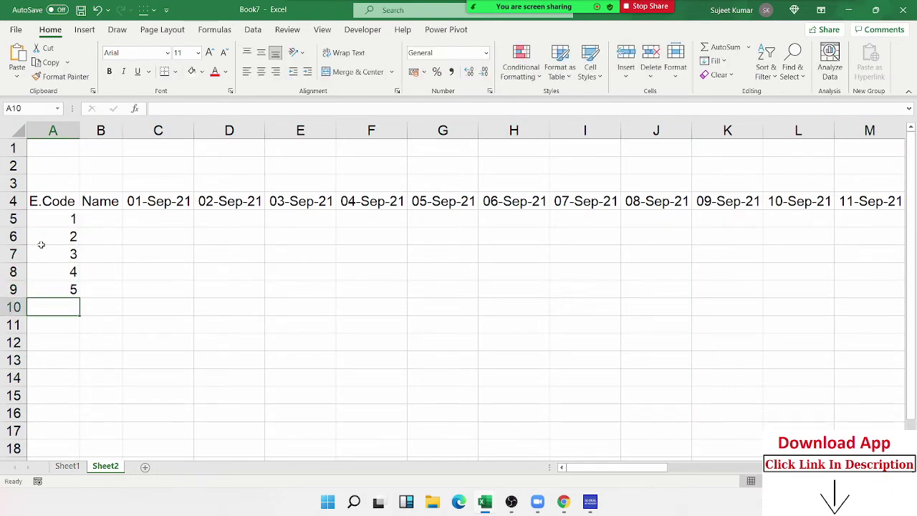
key(Up)
key(ctrl+Up)
Enter the first employee name in B5 and fill the names down to row 9
key(Right)
key(Down)
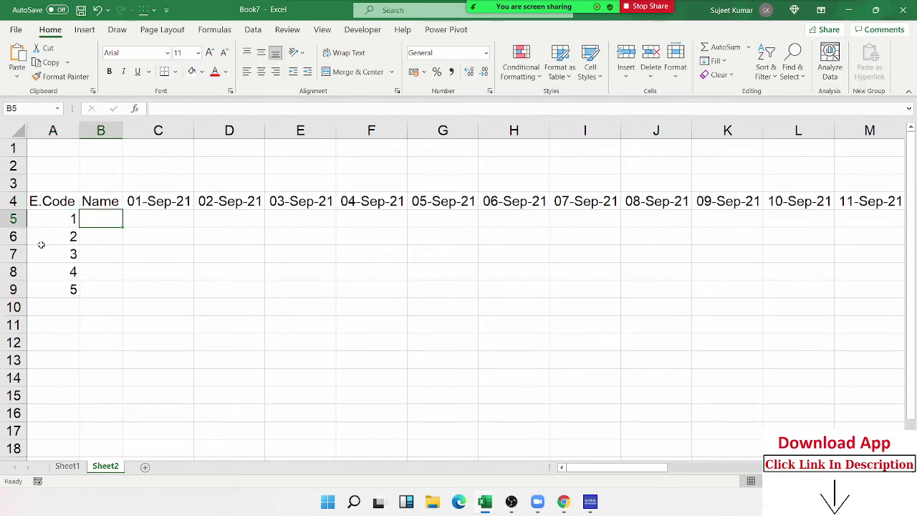
text(Puja)
key(Return)
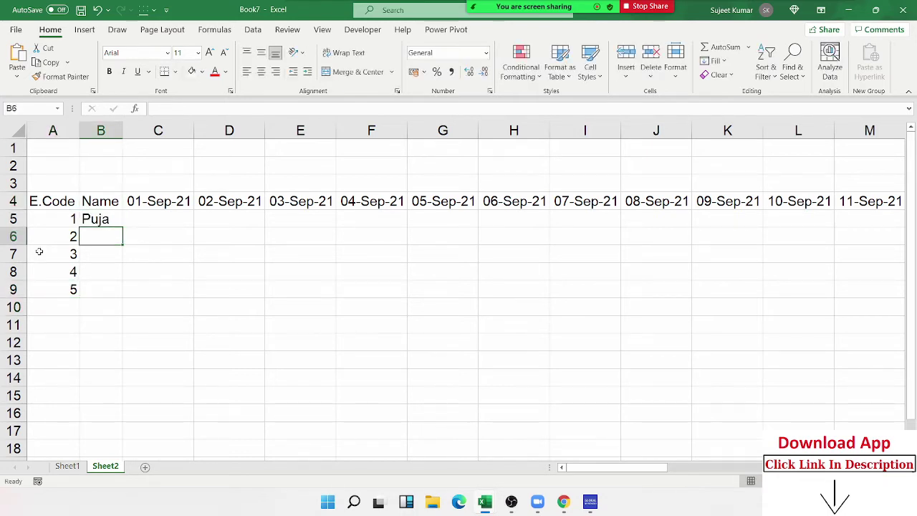
click(106, 215)
click(120, 231)
click(121, 222)
drag(125, 227, 125, 292)
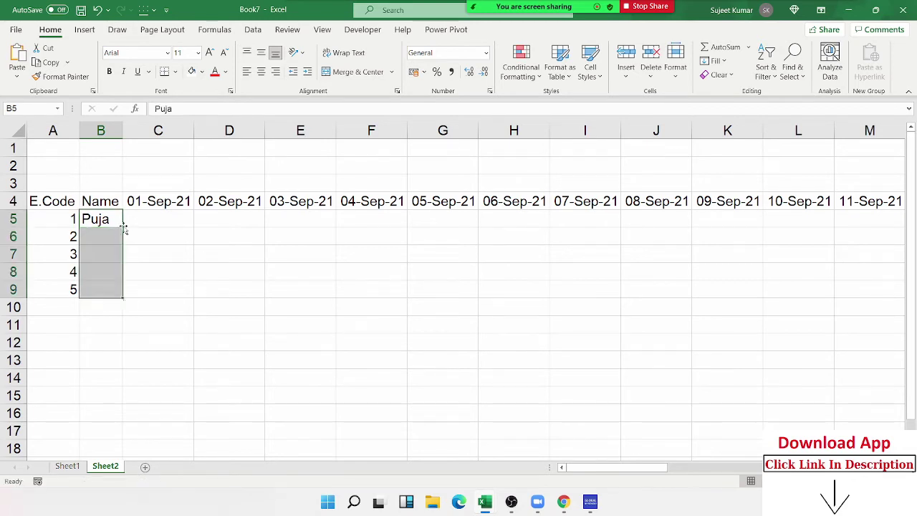
Begin an entry in the first attendance cell C5
click(149, 219)
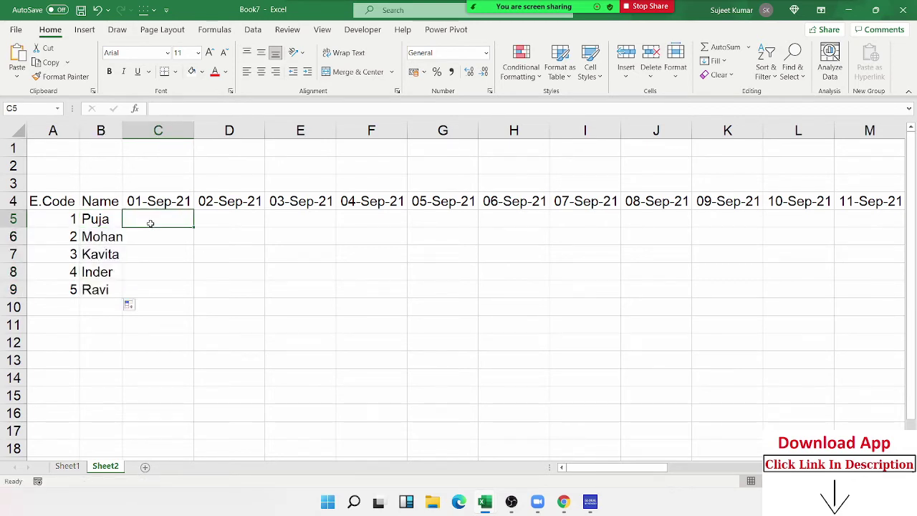
click(150, 273)
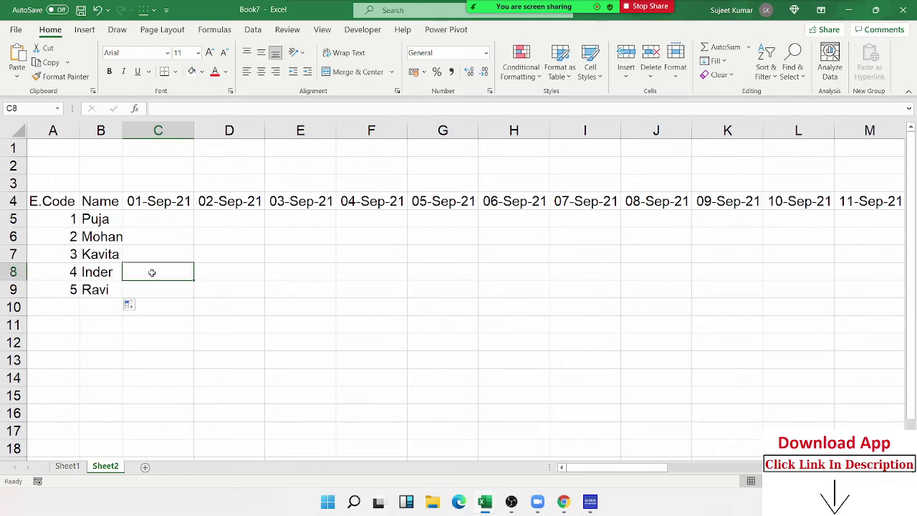
click(141, 215)
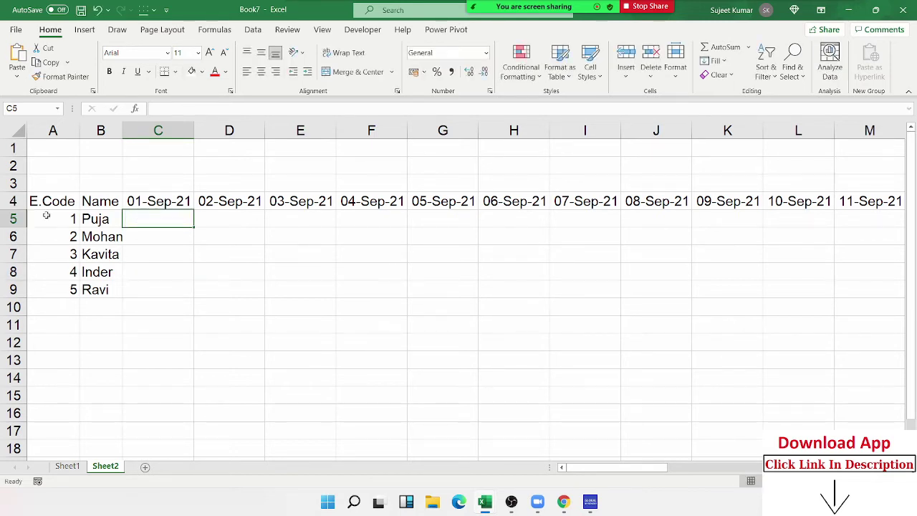
text(=)
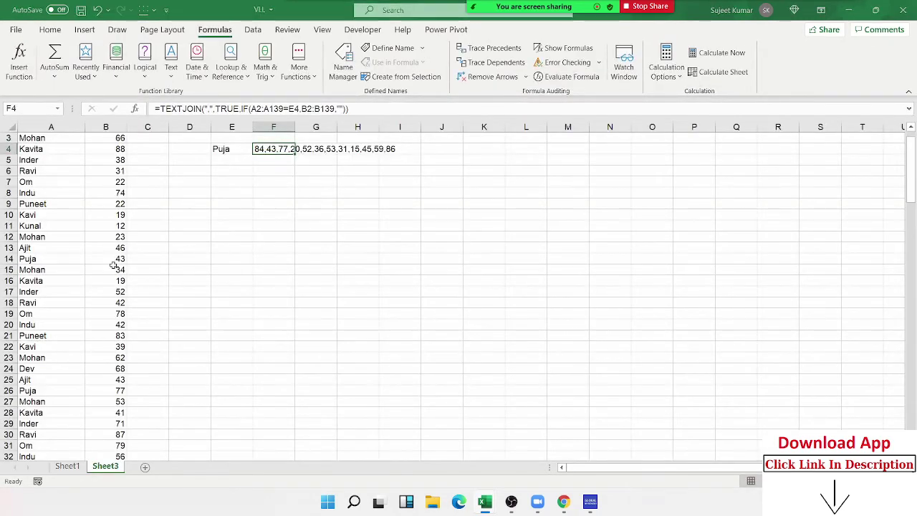
Switch back to Book7 and enter P in cell C5
key(alt+Tab)
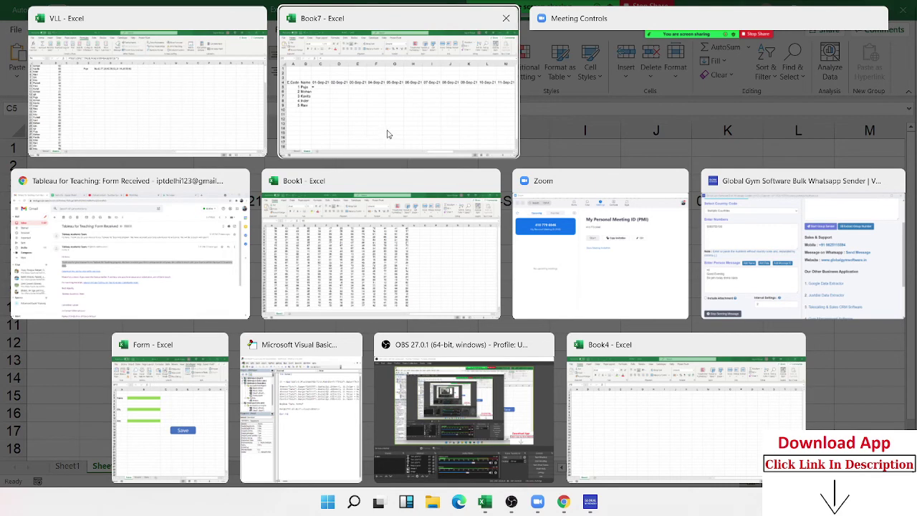
click(389, 134)
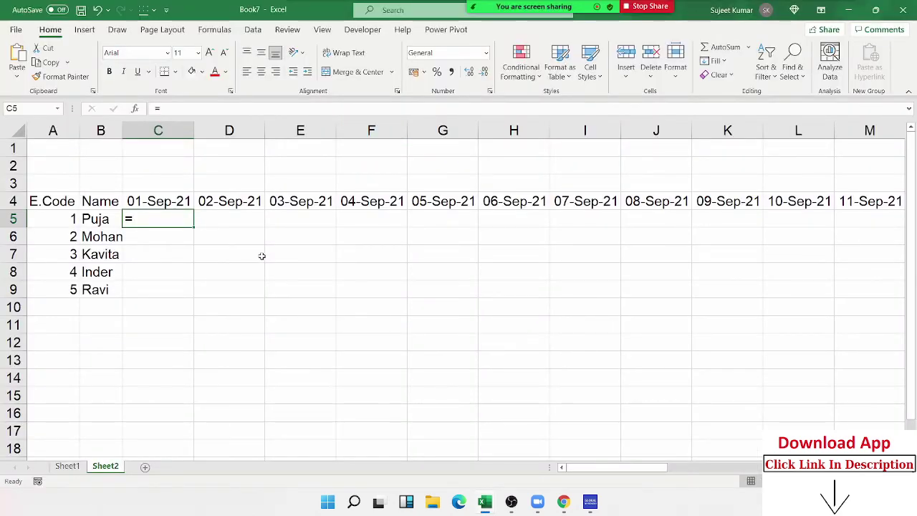
key(BackSpace)
text(P)
key(Return)
key(Up)
key(Up)
Fill P across every employee-date cell C5:AF9 with Ctrl+R and Ctrl+D
key(ctrl+Right)
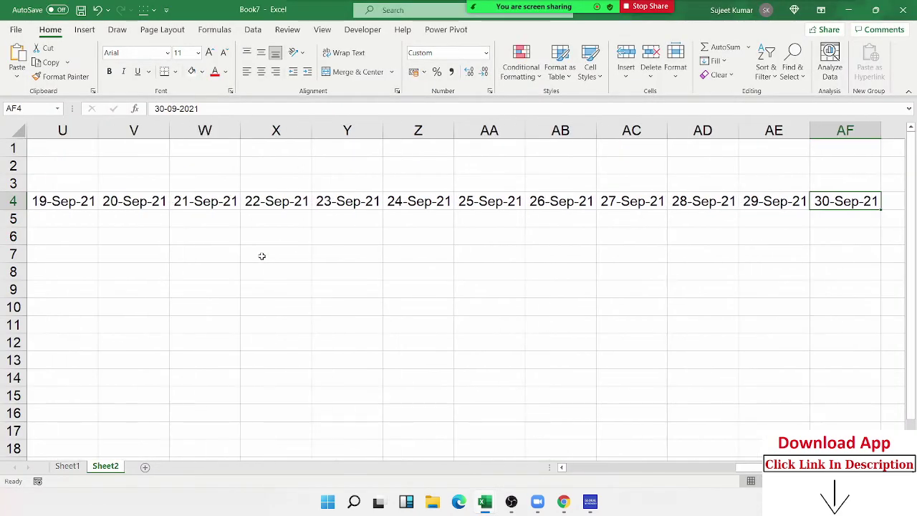
key(Down)
key(ctrl+shift+Left)
key(shift+Down)
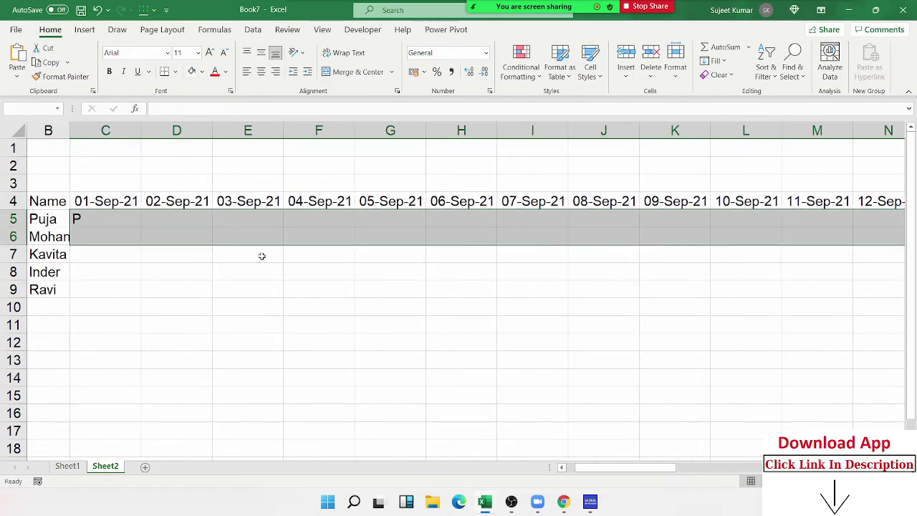
key(shift+Down)
key(shift+Down)
key(shift+Down)
key(ctrl+r)
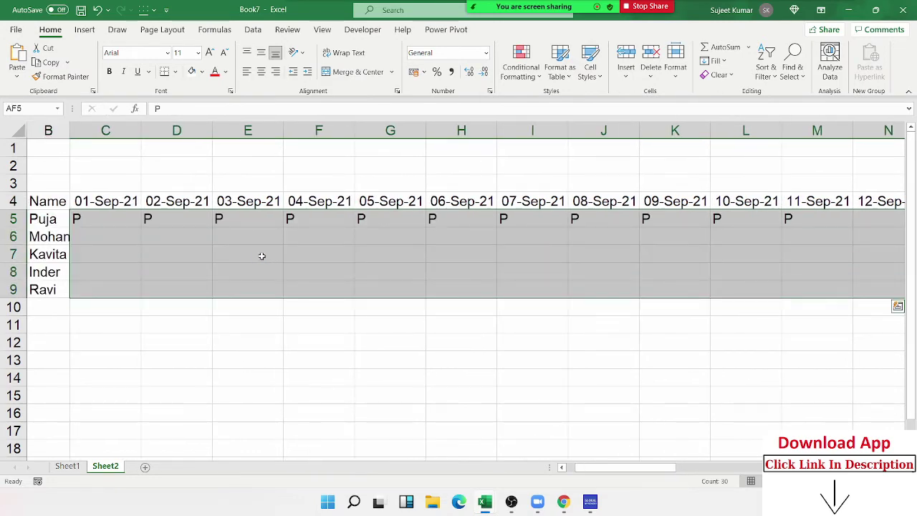
key(ctrl+d)
Apply All Borders to the attendance table A4:AF9 and open the print preview
key(Up)
key(ctrl+Left)
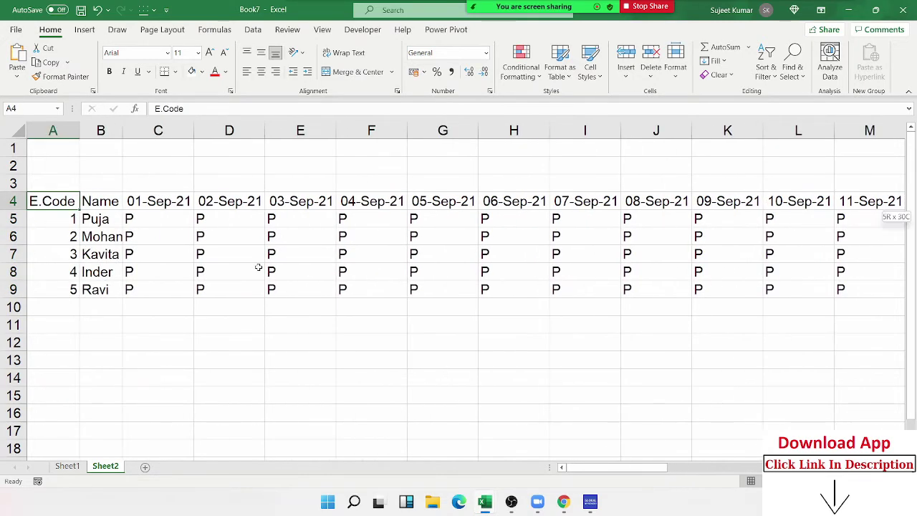
key(ctrl+shift+Right)
key(ctrl+shift+Down)
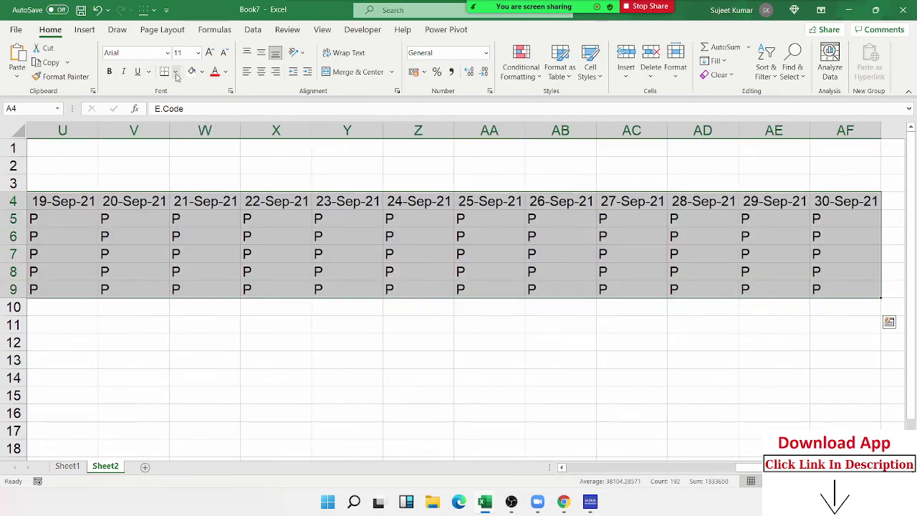
click(175, 71)
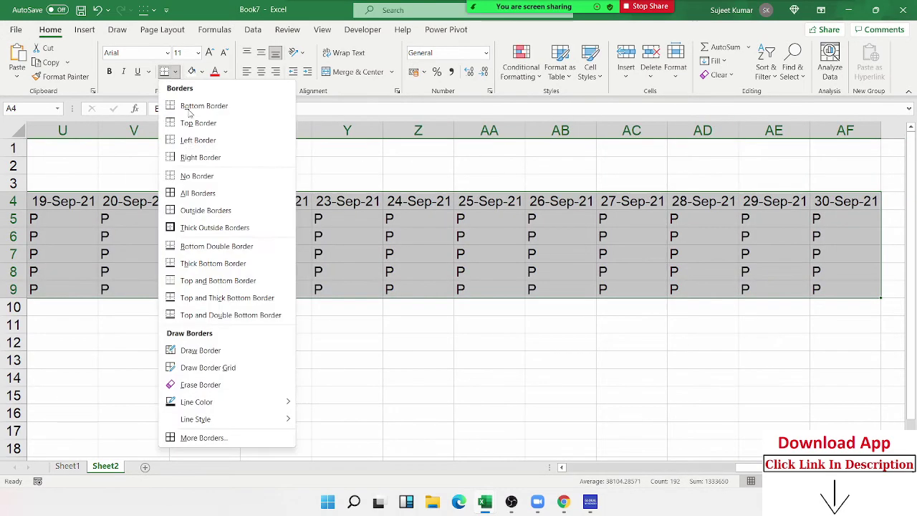
click(190, 194)
click(192, 244)
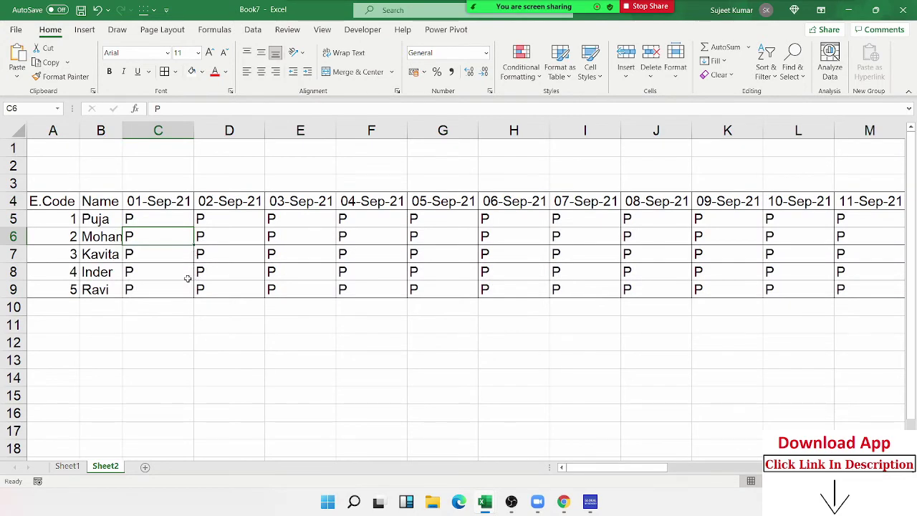
key(ctrl+p)
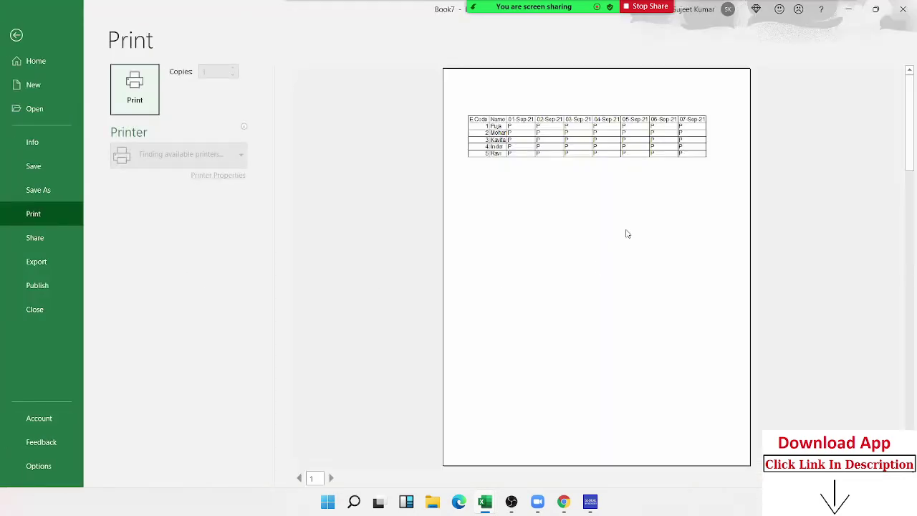
Set the printout to Landscape, A4 paper and Narrow margins, then return to the sheet
click(577, 191)
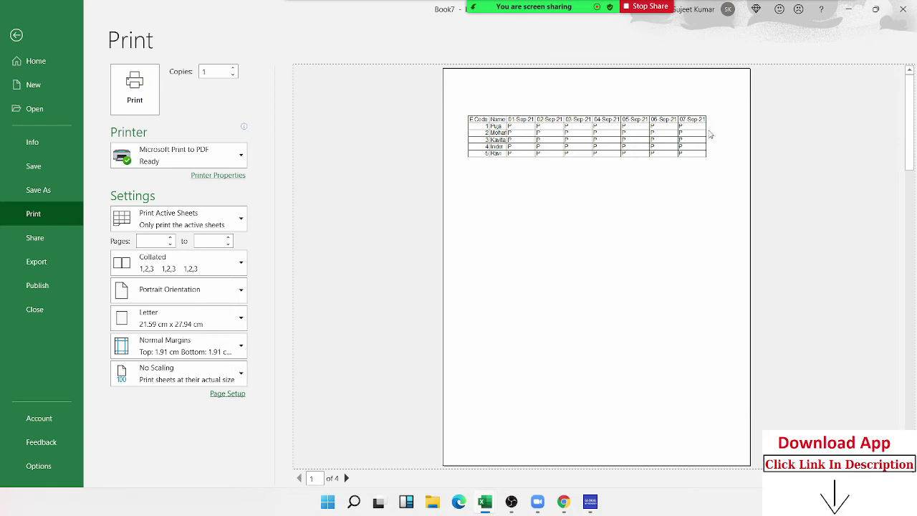
click(181, 294)
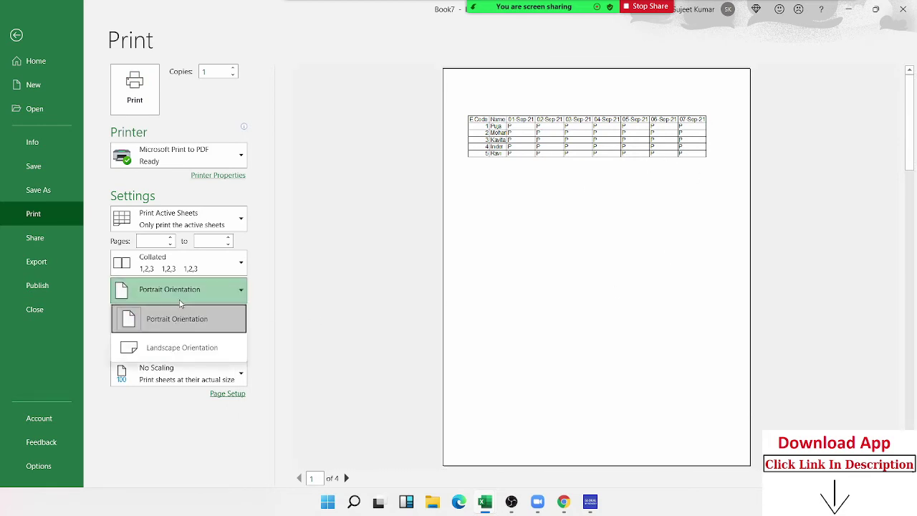
click(183, 344)
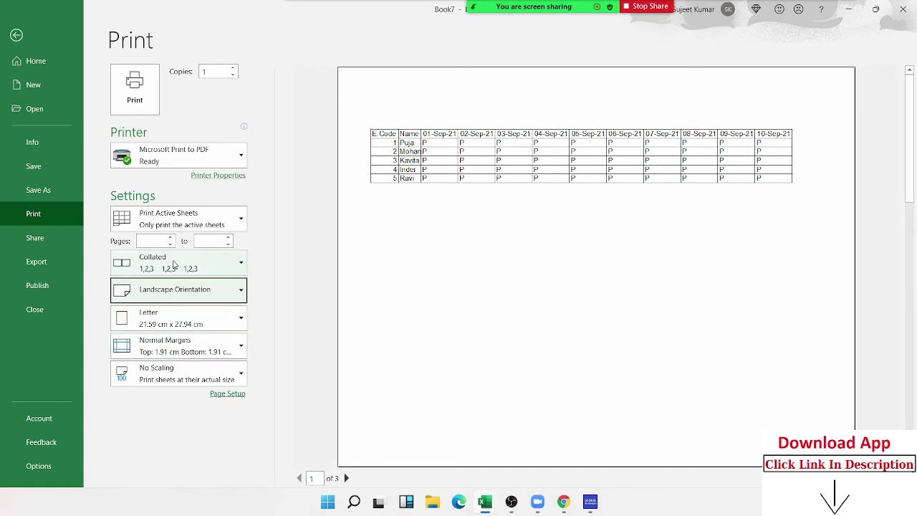
click(184, 324)
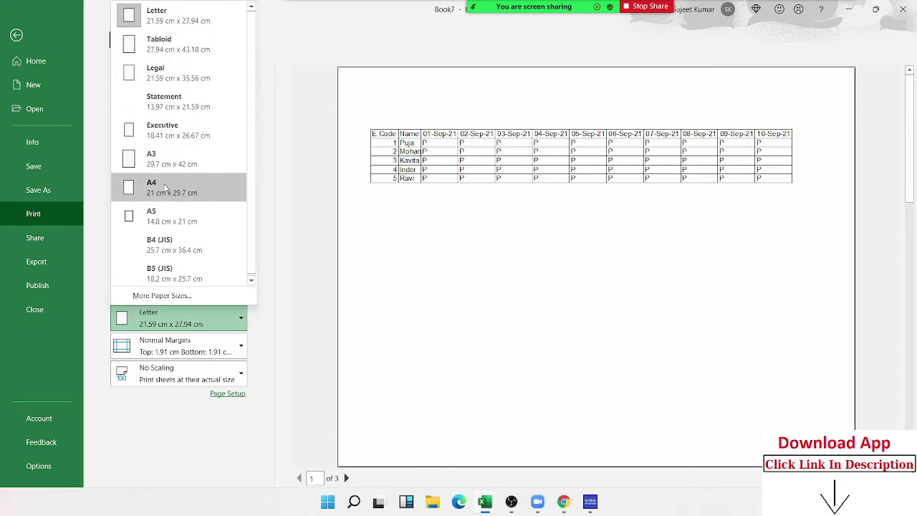
click(166, 188)
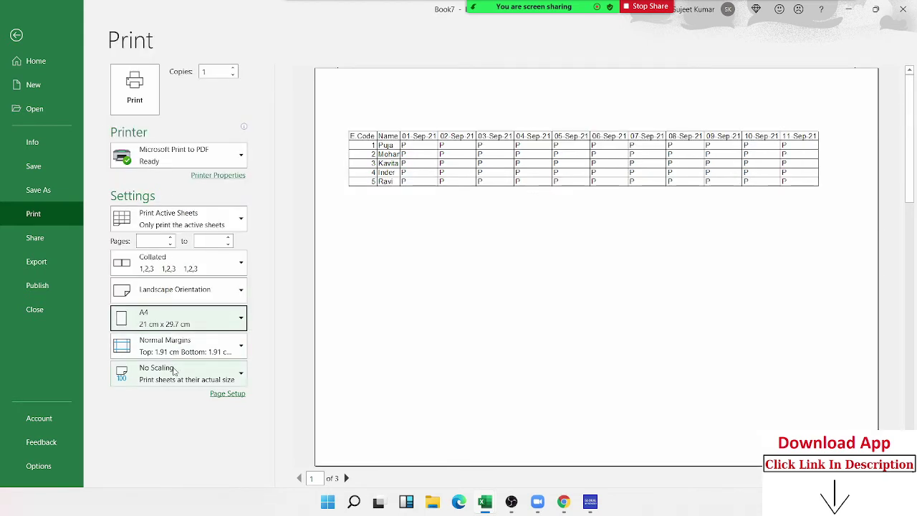
click(174, 345)
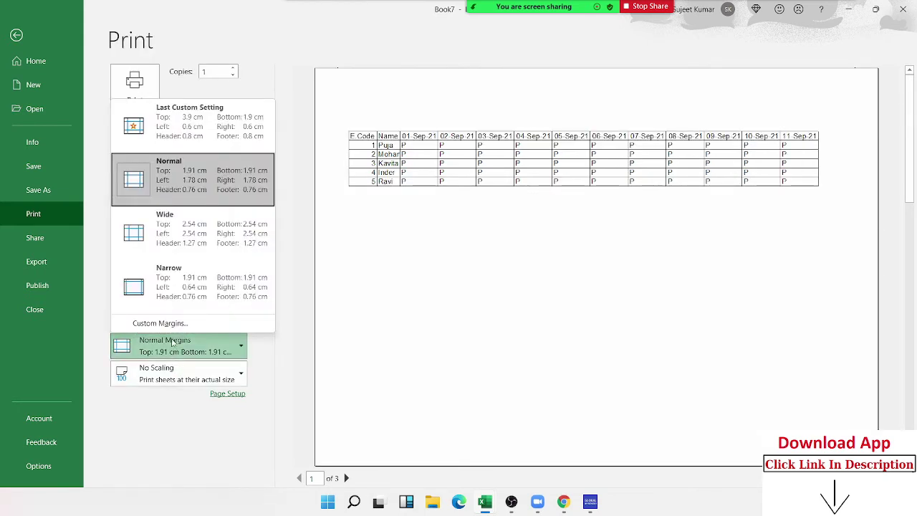
click(173, 300)
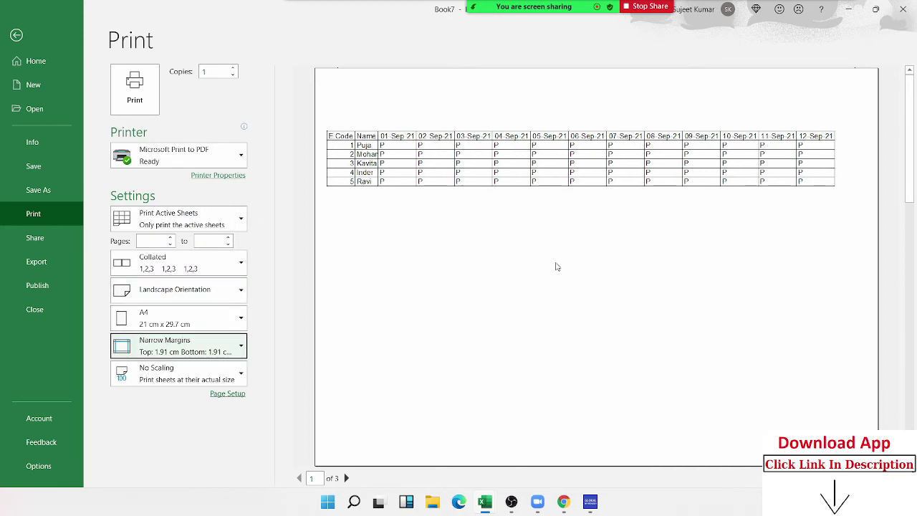
key(Escape)
click(654, 270)
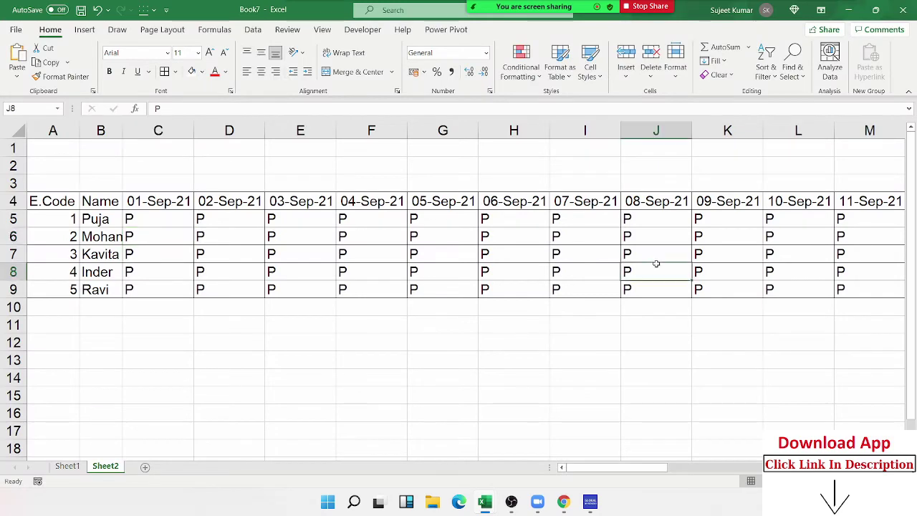
click(163, 29)
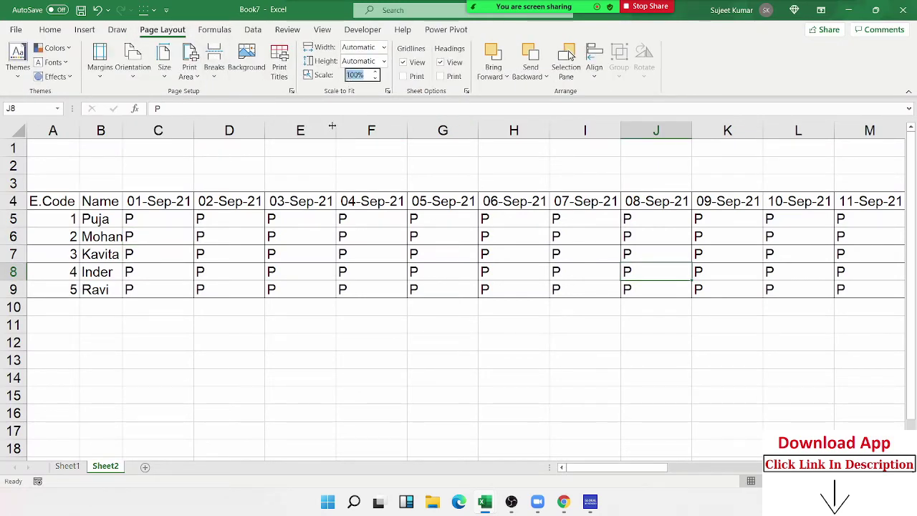
text(50)
key(Return)
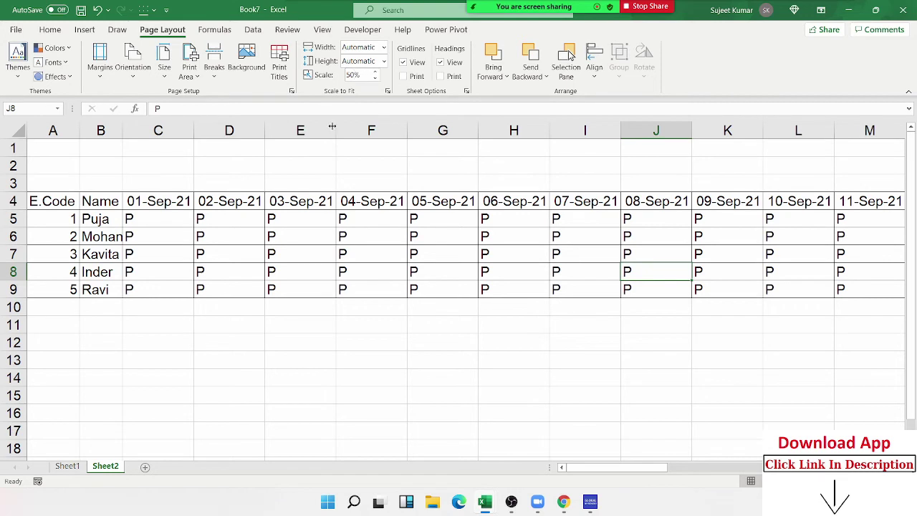
key(ctrl+p)
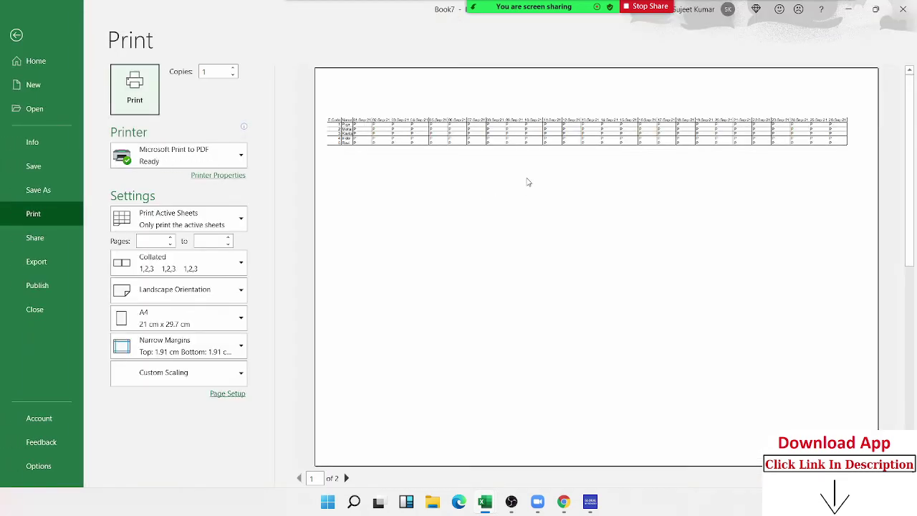
click(525, 150)
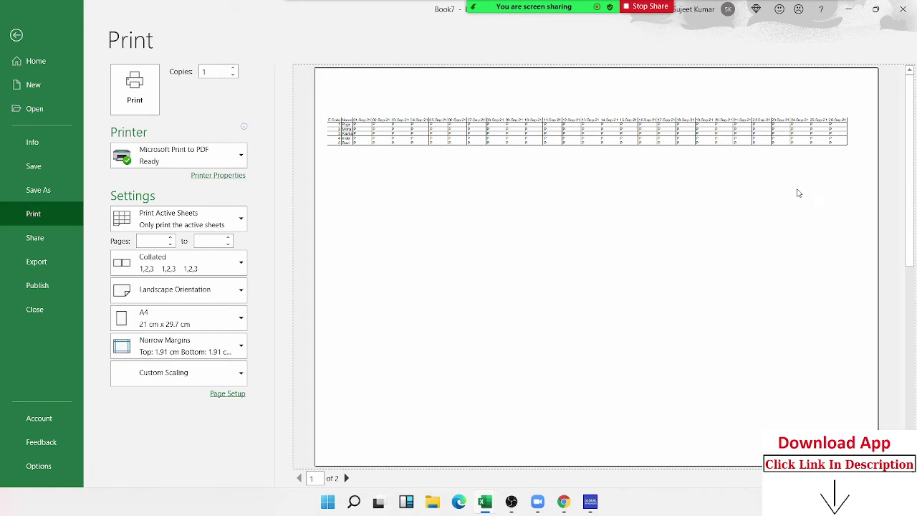
key(Escape)
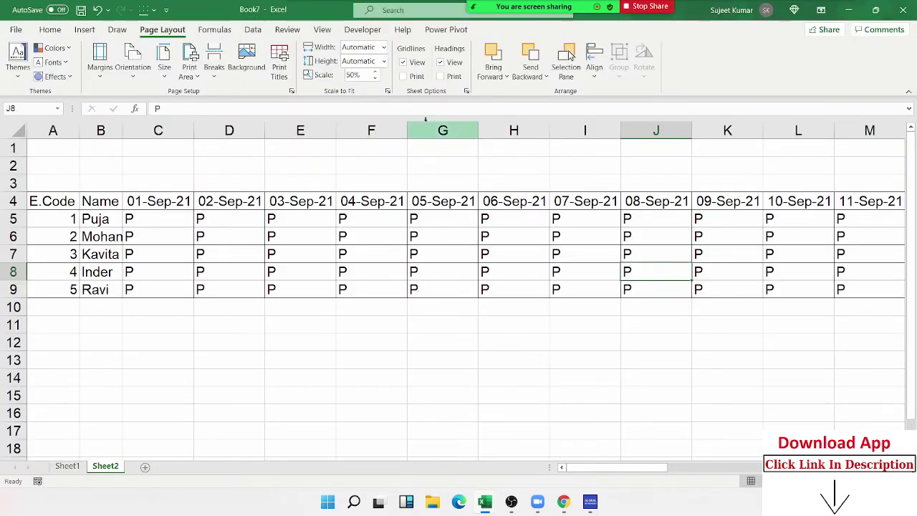
click(352, 77)
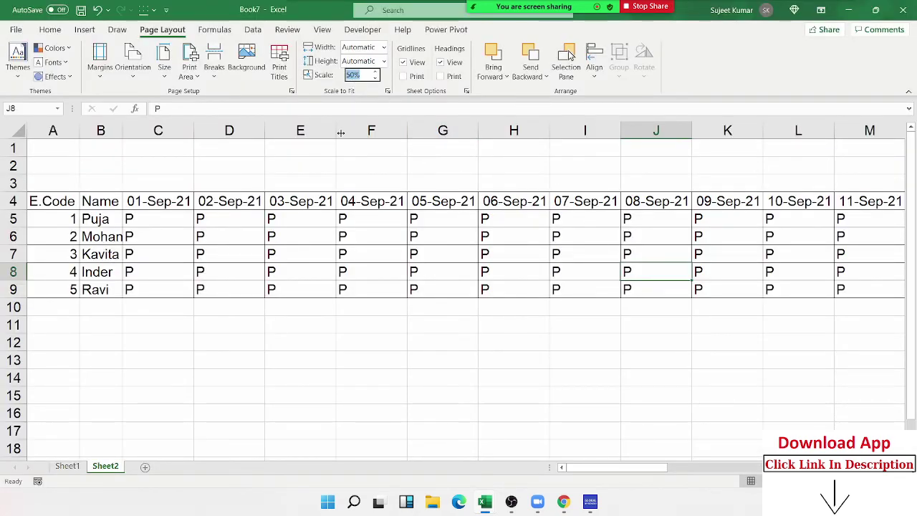
text(100)
key(Return)
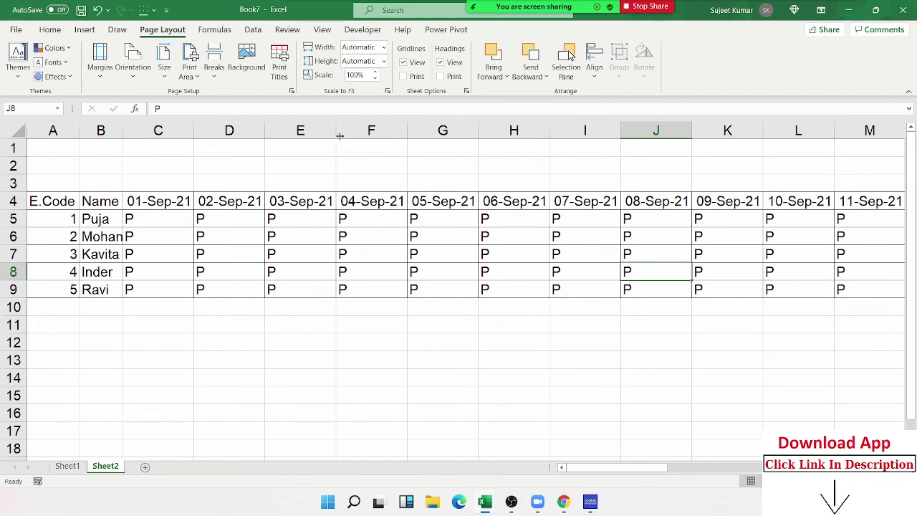
click(226, 213)
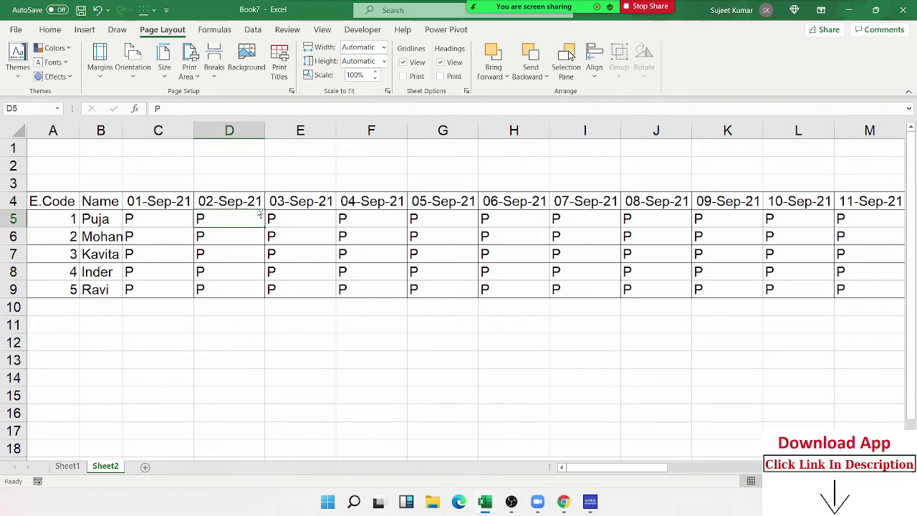
key(ctrl+Right)
key(Up)
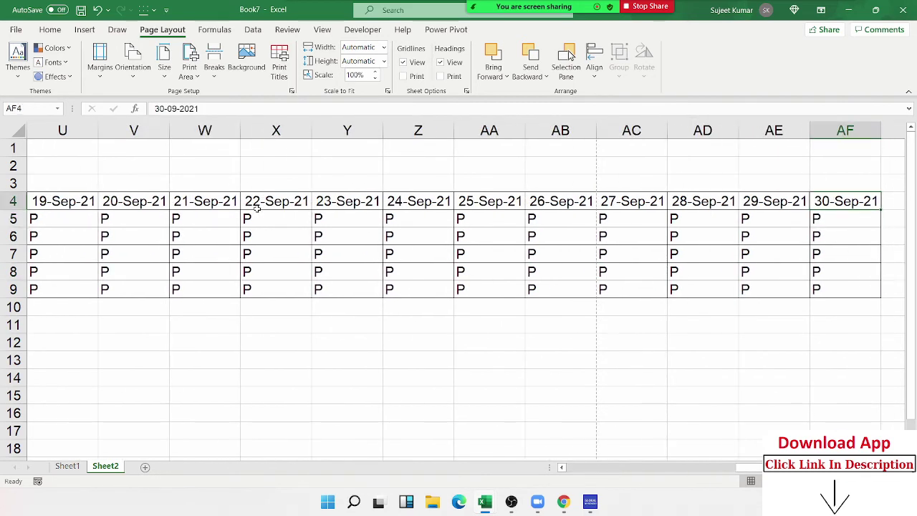
key(ctrl+shift+Left)
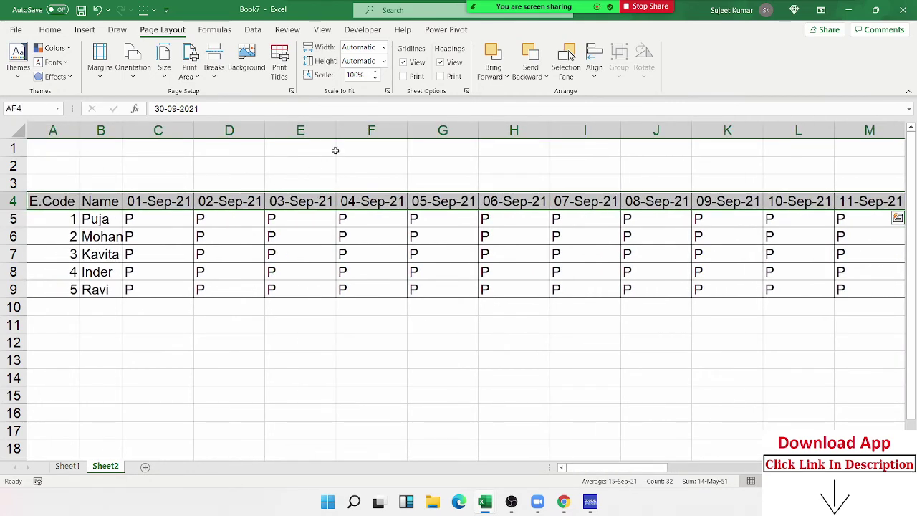
Rotate the row 4 header text to read upward
click(50, 29)
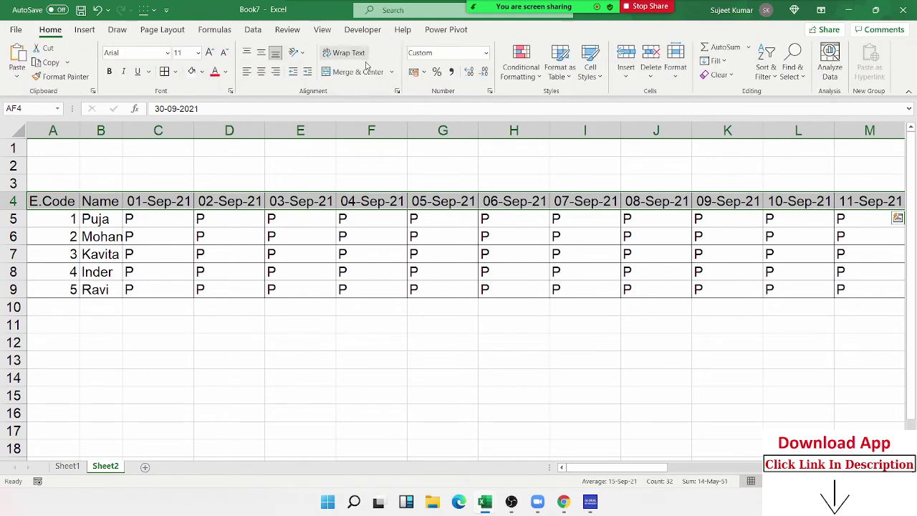
click(296, 53)
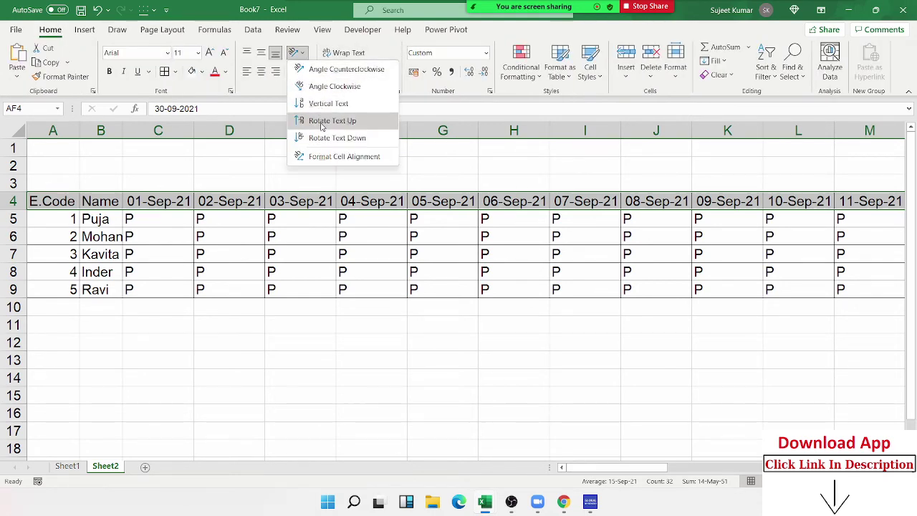
click(321, 126)
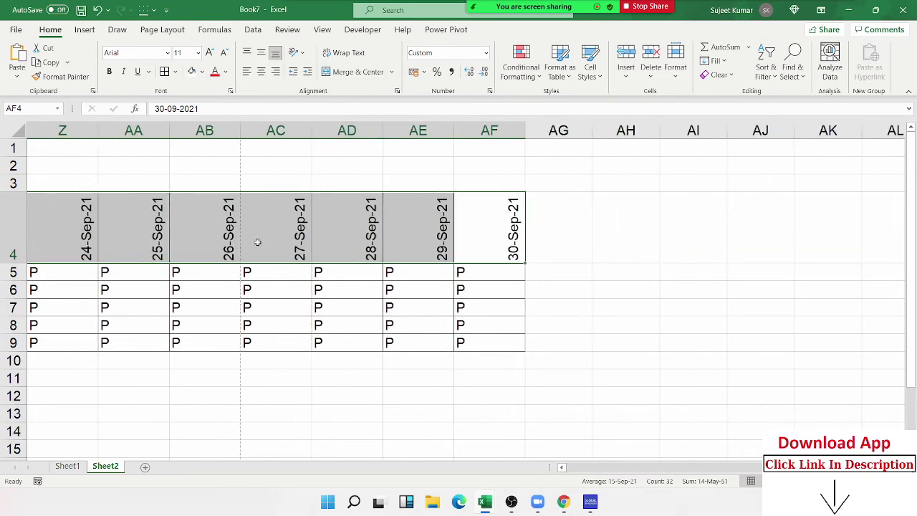
click(257, 241)
Autofit all column widths and confirm in print preview that the table fits one page
click(20, 129)
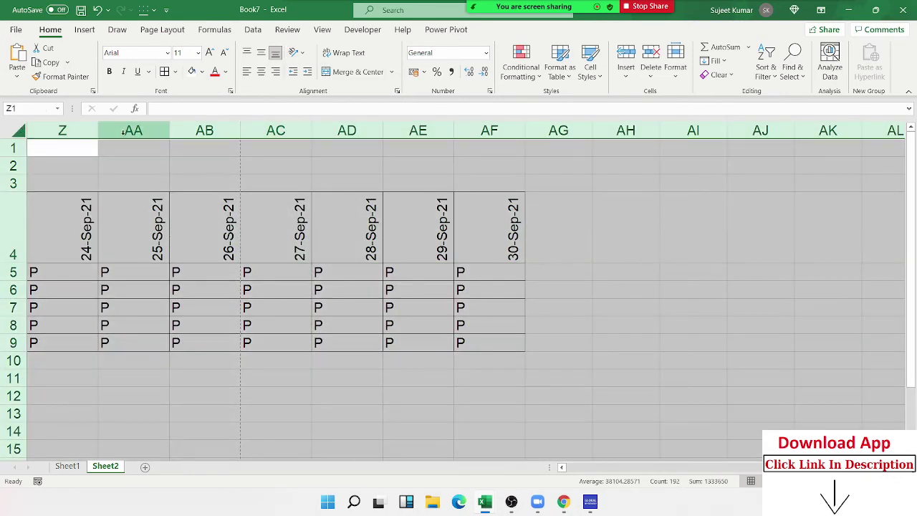
double_click(169, 135)
click(142, 236)
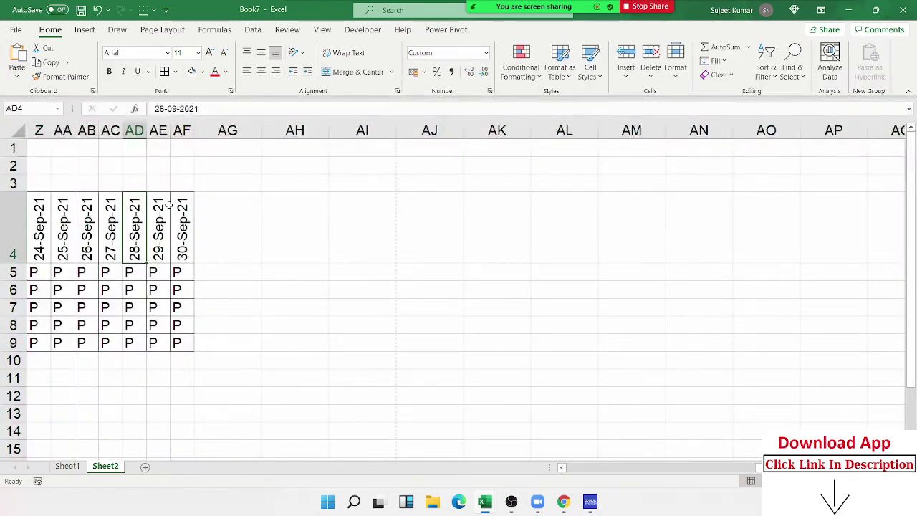
key(ctrl+Left)
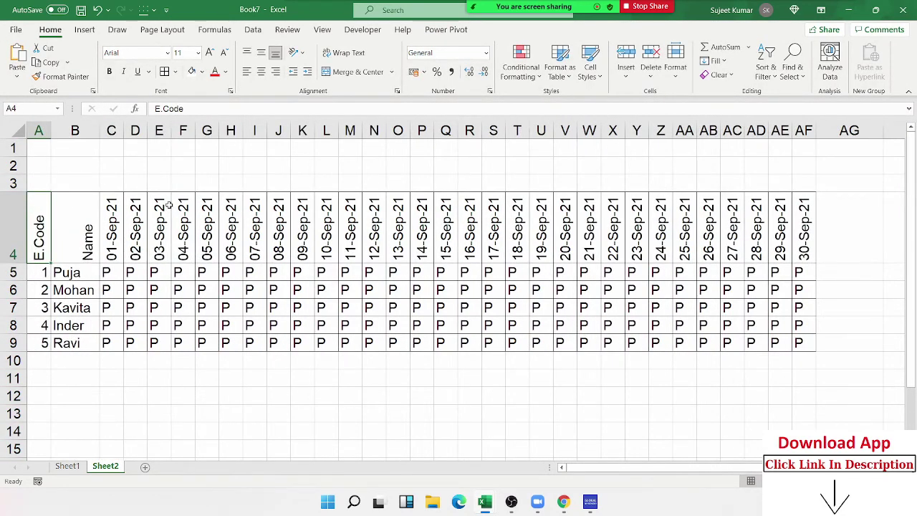
key(ctrl+p)
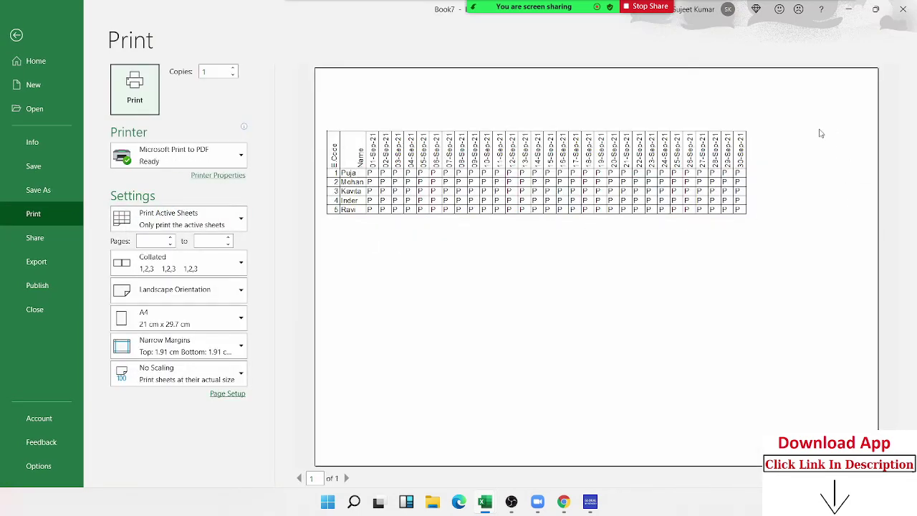
key(Escape)
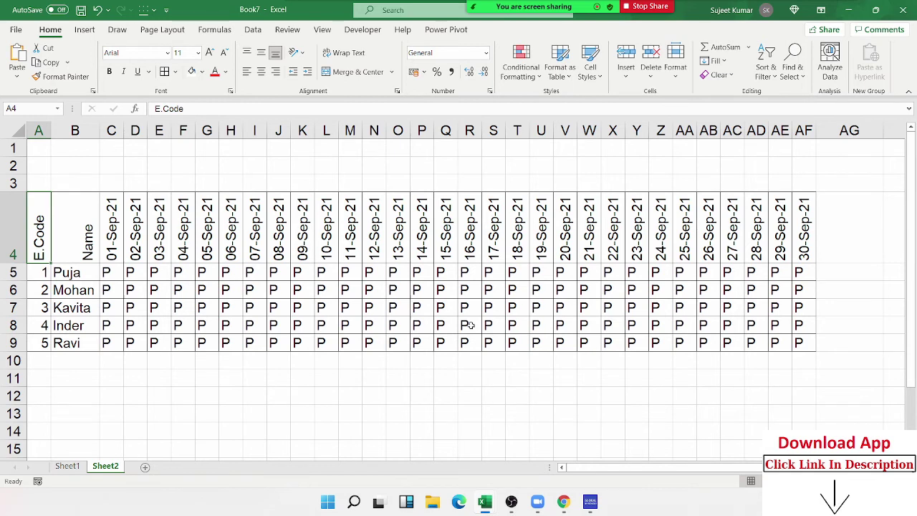
Look over Sheet1, then return to the attendance sheet on Sheet2
click(71, 467)
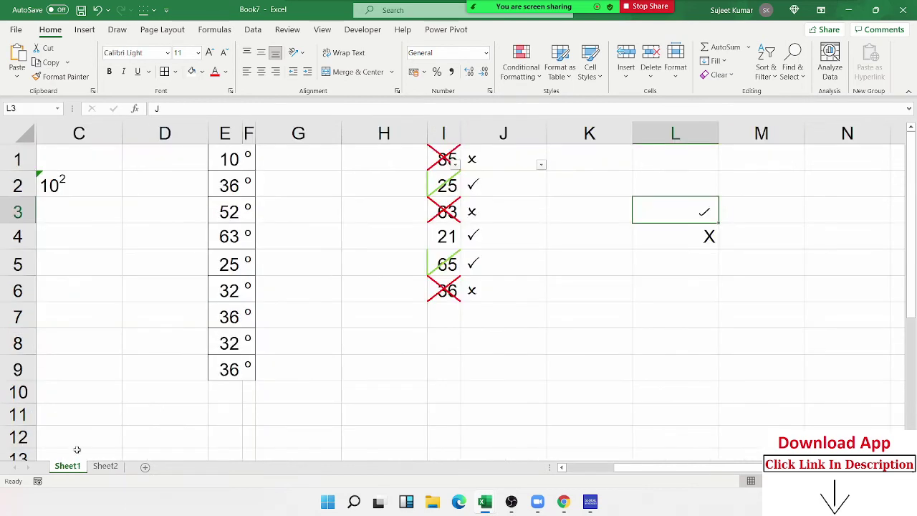
drag(391, 428, 389, 412)
scroll(387, 377, down, 2)
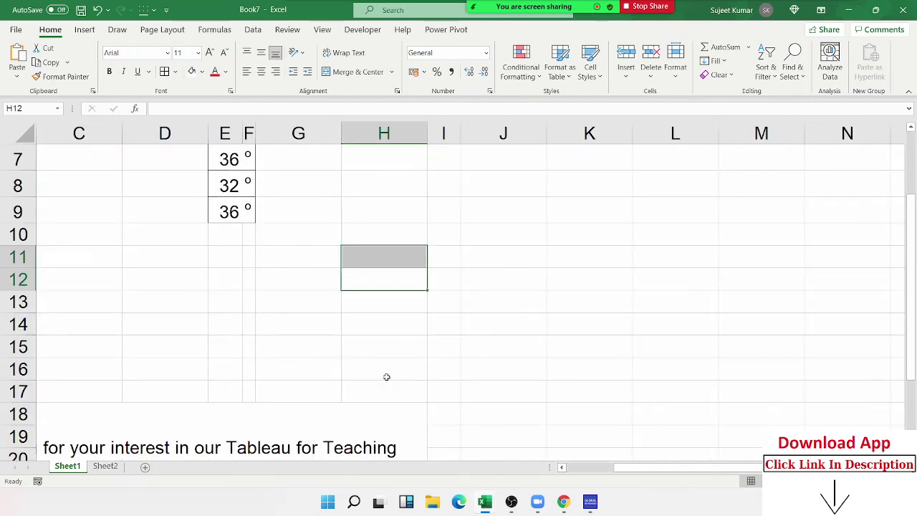
scroll(382, 368, down, 3)
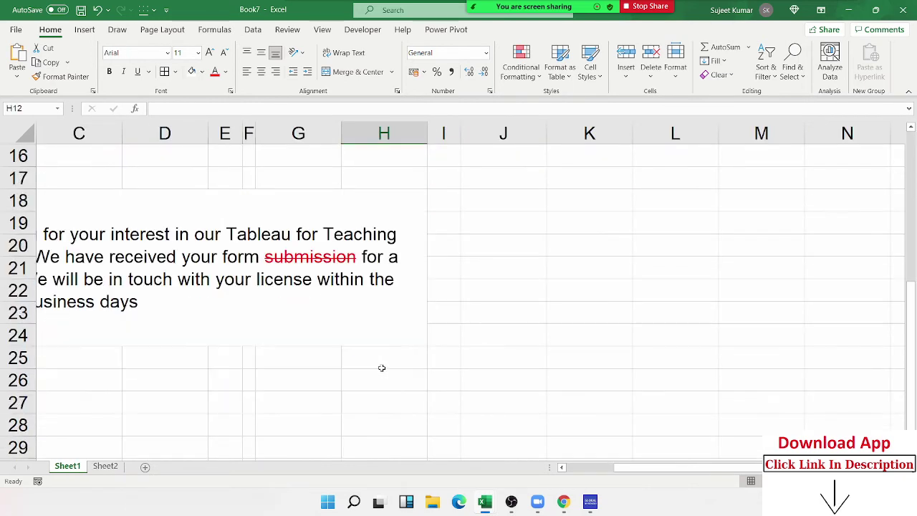
click(107, 466)
Add a new Sheet3, enter the person's full name in A1, and clear a test 4 from A2
click(144, 467)
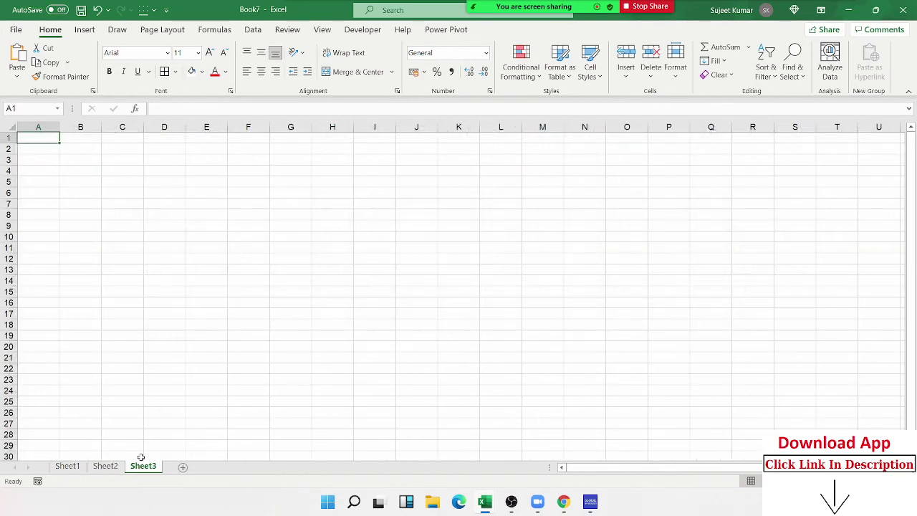
scroll(133, 326, up, 3)
scroll(128, 351, up, 1)
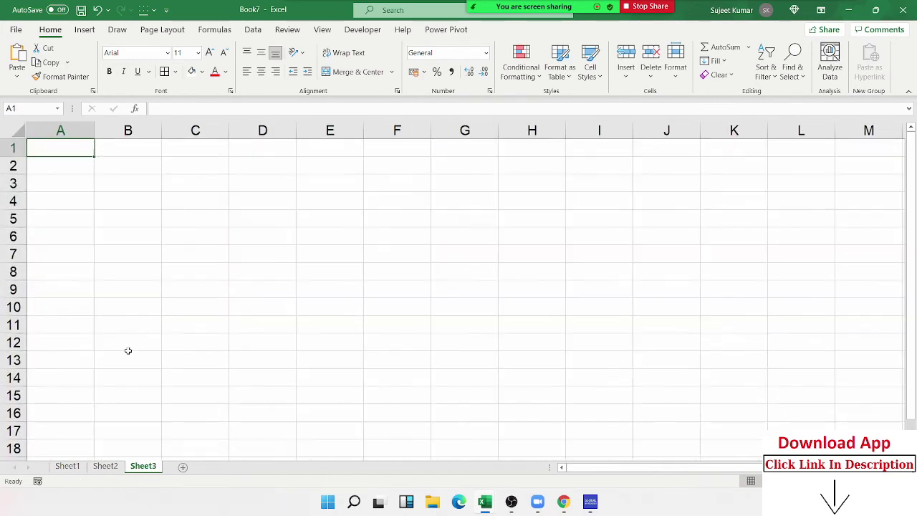
text(Sujee)
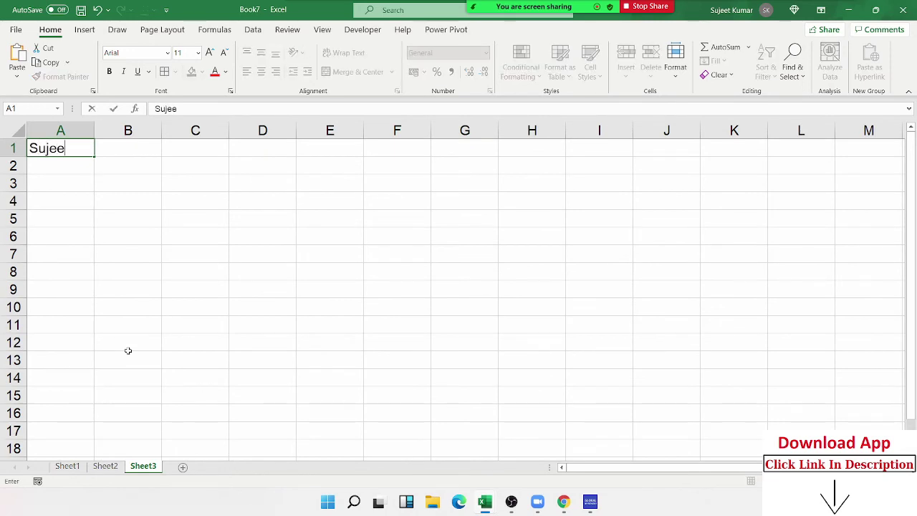
text(t)
key(Return)
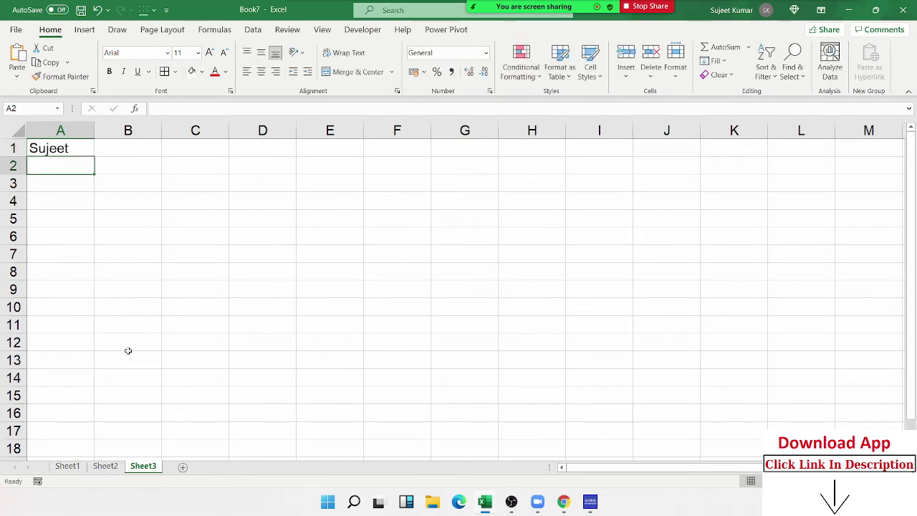
text(4)
key(Up)
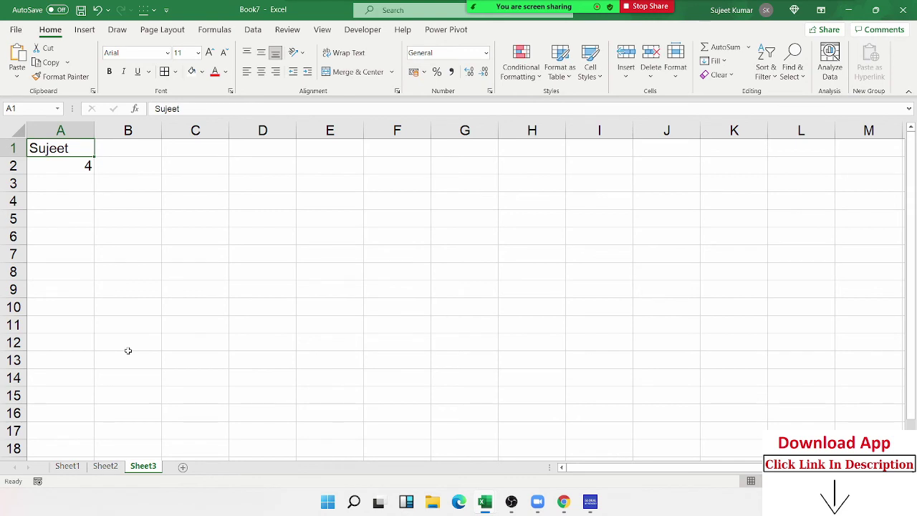
text(Sujeet)
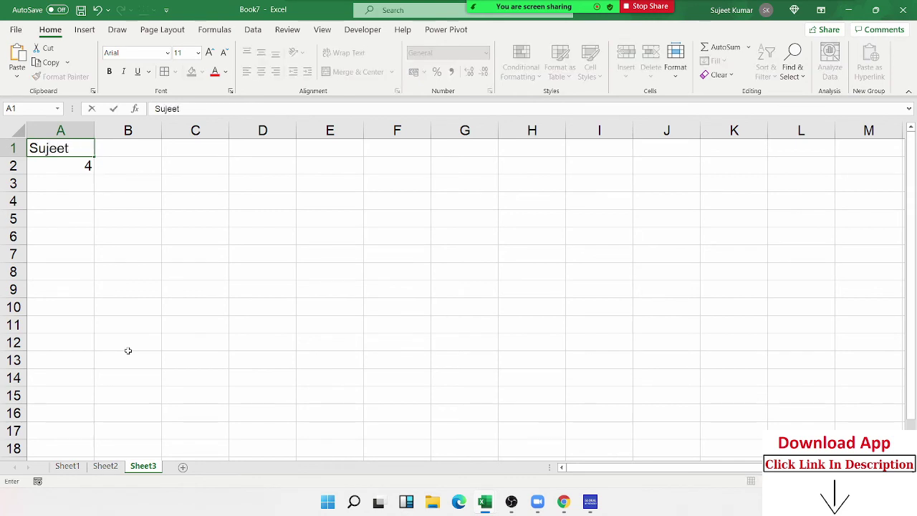
text( Kua)
key(BackSpace)
text(m)
text(ar)
key(Return)
key(Delete)
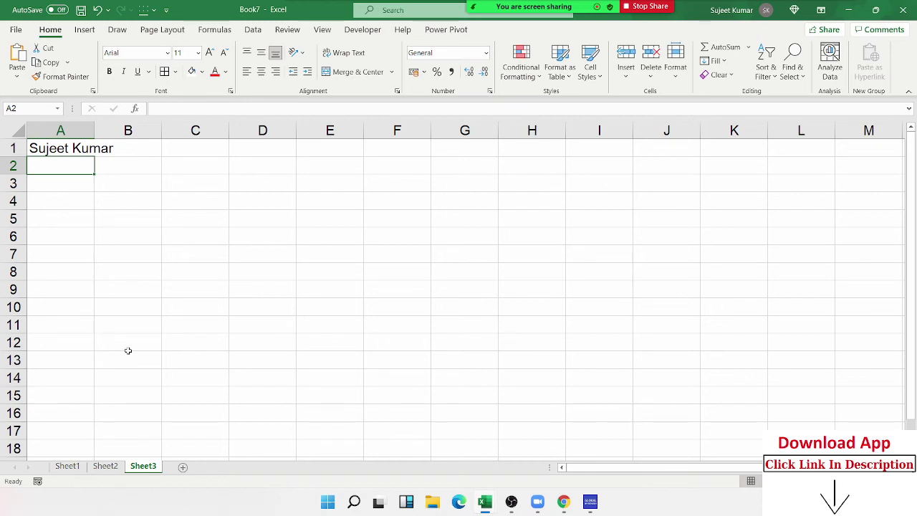
Put a test 1 in B1, then clear it so the name spills across
key(Up)
key(Right)
text(1)
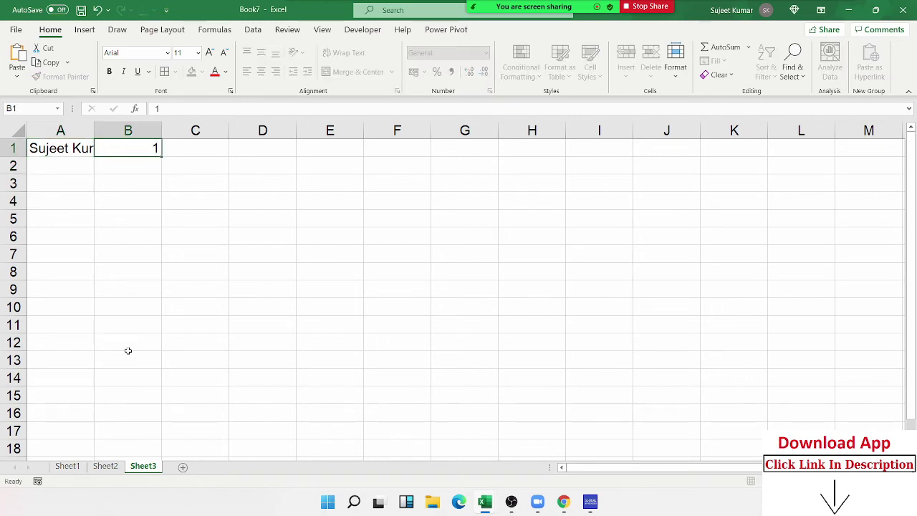
key(Return)
key(Up)
key(Delete)
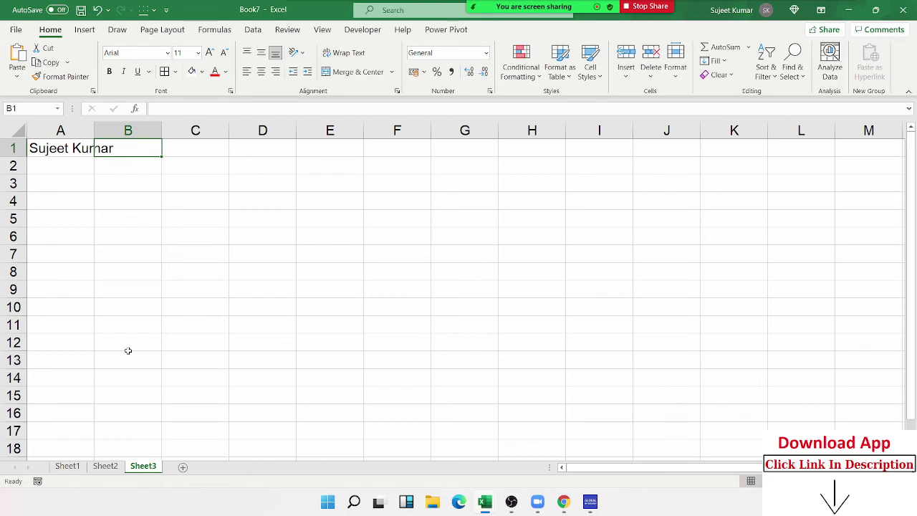
click(40, 143)
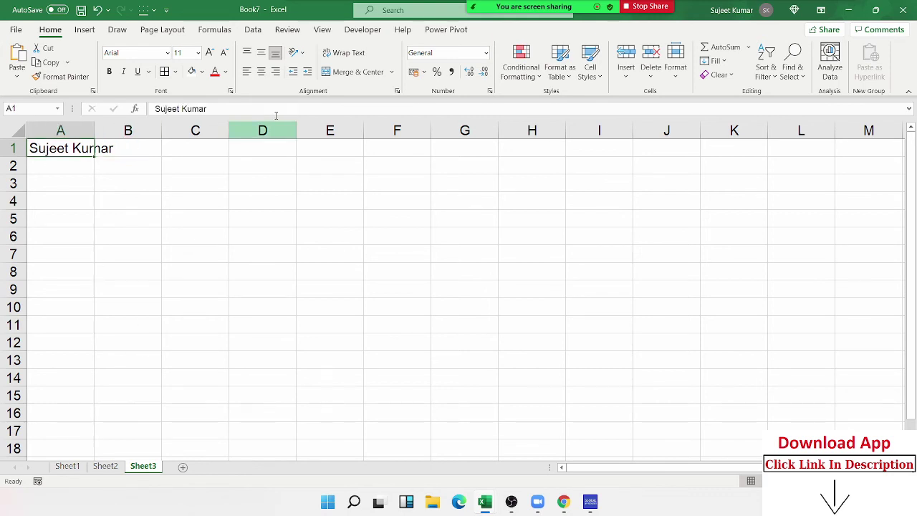
click(340, 53)
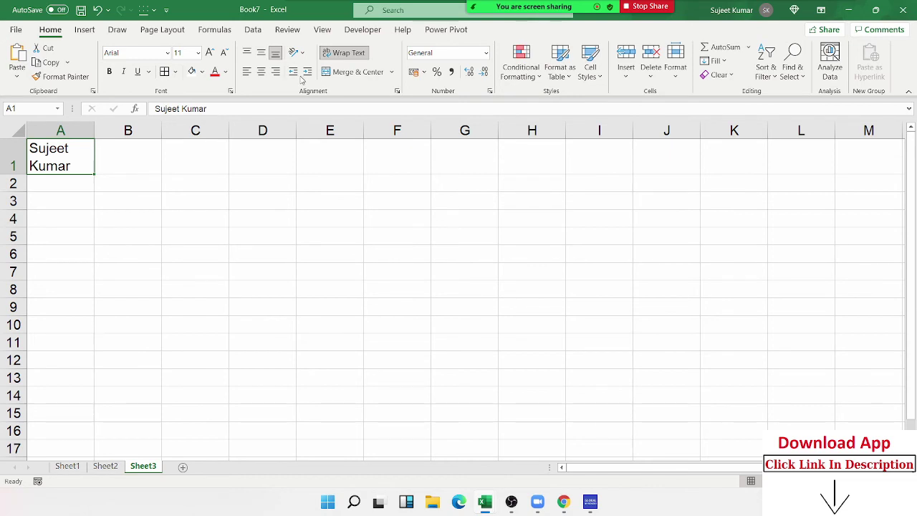
click(348, 53)
click(355, 54)
click(360, 60)
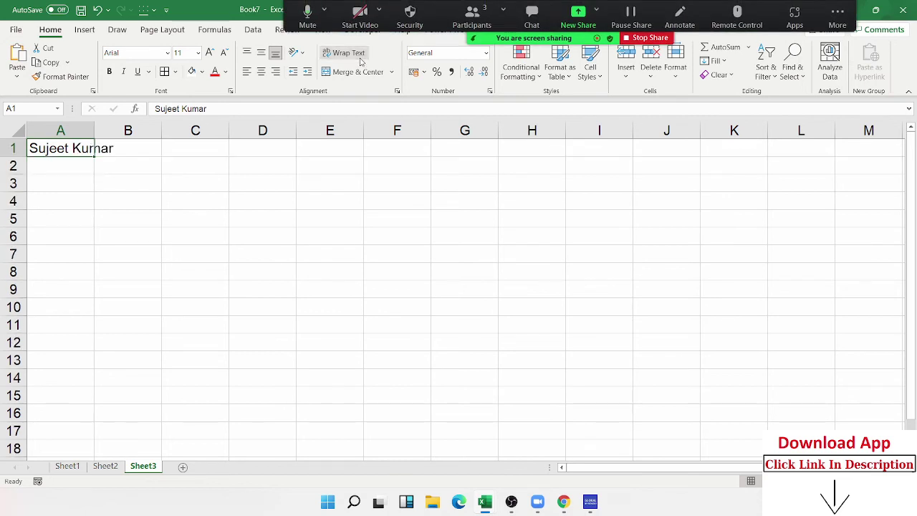
click(358, 59)
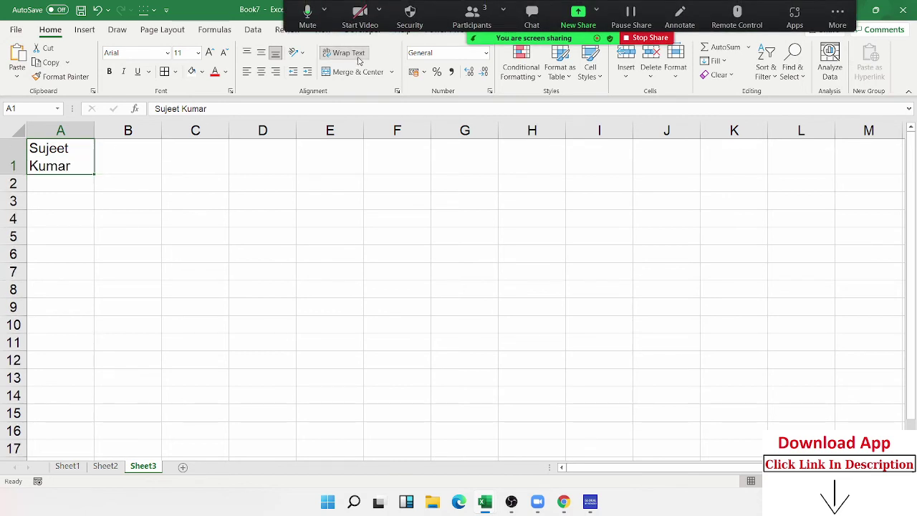
click(359, 60)
click(210, 215)
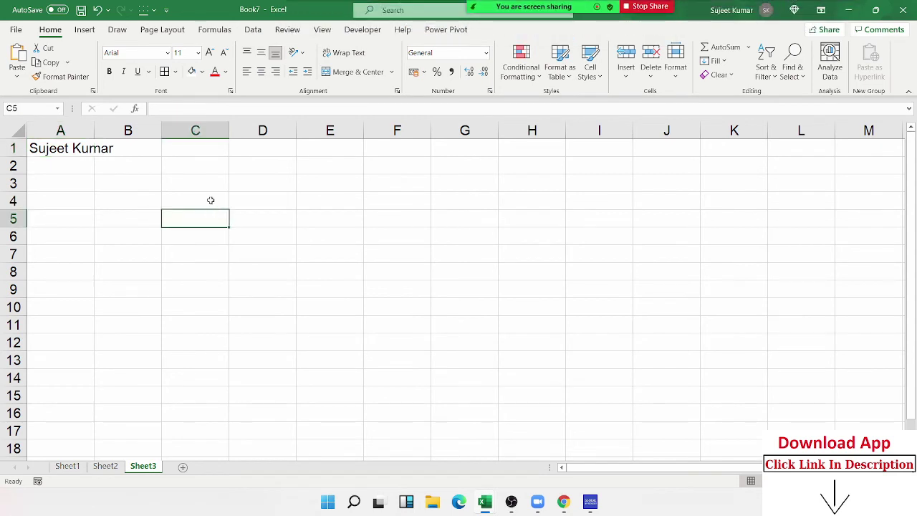
text(123)
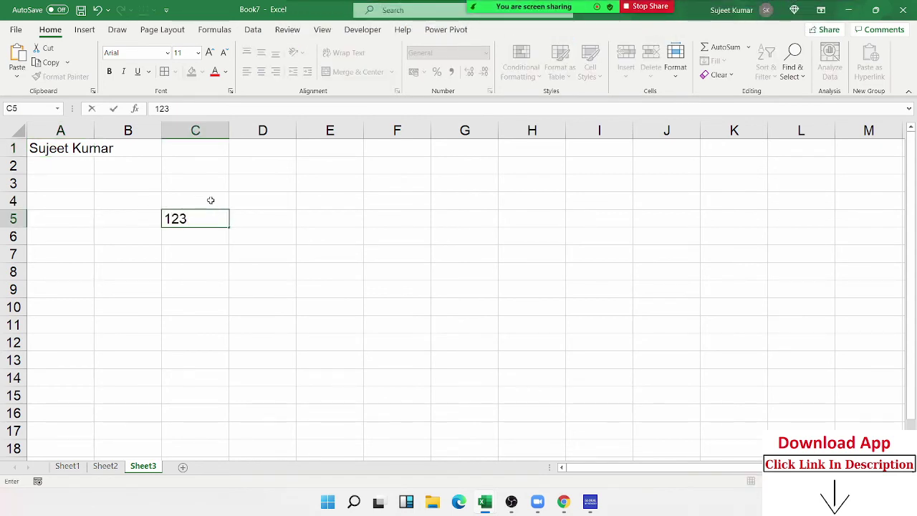
key(alt+Return)
text(852)
key(alt+Return)
text(147)
key(Return)
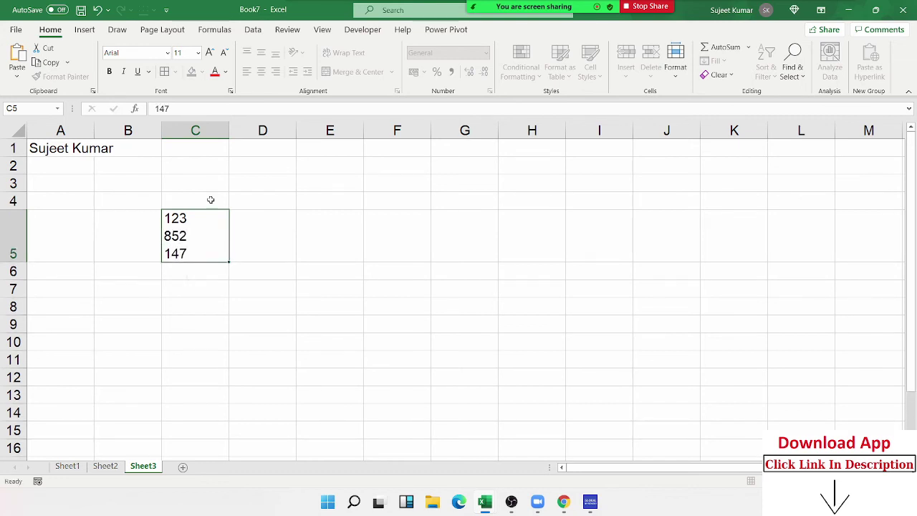
click(201, 200)
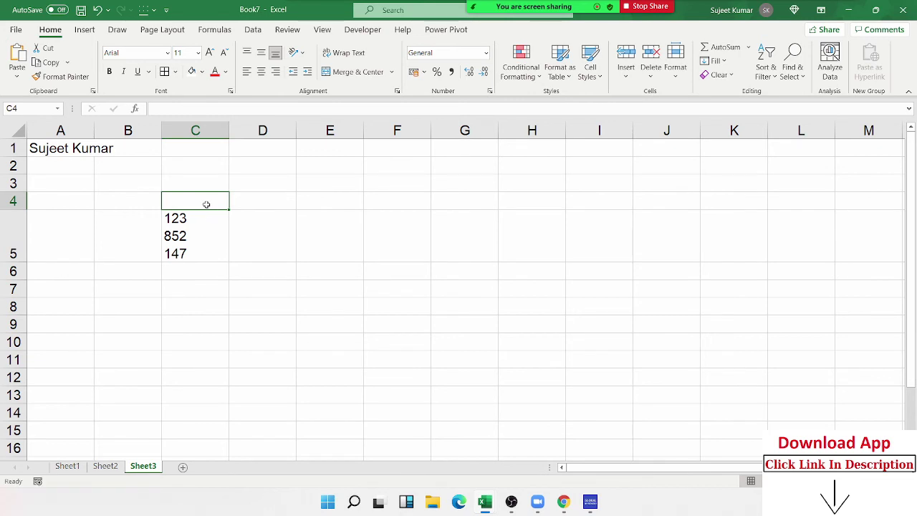
click(217, 246)
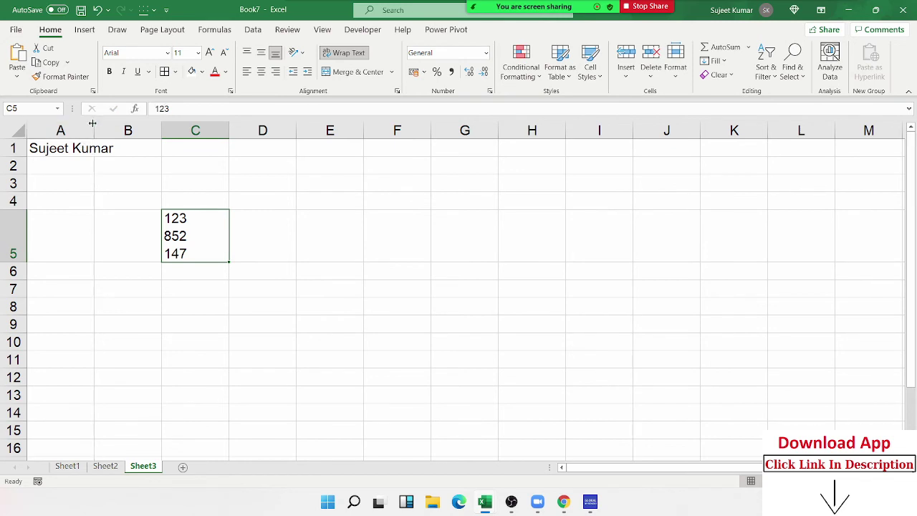
drag(92, 124, 115, 124)
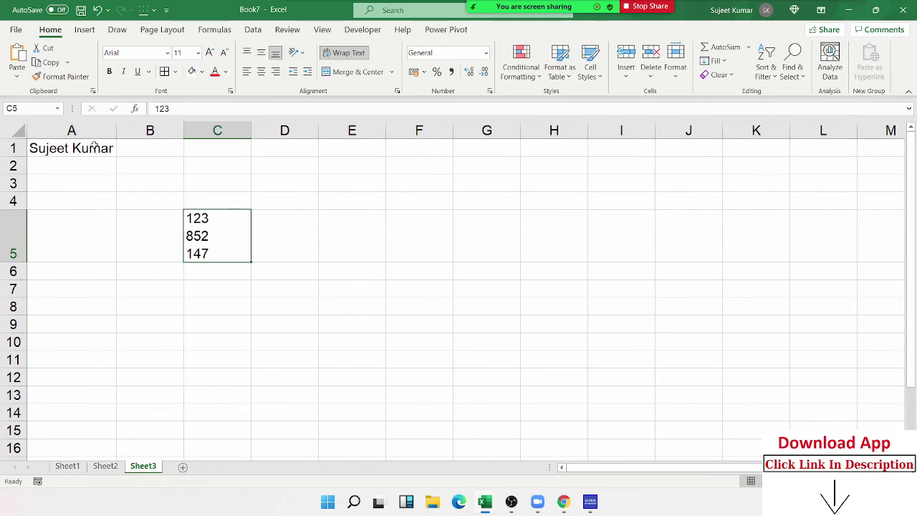
key(ctrl+z)
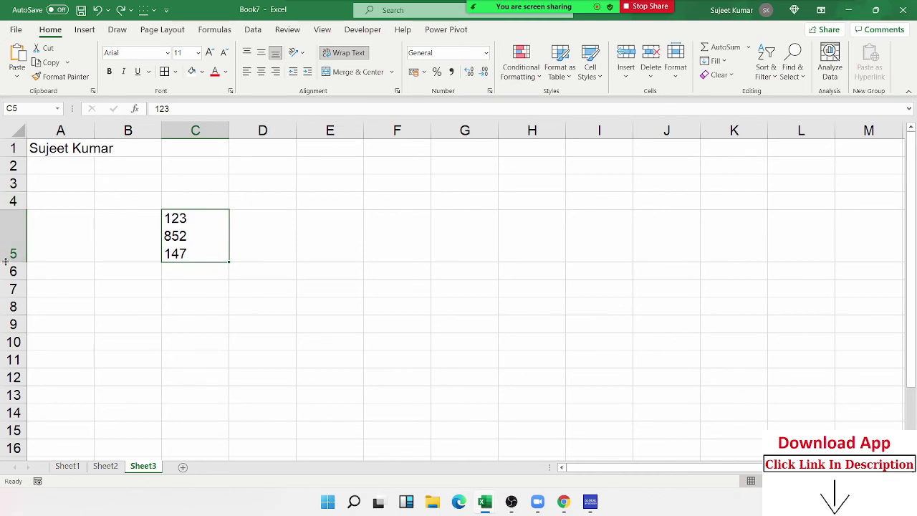
key(Delete)
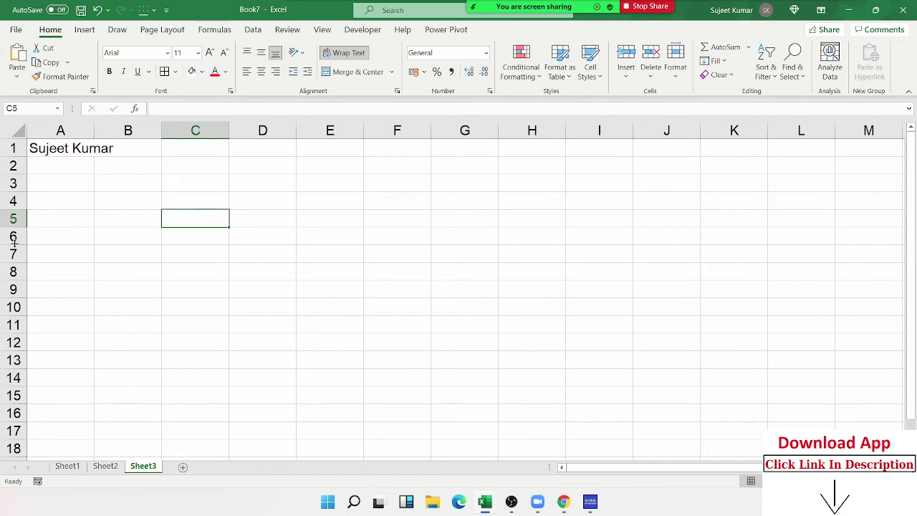
Turn on Shrink to fit for cell A1 in the Format Cells alignment settings
click(33, 151)
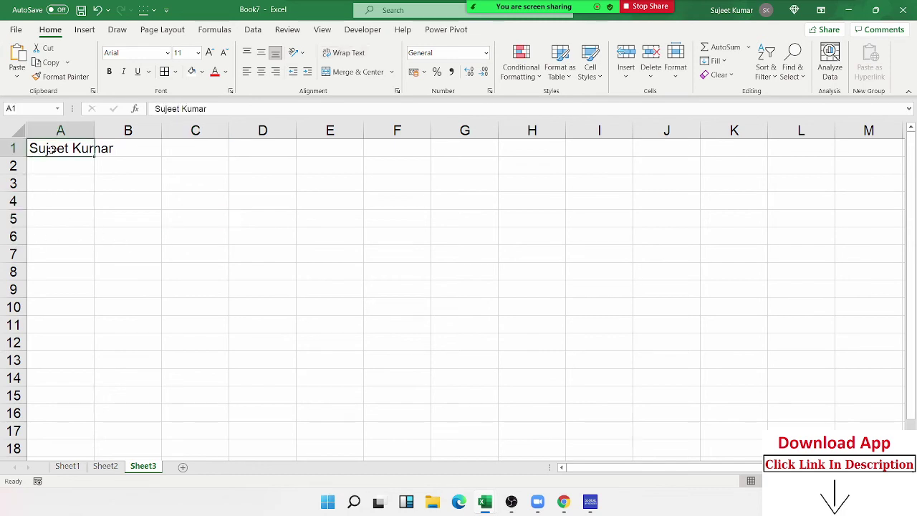
click(490, 91)
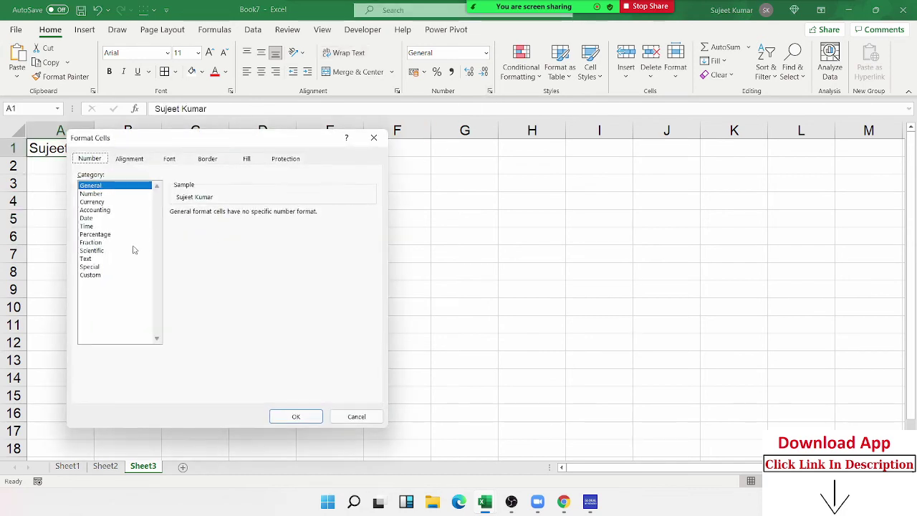
click(141, 159)
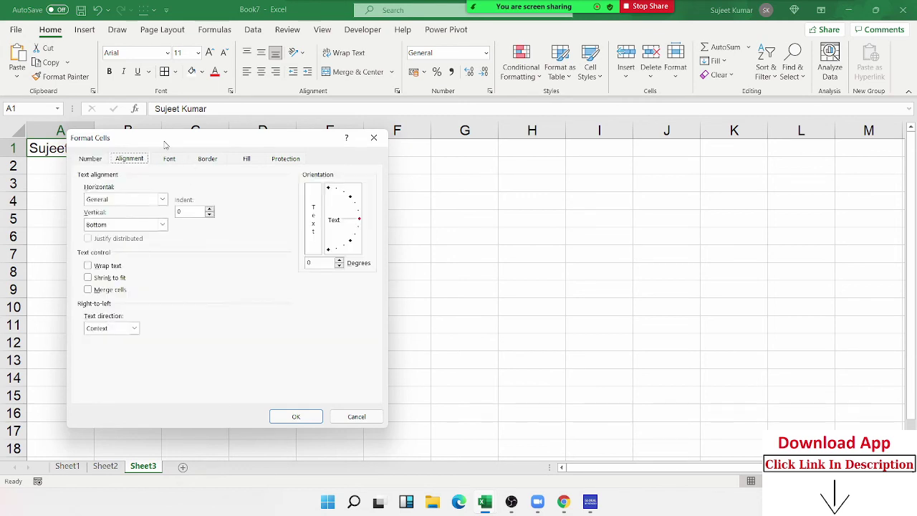
drag(165, 144, 453, 125)
click(387, 261)
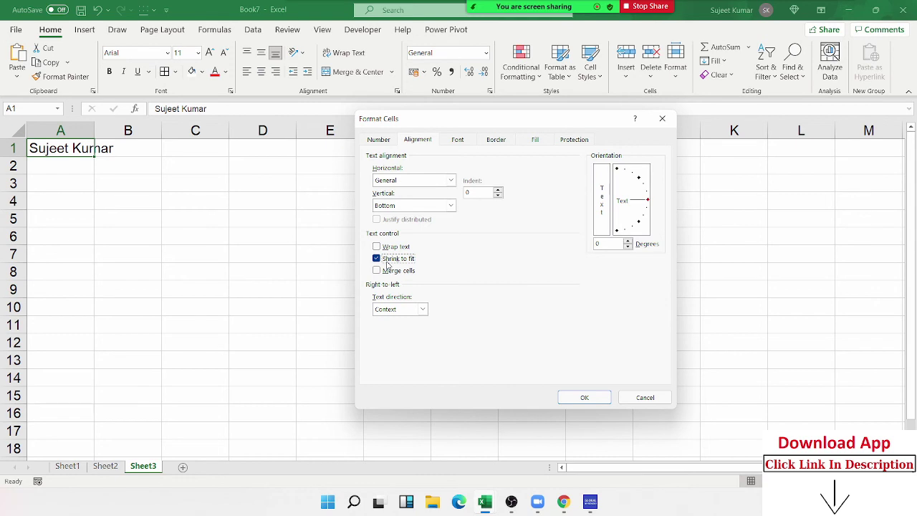
click(583, 398)
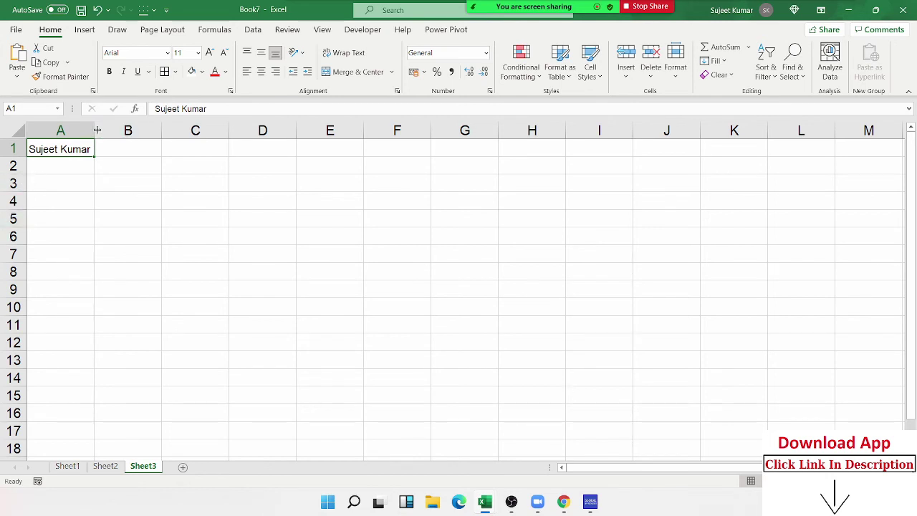
Widen column A so the name fits, then select C6:G11
mouse_move(93, 131)
mouse_down()
mouse_move(134, 137)
mouse_move(92, 129)
mouse_up()
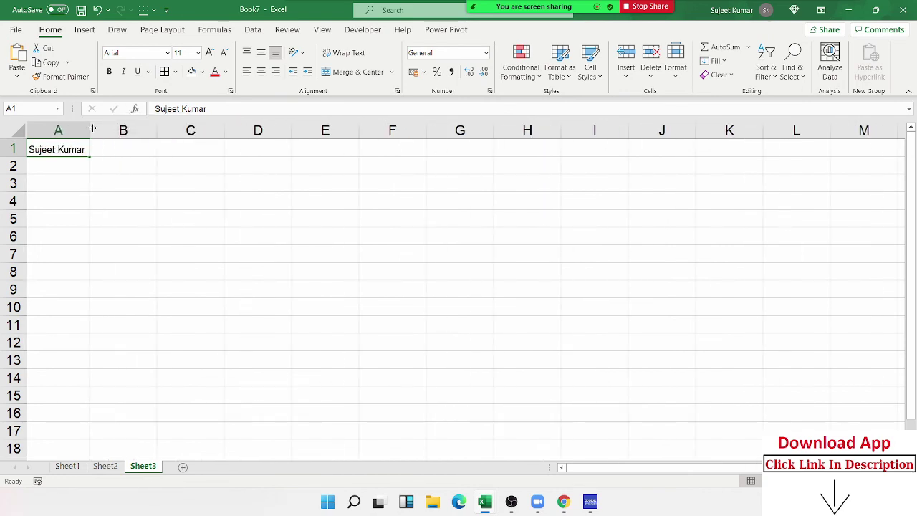
drag(93, 128, 114, 136)
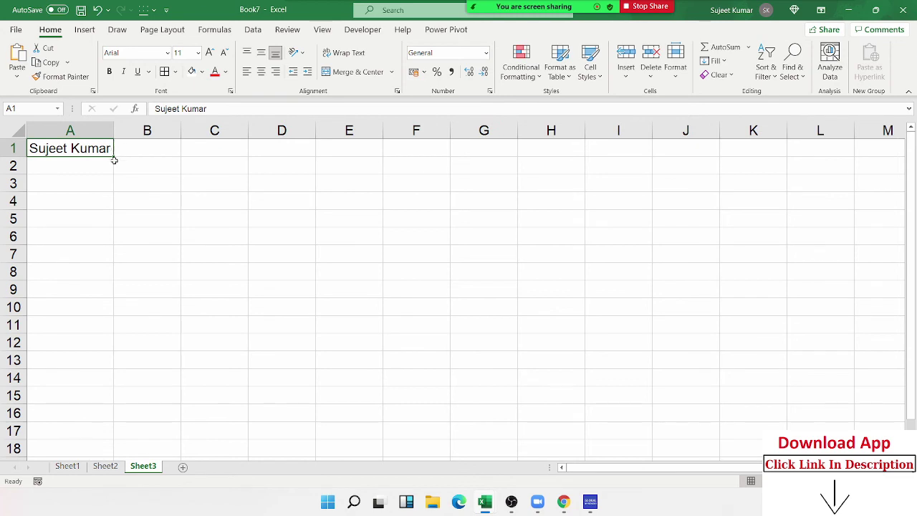
mouse_move(241, 231)
mouse_down()
mouse_move(412, 319)
mouse_move(453, 327)
mouse_up()
Merge C6:G11 with Merge Across instead of one centred block
click(358, 72)
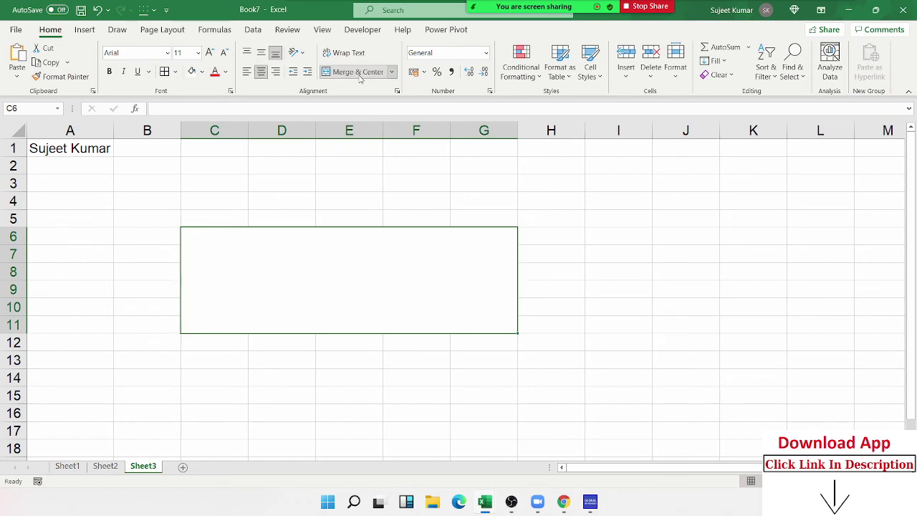
click(391, 72)
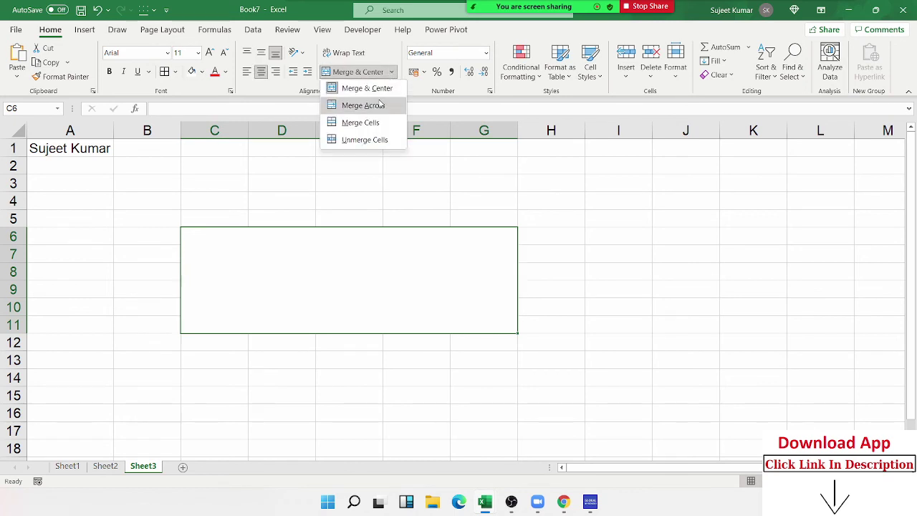
click(381, 105)
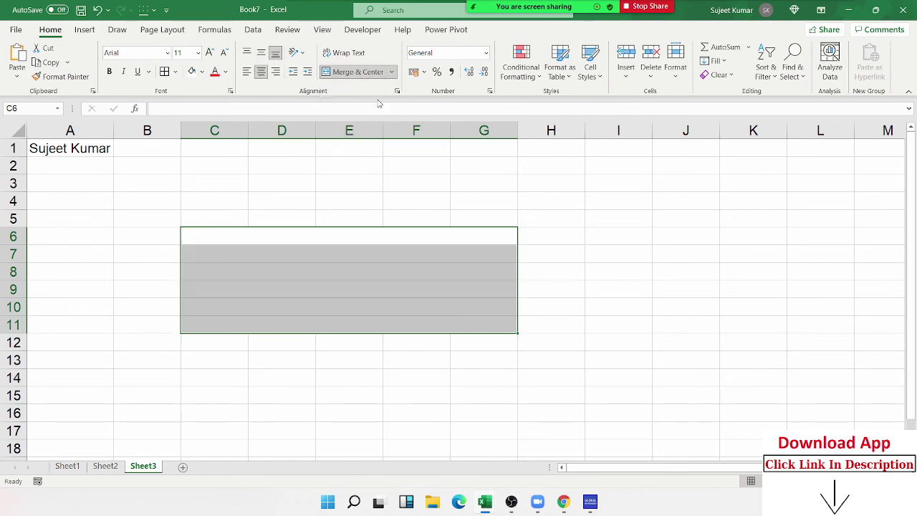
Enter New Delhi in cell A2 and reselect it
click(88, 169)
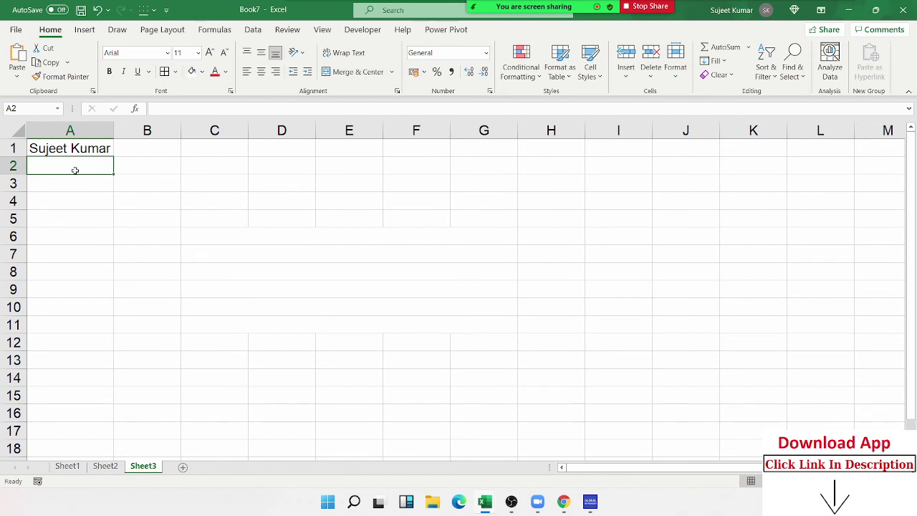
click(357, 168)
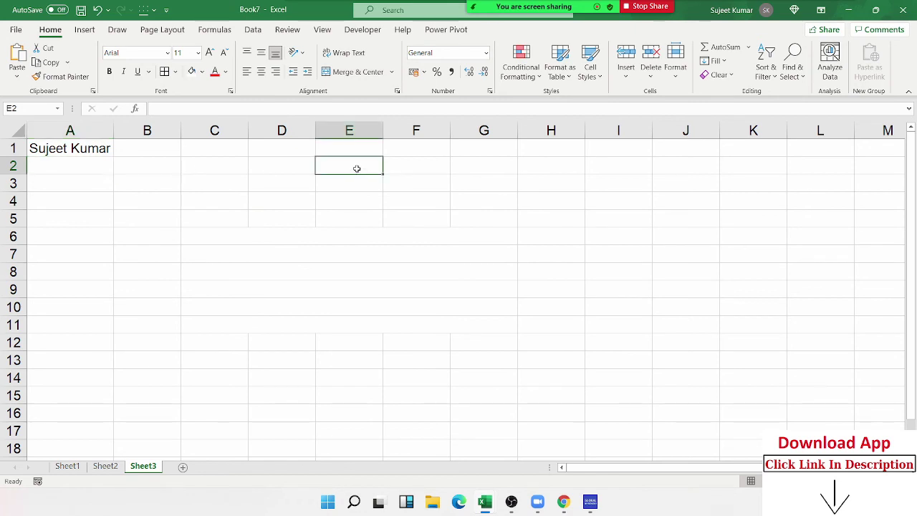
click(52, 166)
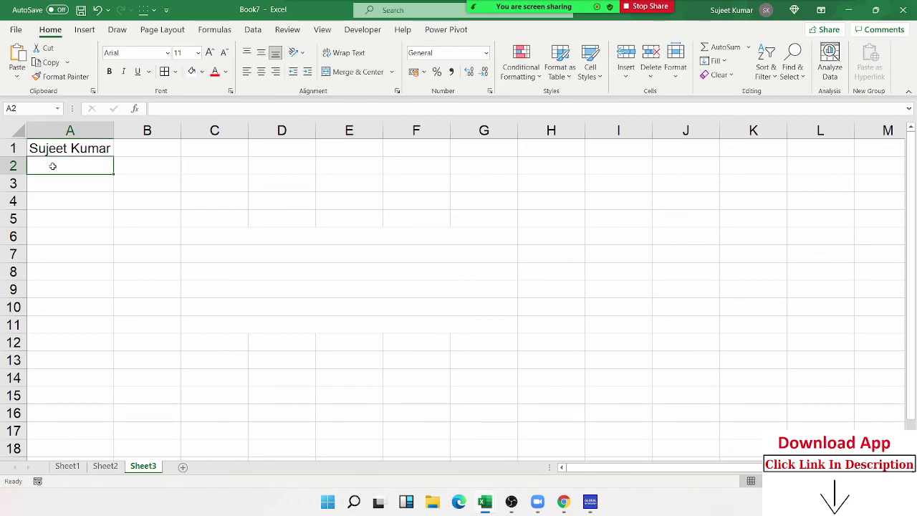
text(New)
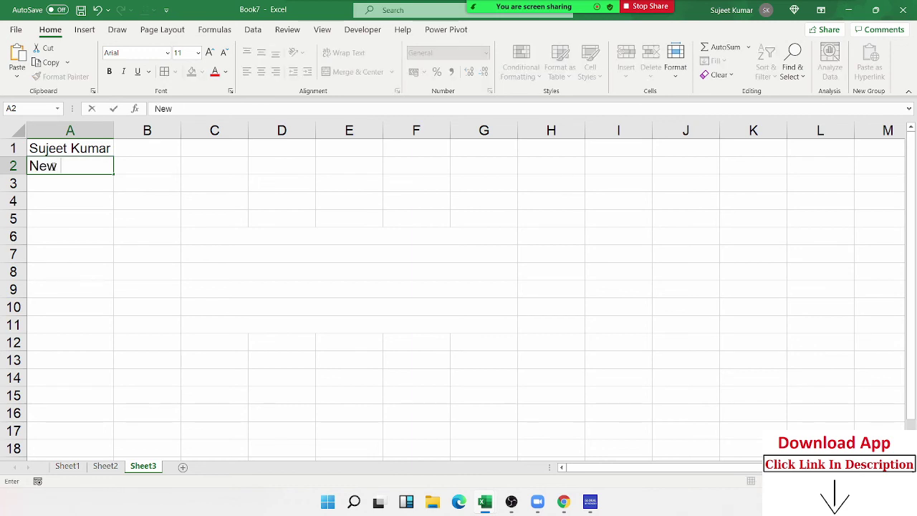
text( Delhi)
key(Return)
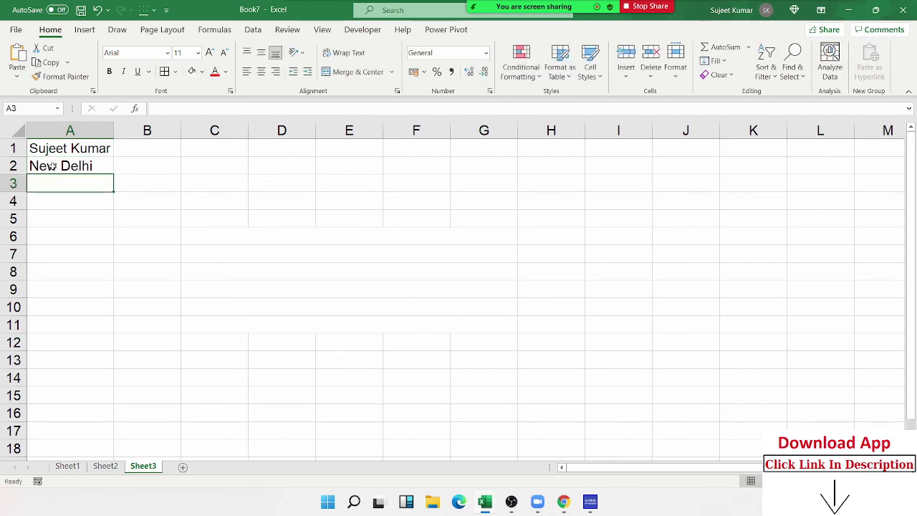
click(326, 162)
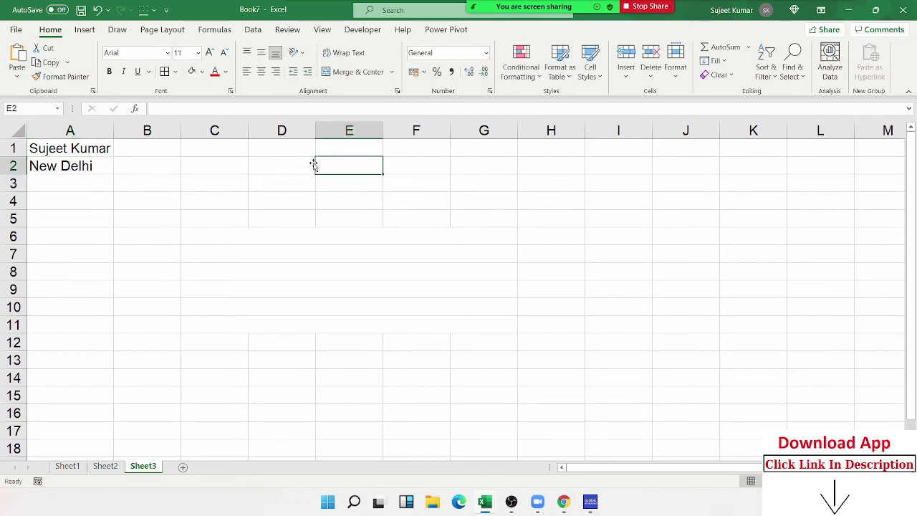
click(82, 165)
Increase the indent of New Delhi in A2 repeatedly until it reaches column E
click(308, 72)
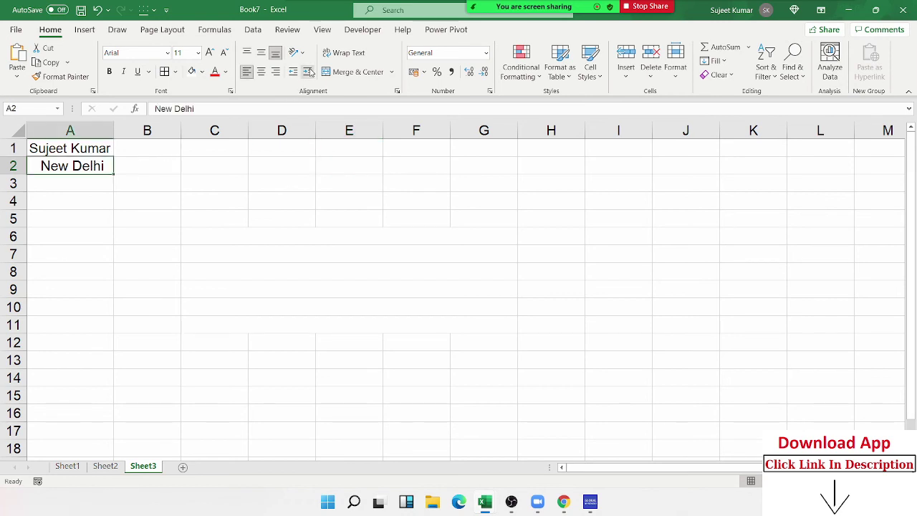
click(308, 71)
click(308, 71)
double_click(308, 72)
double_click(308, 72)
double_click(308, 72)
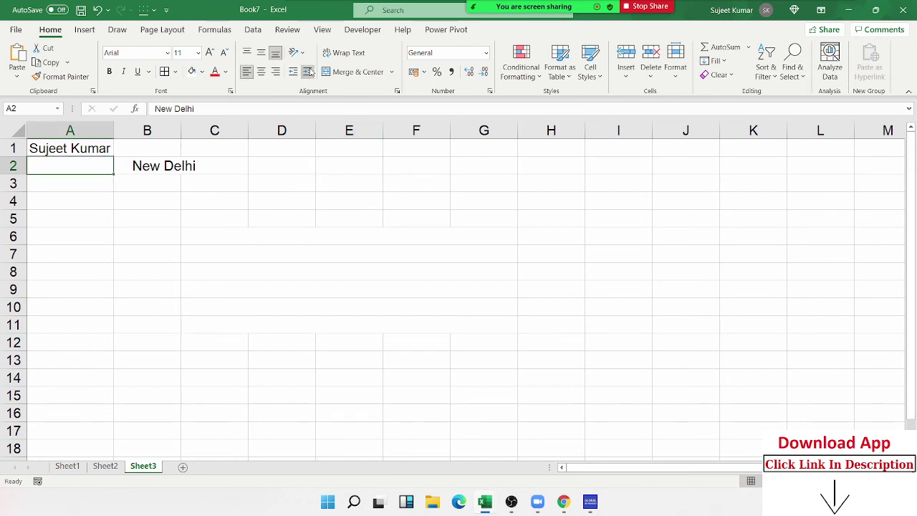
double_click(308, 72)
click(308, 72)
double_click(308, 72)
double_click(308, 72)
double_click(308, 71)
click(308, 71)
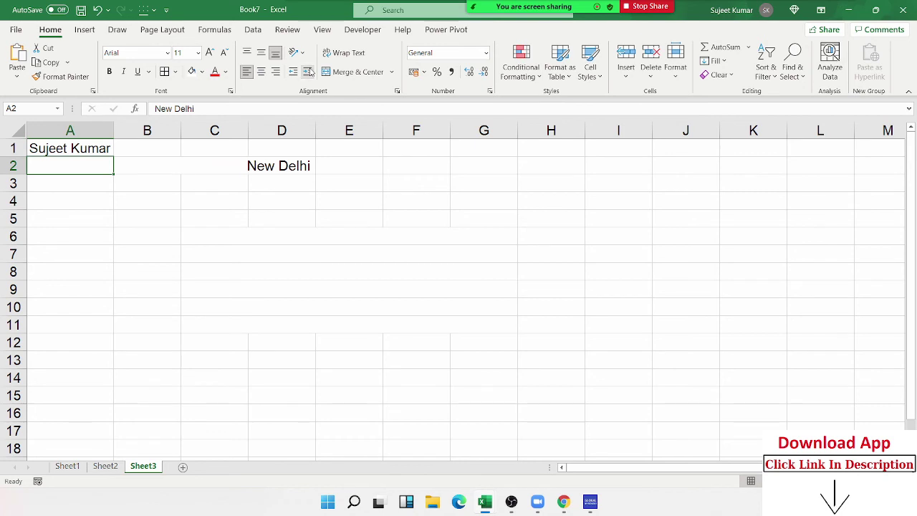
click(308, 71)
double_click(308, 72)
double_click(309, 72)
click(308, 72)
double_click(308, 72)
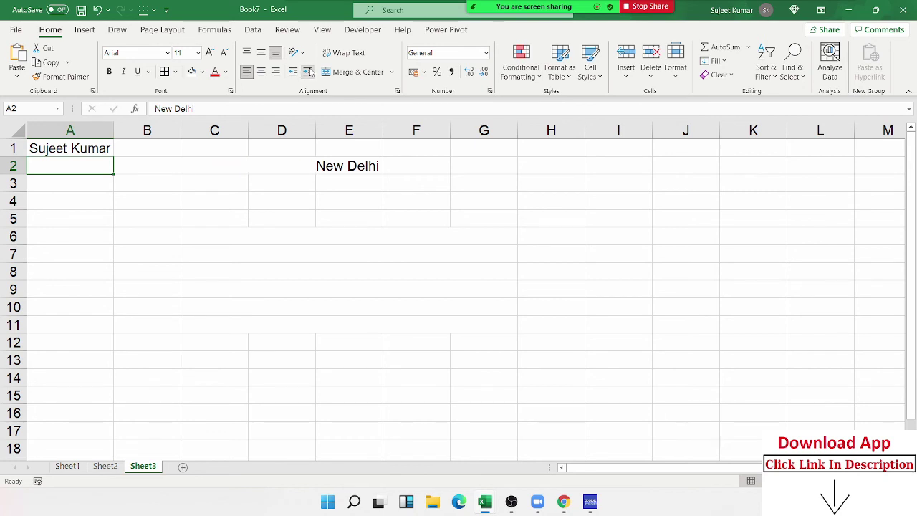
Enter a test 1 in B2 to hide the overflow, then clear it again
click(392, 353)
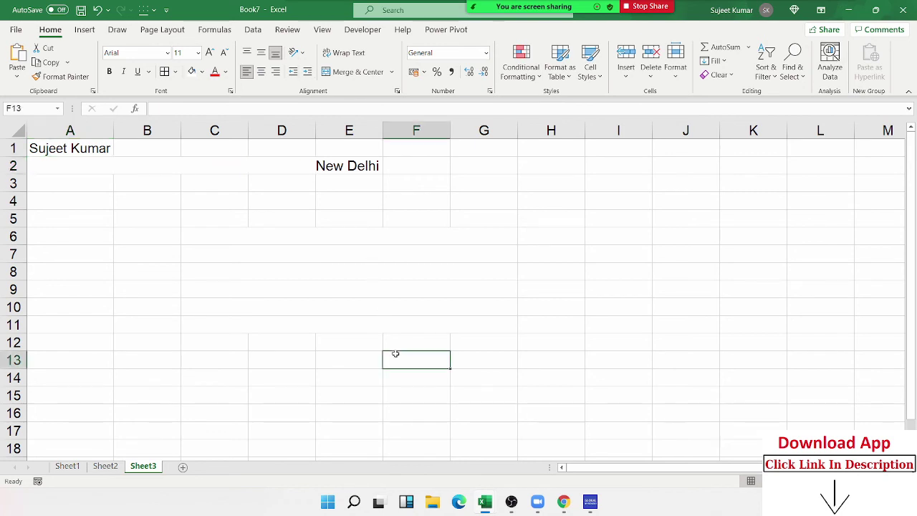
click(133, 166)
text(1)
key(Return)
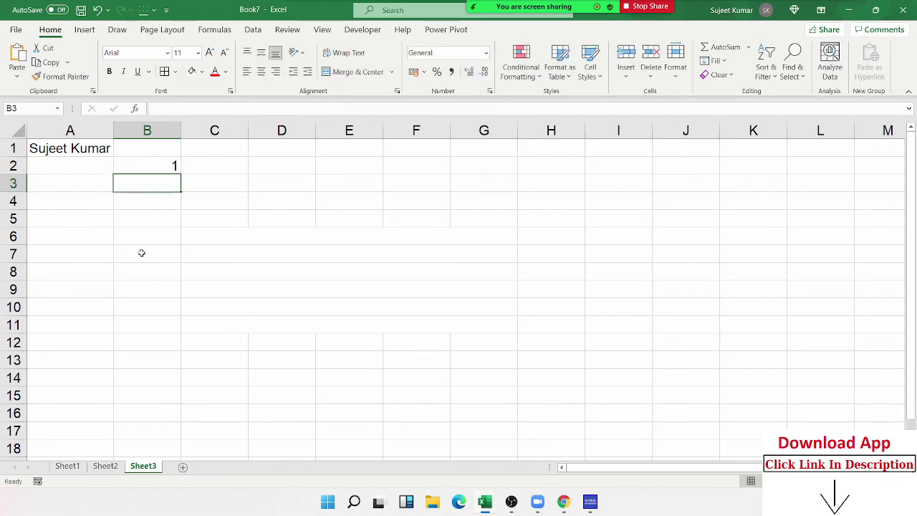
key(Up)
key(Delete)
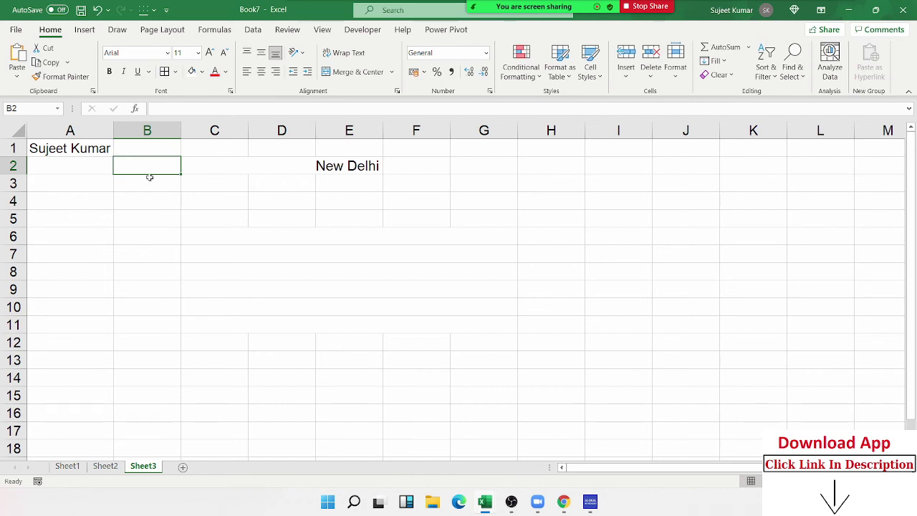
click(477, 180)
Select I3 and open the Format Cells number settings
click(606, 184)
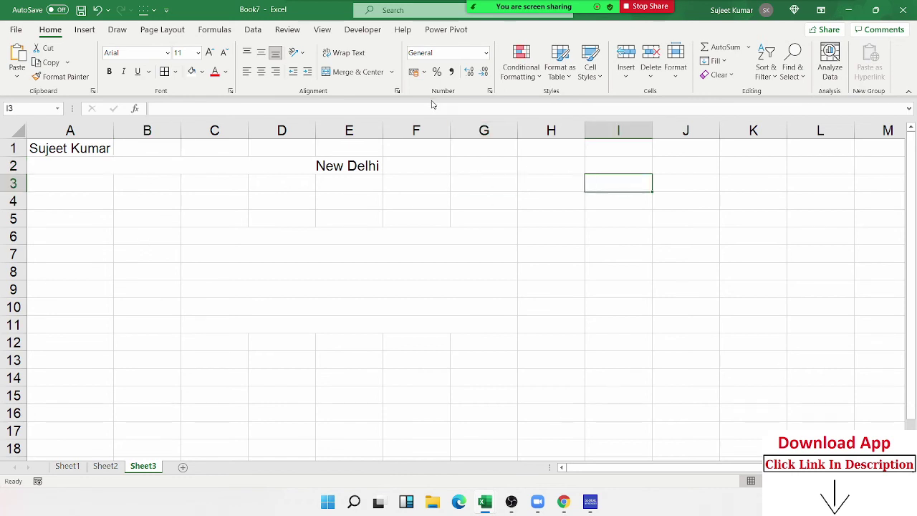
click(490, 91)
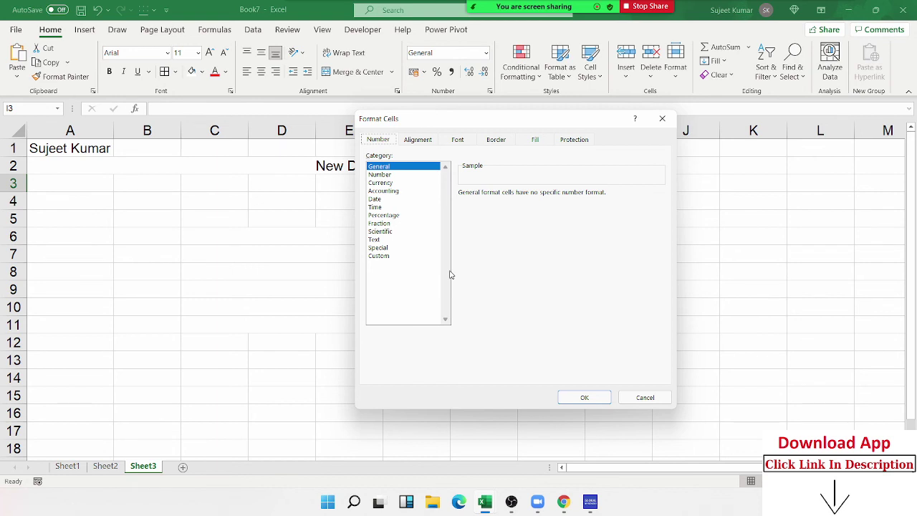
Preview Number, Currency and Accounting formats with the ₹ symbol, close the dialog, then add Sheet4
click(381, 175)
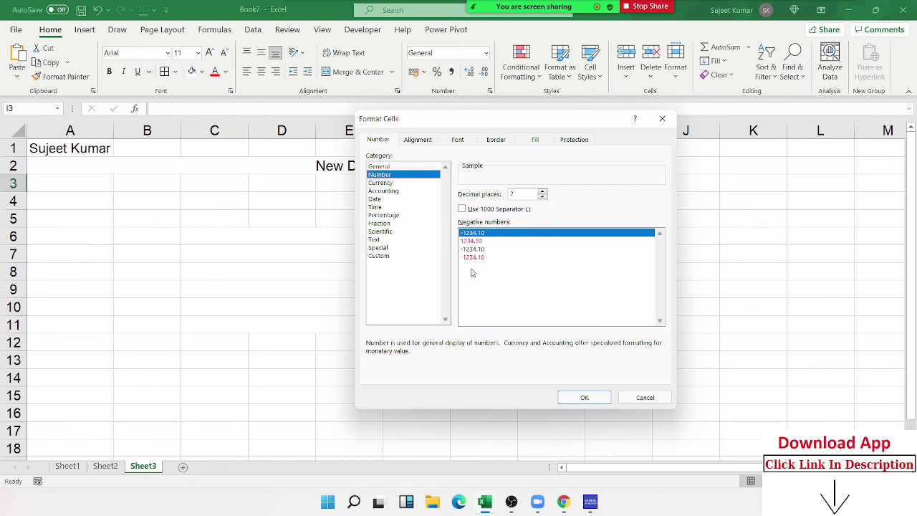
click(404, 182)
click(496, 210)
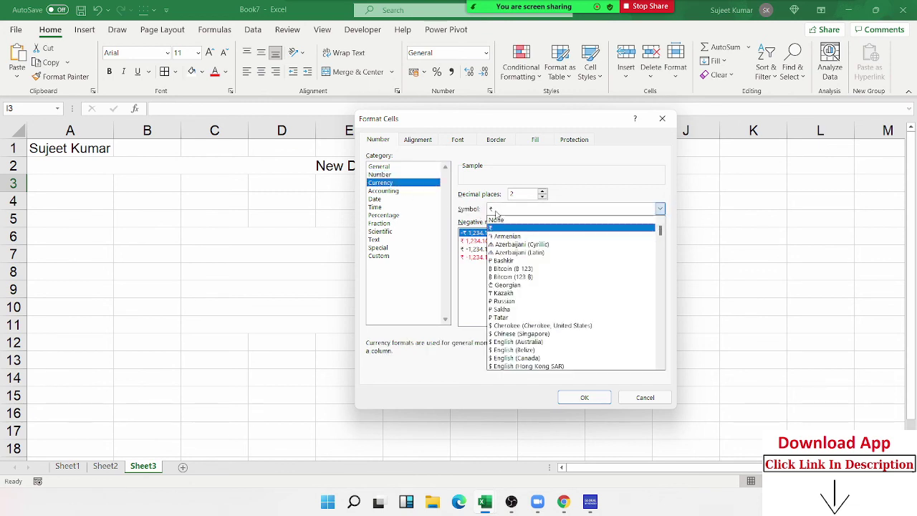
click(496, 212)
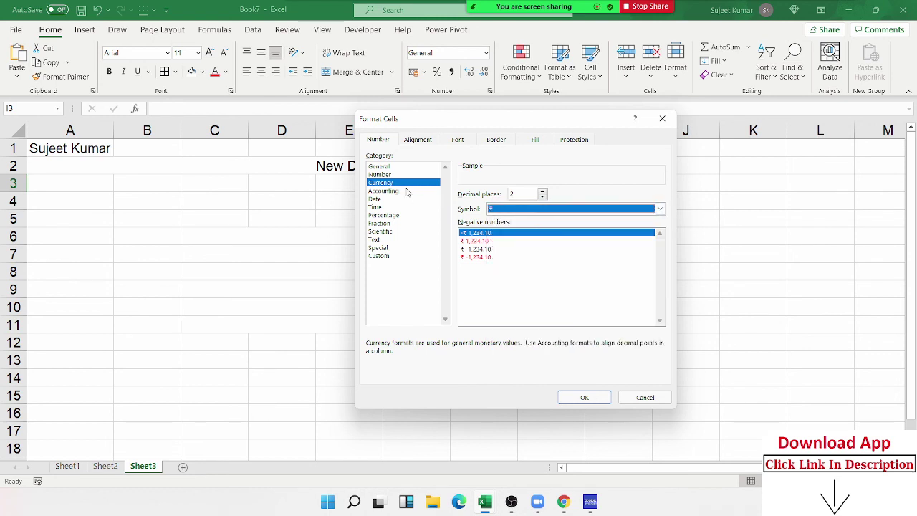
click(406, 192)
click(504, 215)
click(504, 215)
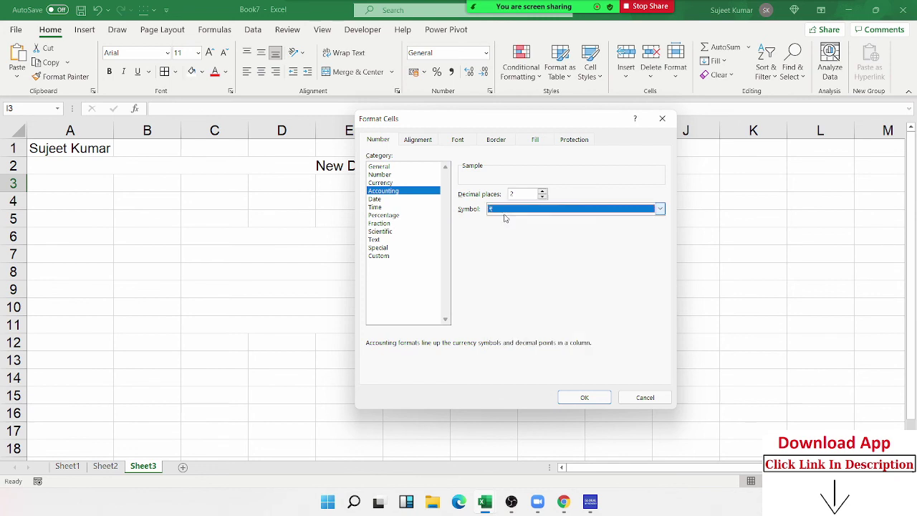
key(Return)
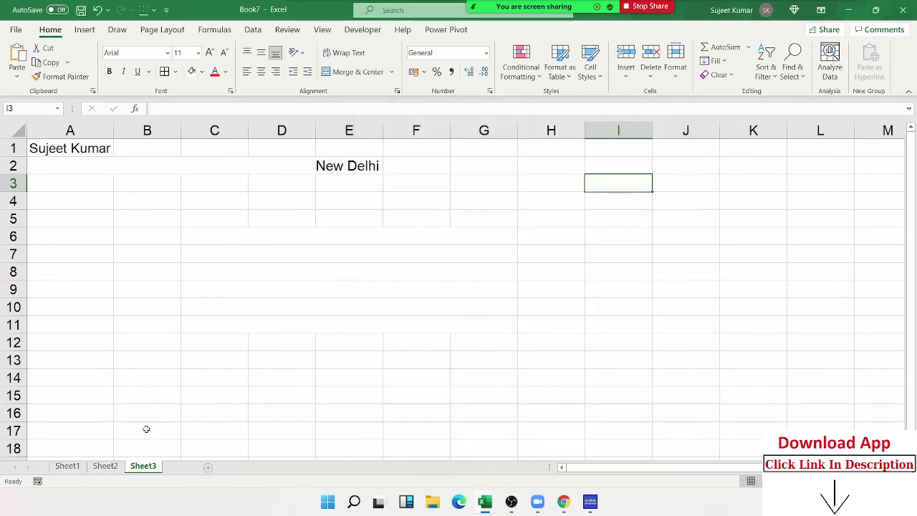
key(shift+F11)
Enter =RANDBETWEEN(10,90) in cell A1
text(=ra)
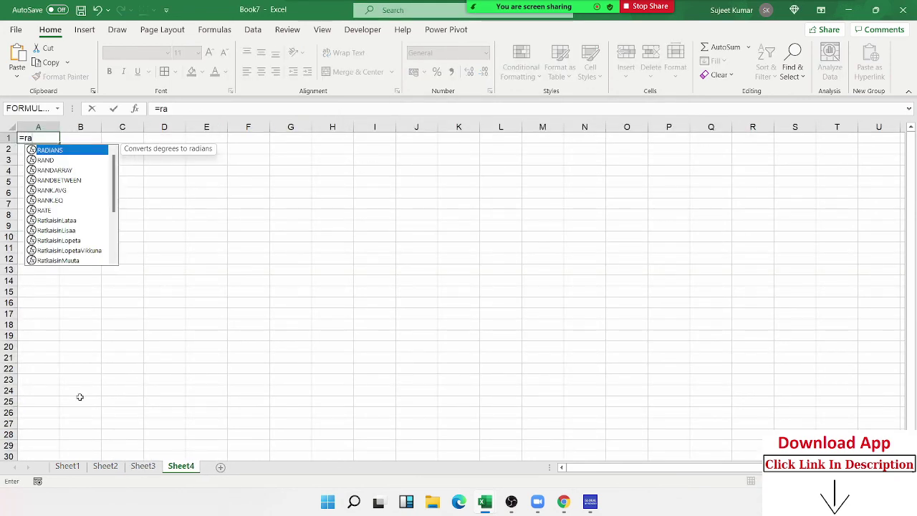
key(Down)
key(Down)
key(Down)
key(Tab)
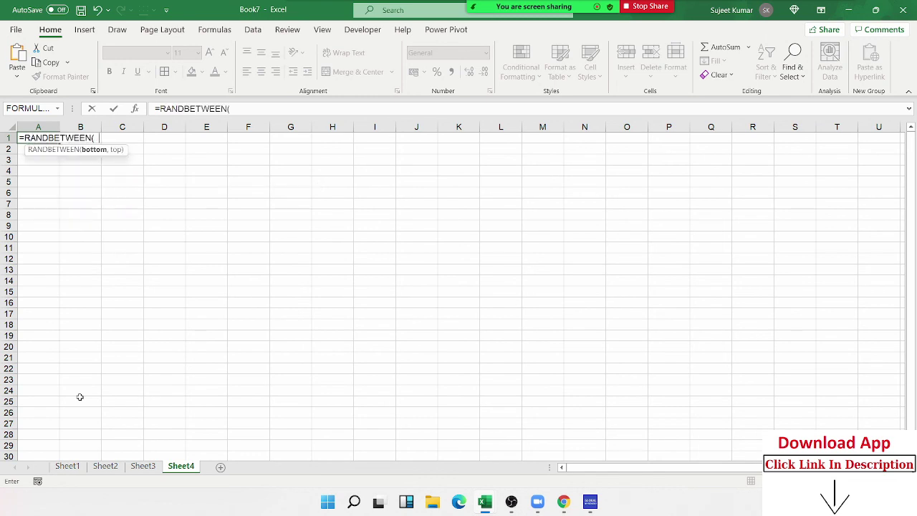
text(10,90)
key(Return)
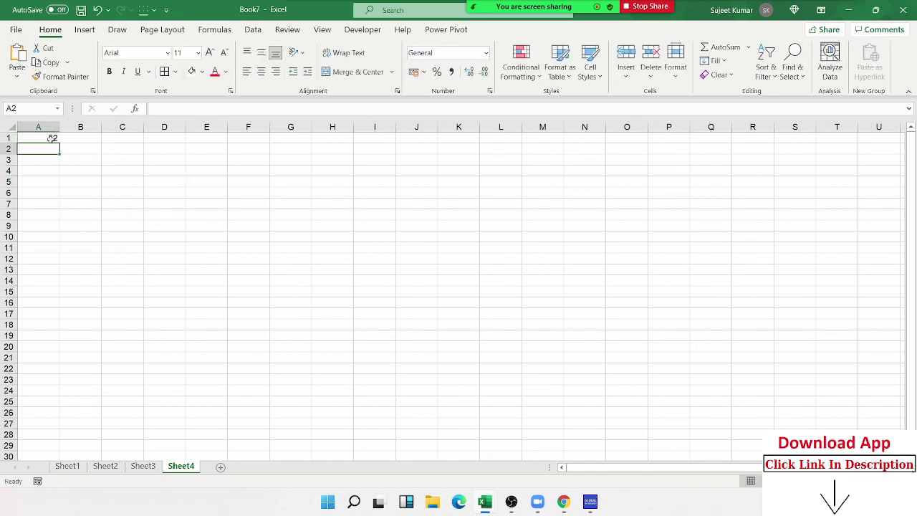
Fill the formula across A1:I24 and paste the grid back as fixed values
drag(40, 138, 385, 396)
key(ctrl+r)
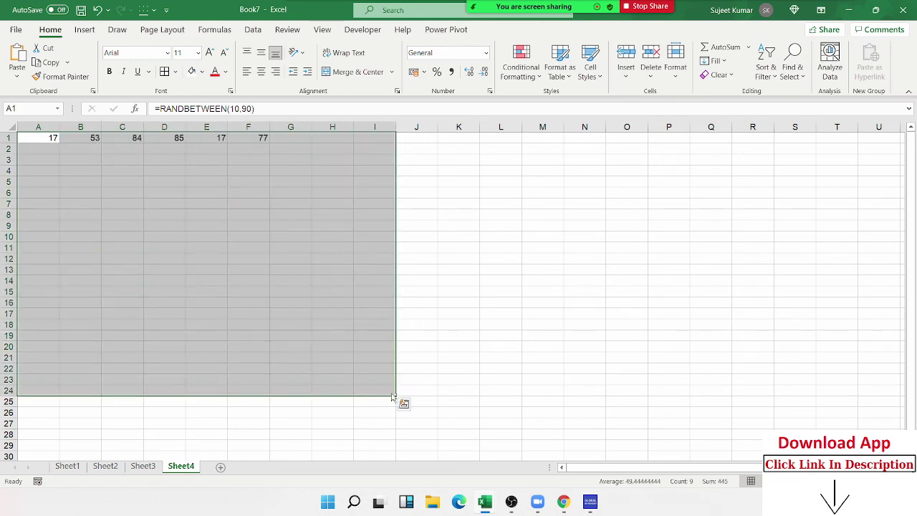
key(ctrl+d)
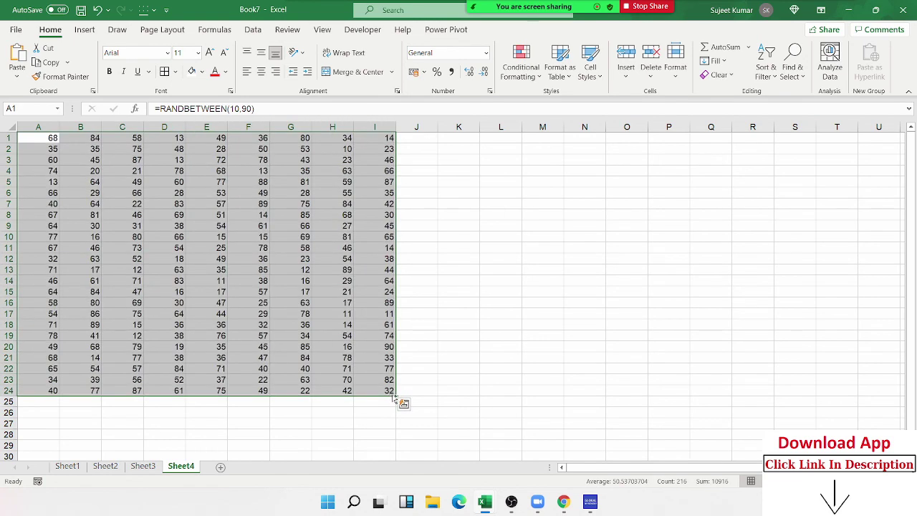
key(ctrl+c)
click(16, 76)
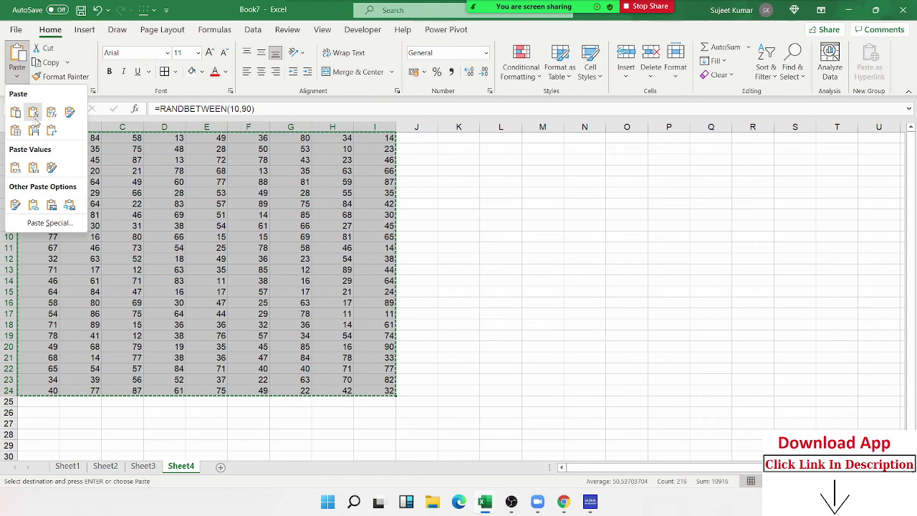
click(17, 169)
key(Escape)
Set cells B7, G11, H5, F18 and B17 to 0
click(95, 205)
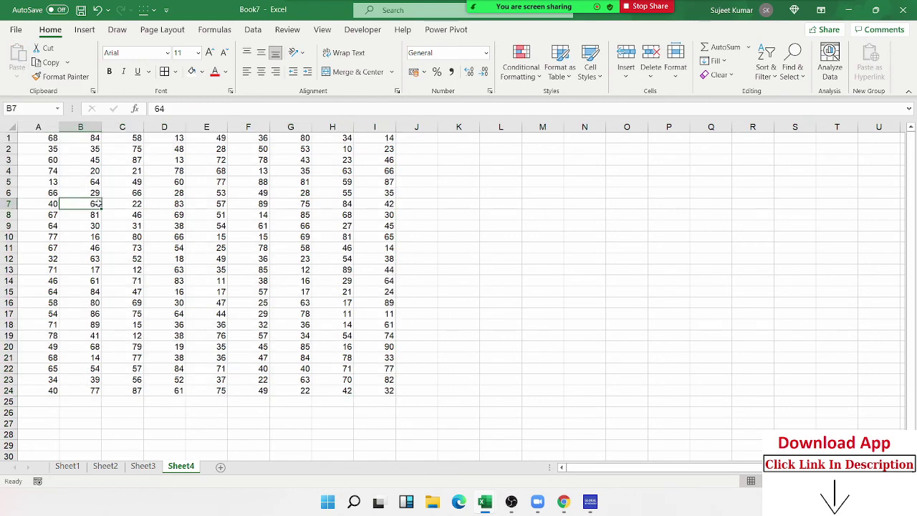
text(0)
click(290, 248)
text(0)
click(332, 182)
text(0)
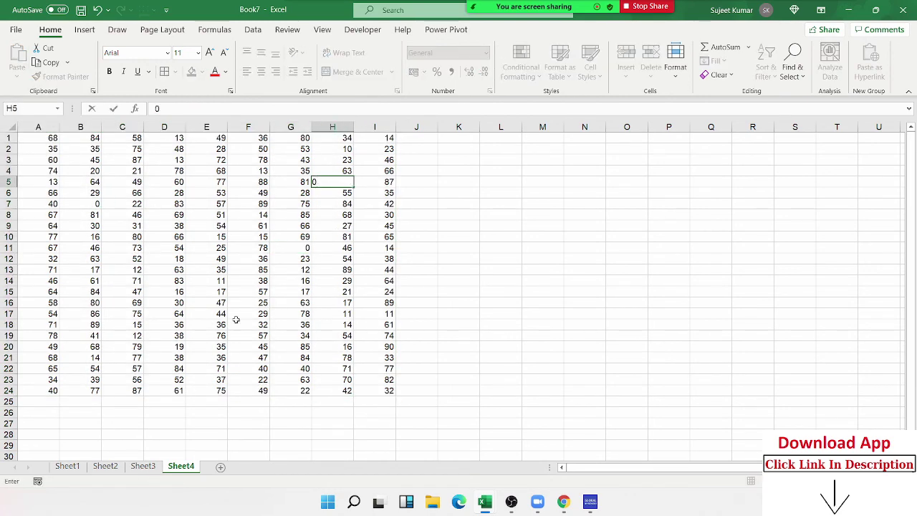
click(236, 323)
text(0)
click(98, 314)
text(0)
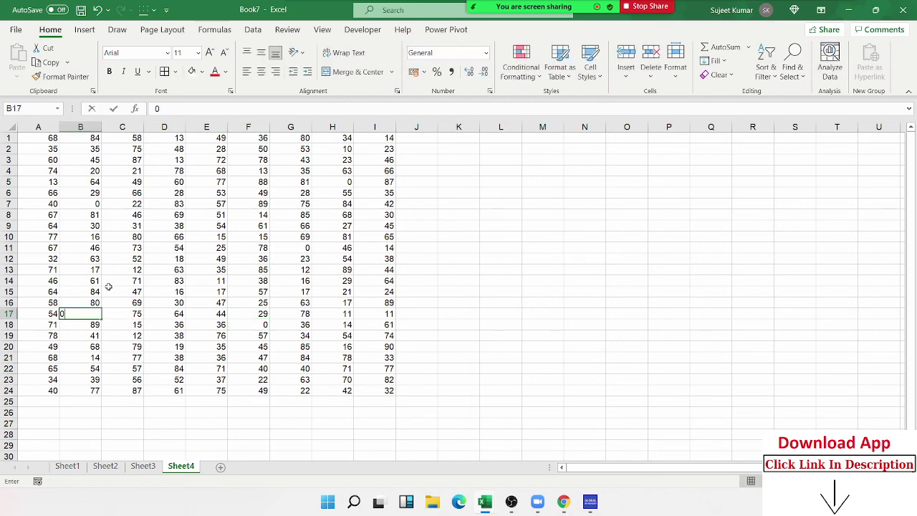
click(108, 286)
mouse_move(391, 390)
mouse_down()
mouse_move(22, 200)
mouse_move(23, 140)
mouse_up()
Format the grid as Accounting with Symbol None and 0 decimal places
right_click(188, 224)
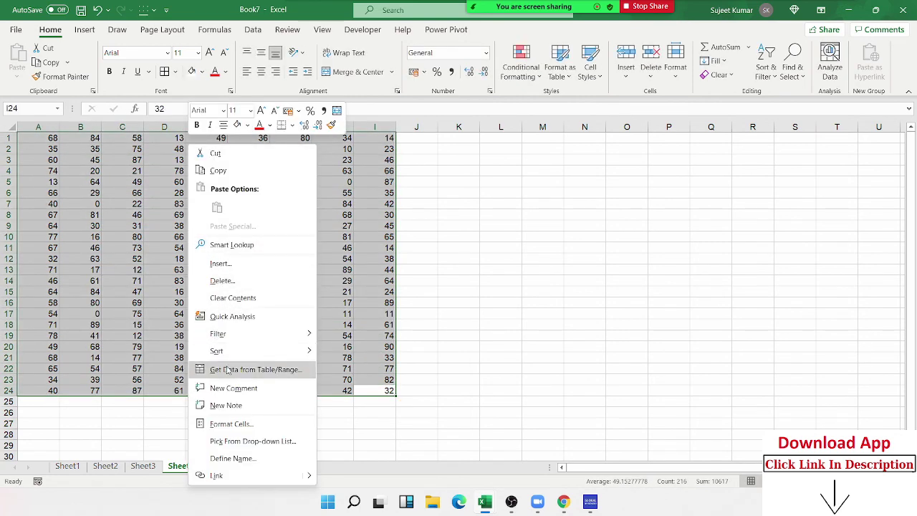
click(249, 423)
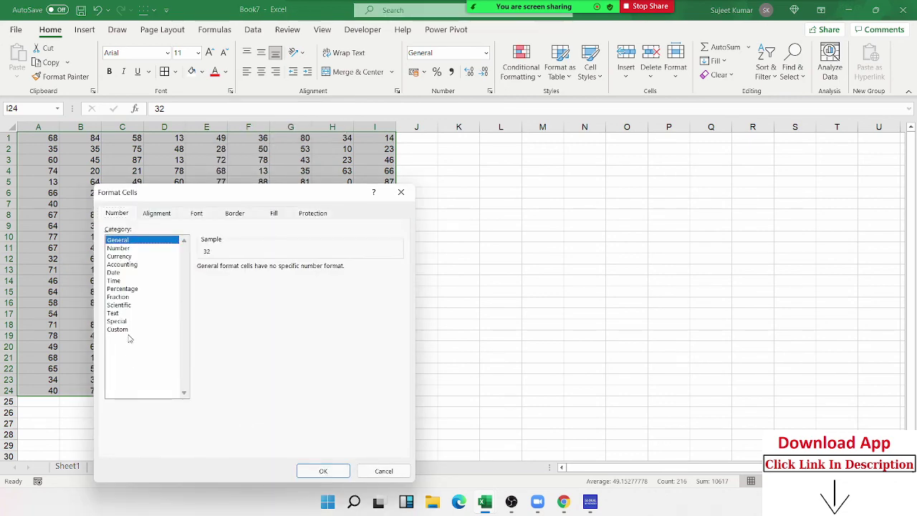
click(128, 265)
click(299, 282)
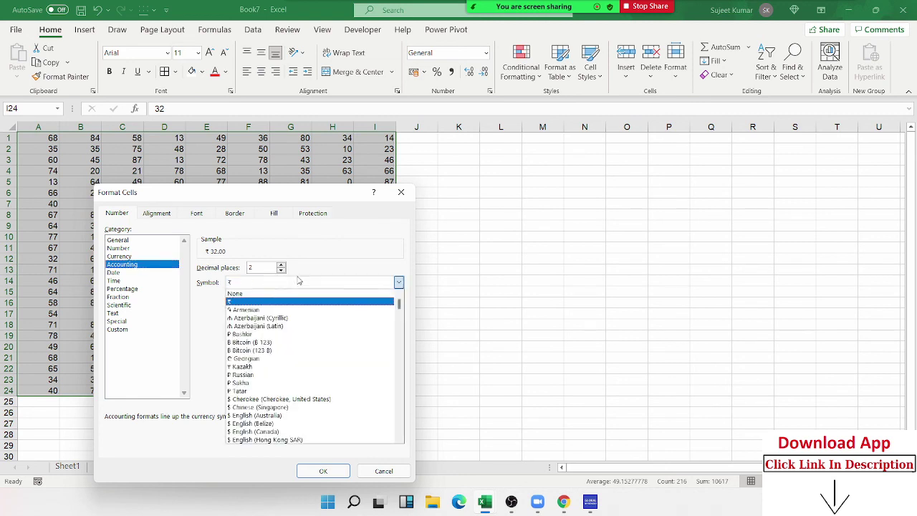
click(284, 302)
click(284, 284)
click(269, 293)
double_click(256, 268)
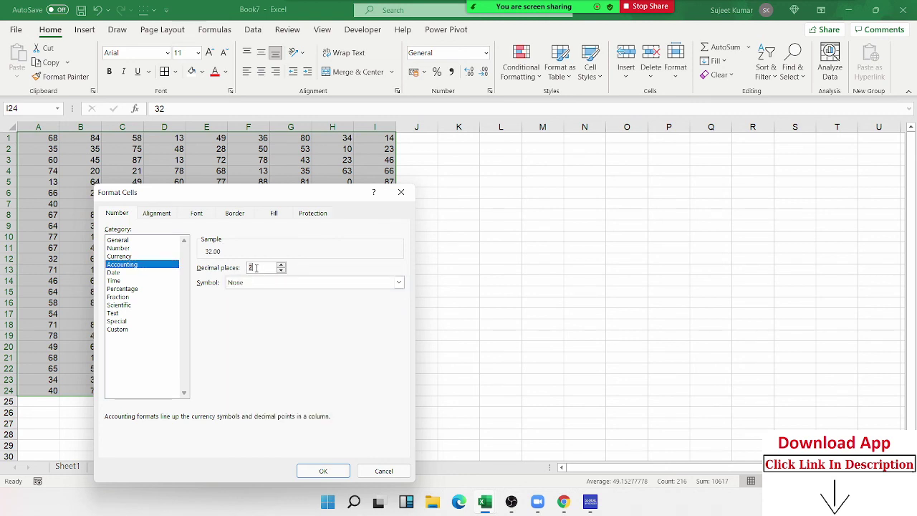
text(0)
click(321, 471)
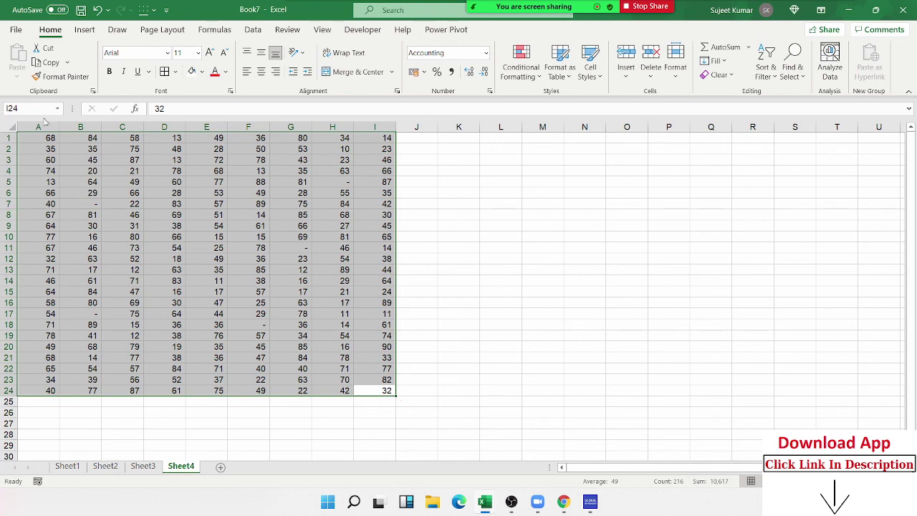
Re-enter 0 in B7 so it shows as a dash
click(94, 204)
text(0)
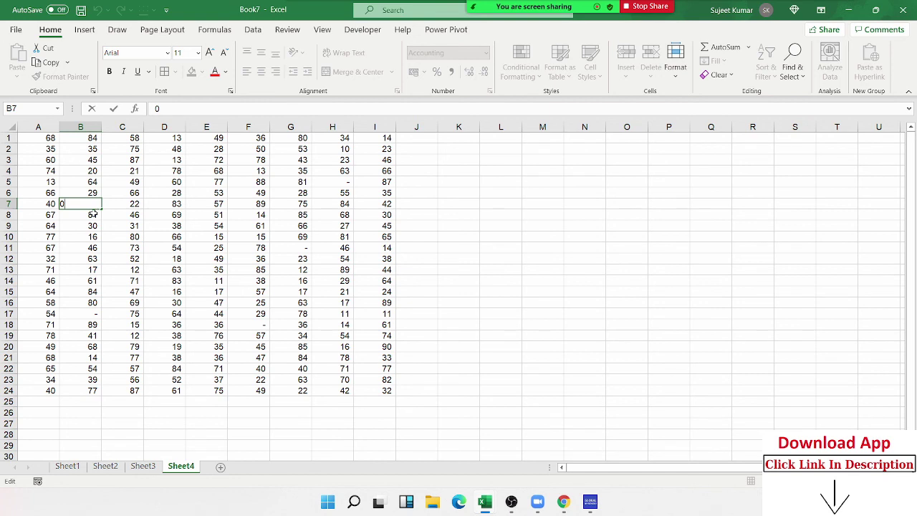
key(ctrl+Return)
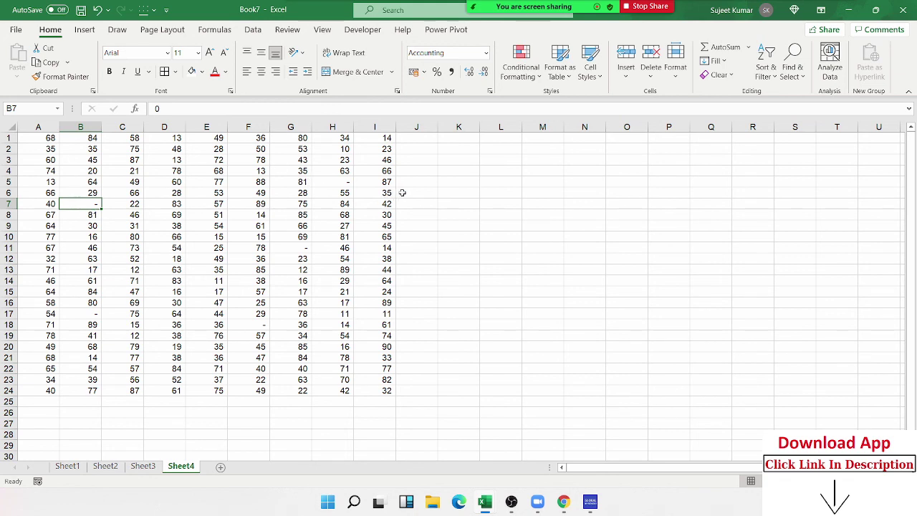
For cell M4, preview the Date format's 14-3-12 style with English (United States) locale
click(545, 172)
click(490, 91)
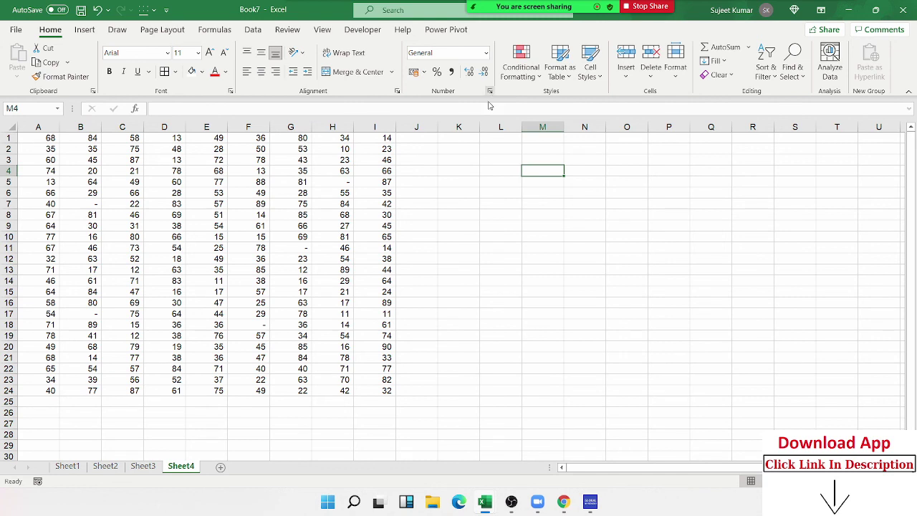
click(377, 200)
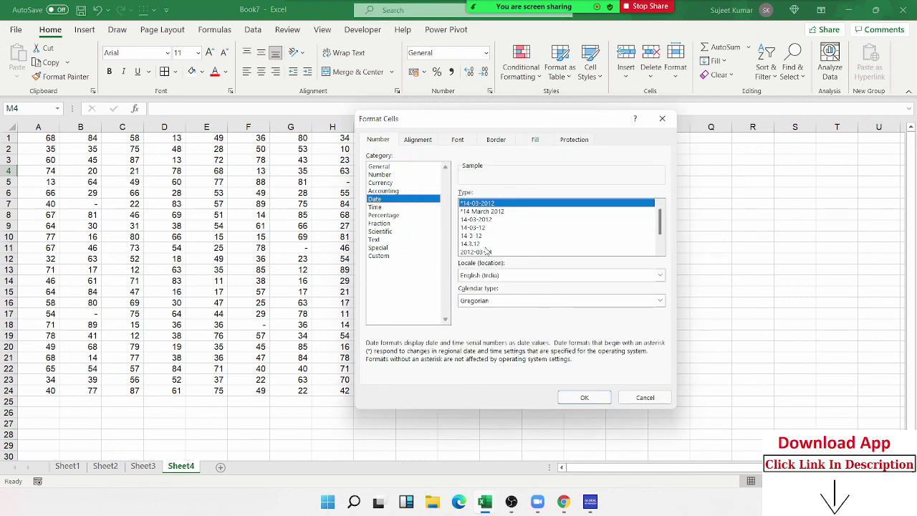
click(503, 236)
click(504, 278)
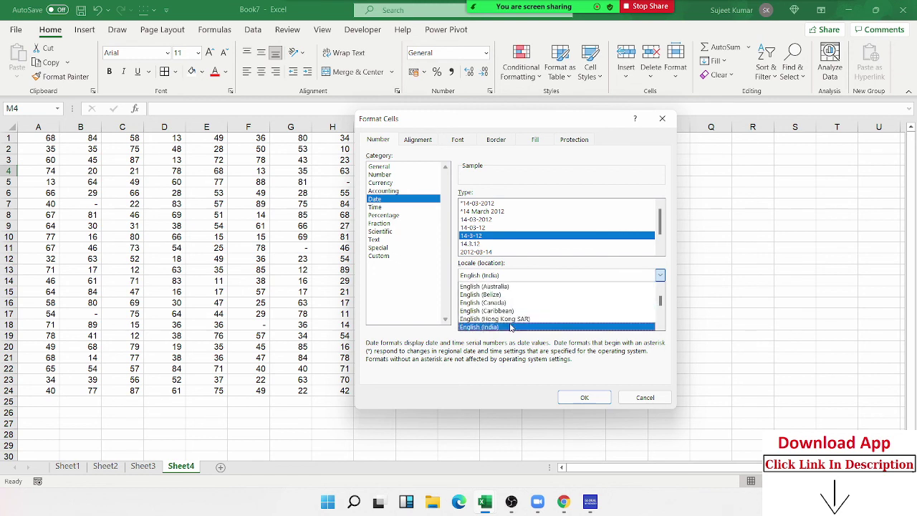
scroll(510, 327, down, 4)
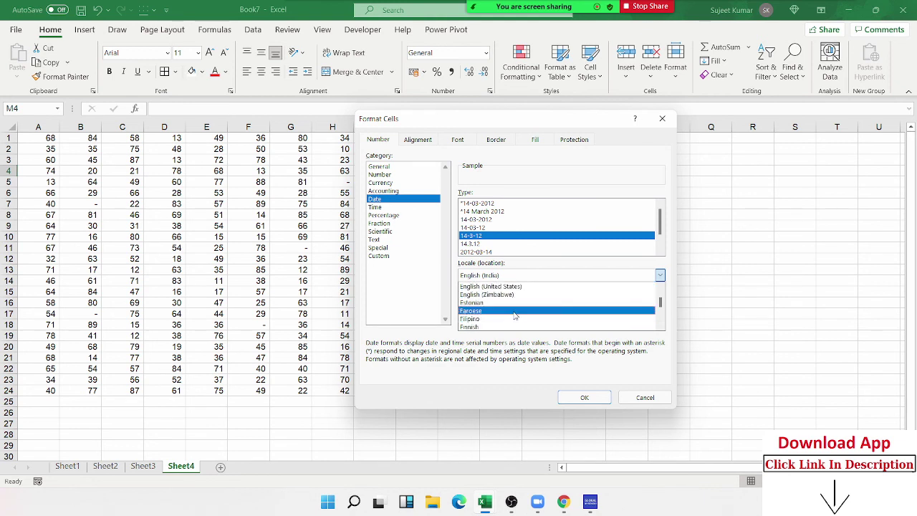
click(523, 288)
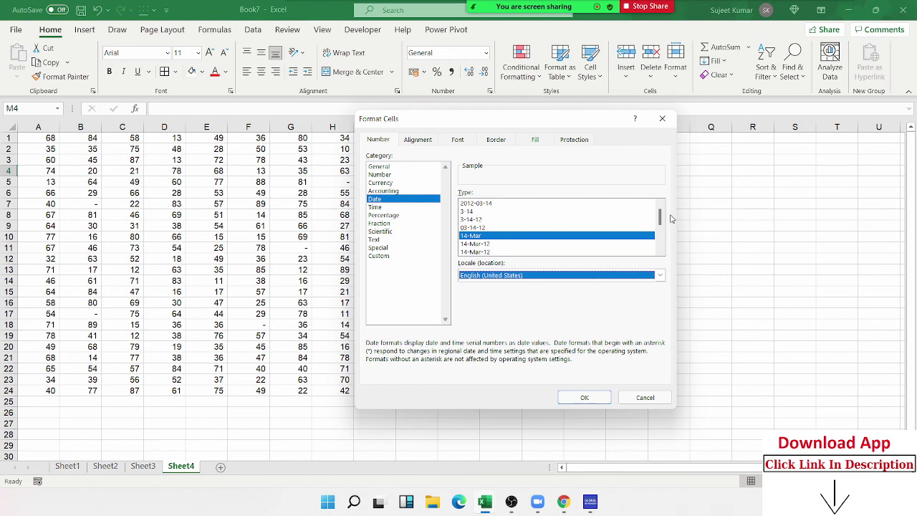
drag(660, 217, 660, 245)
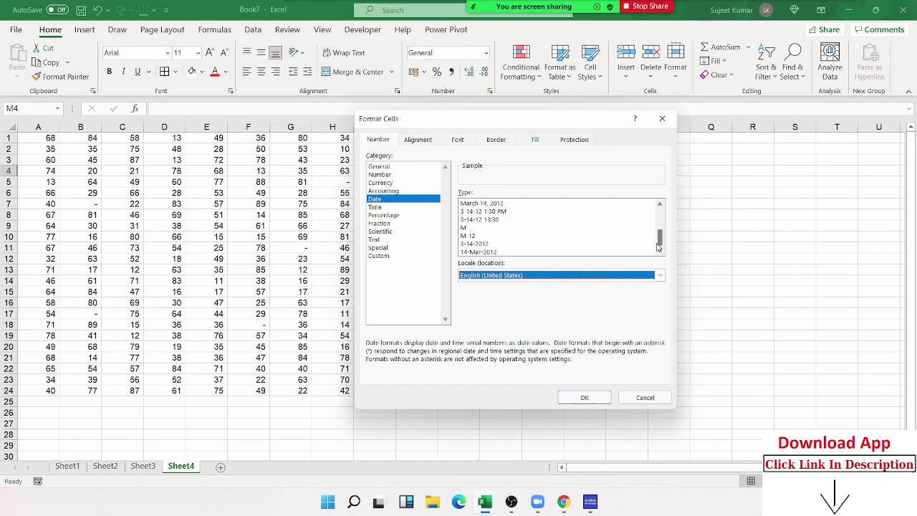
Preview the Time, Percentage, Fraction and Text formats, then show the desktop
click(421, 208)
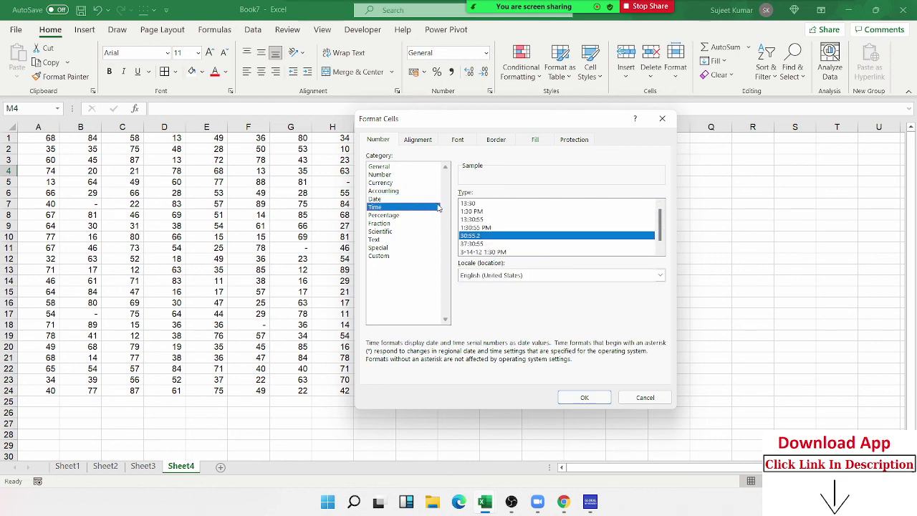
click(396, 216)
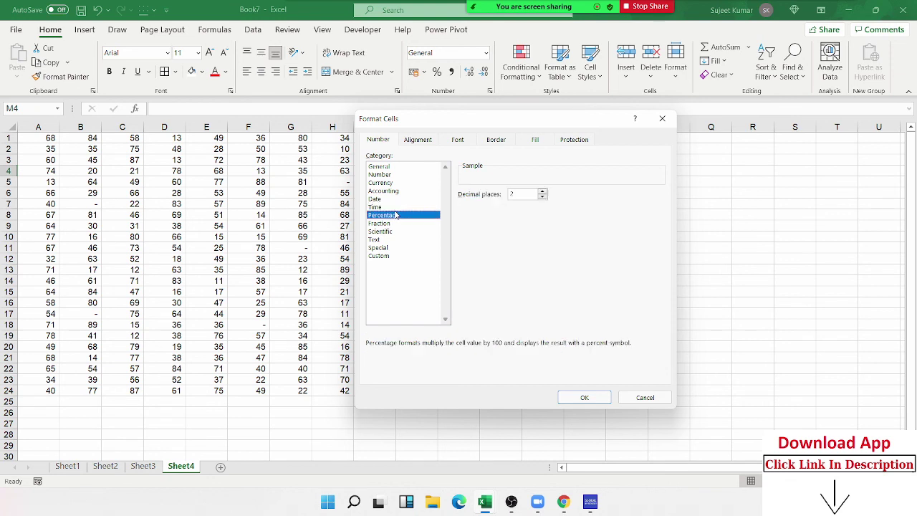
click(398, 223)
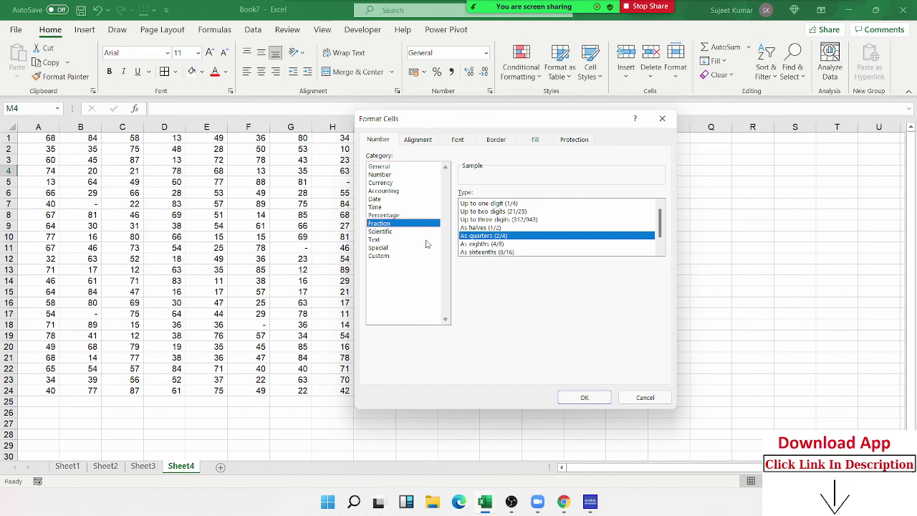
click(391, 240)
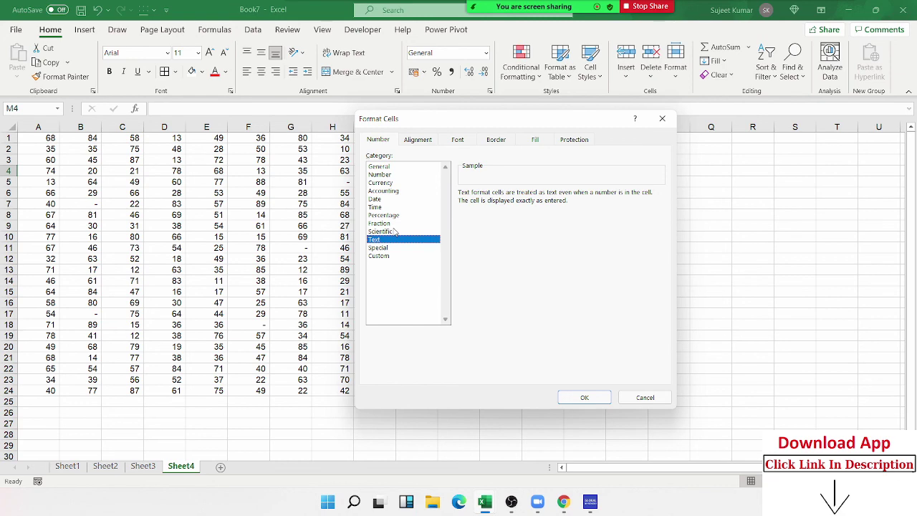
key(super+d)
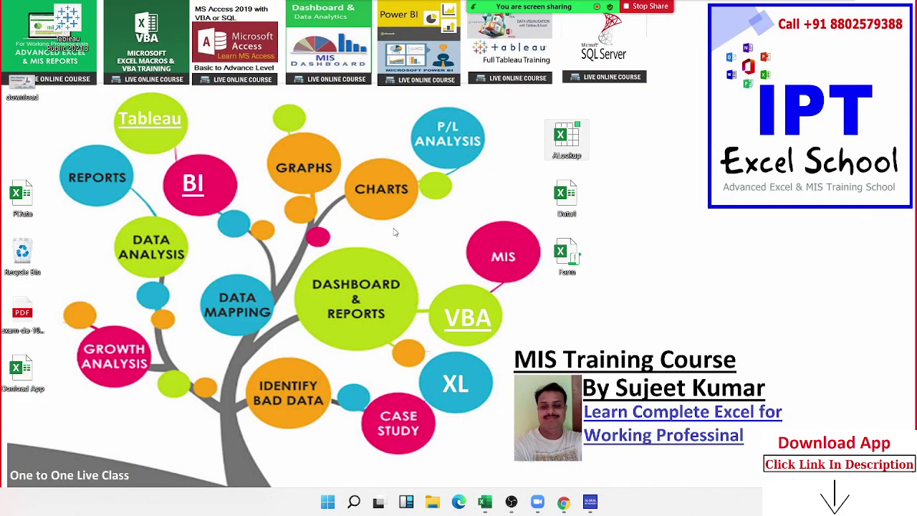